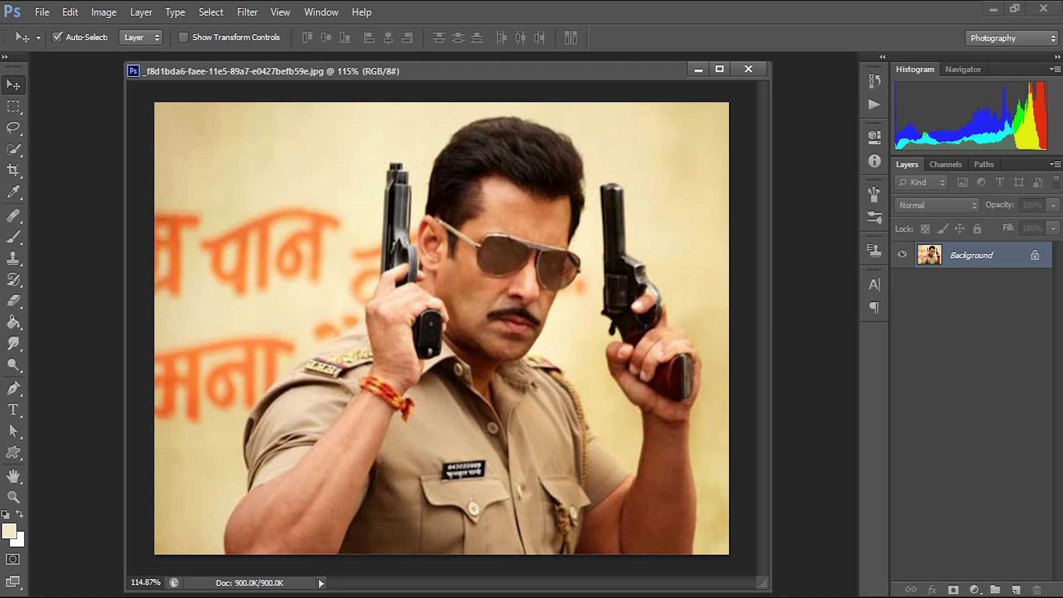
{"action": "key", "text": "z"}
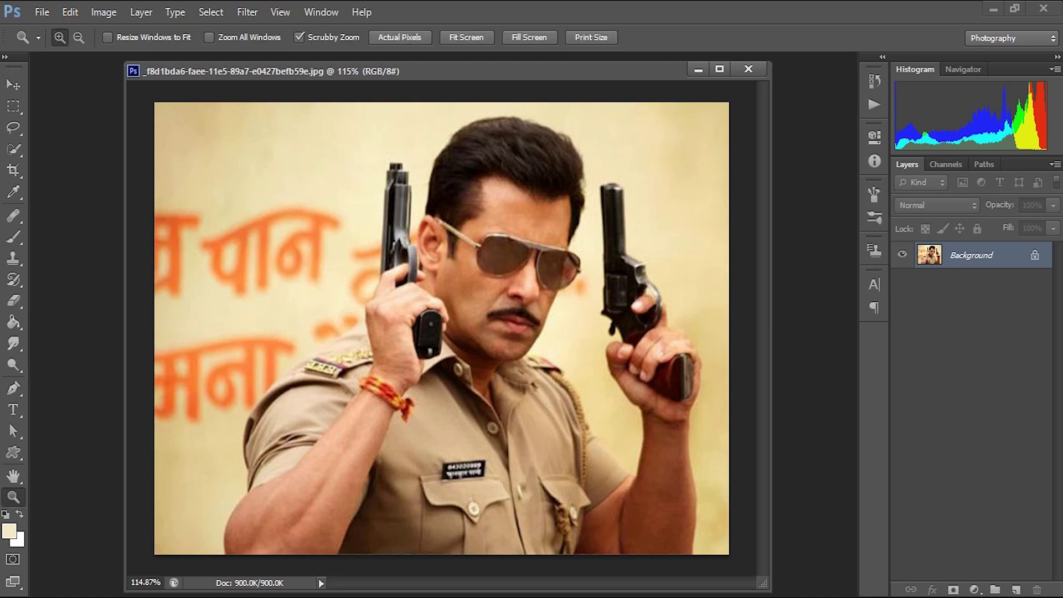
{"action": "mouse_move", "coordinate": [387, 169]}
{"action": "left_mouse_down"}
{"action": "mouse_move", "coordinate": [476, 170]}
{"action": "mouse_move", "coordinate": [385, 170]}
{"action": "left_mouse_up"}
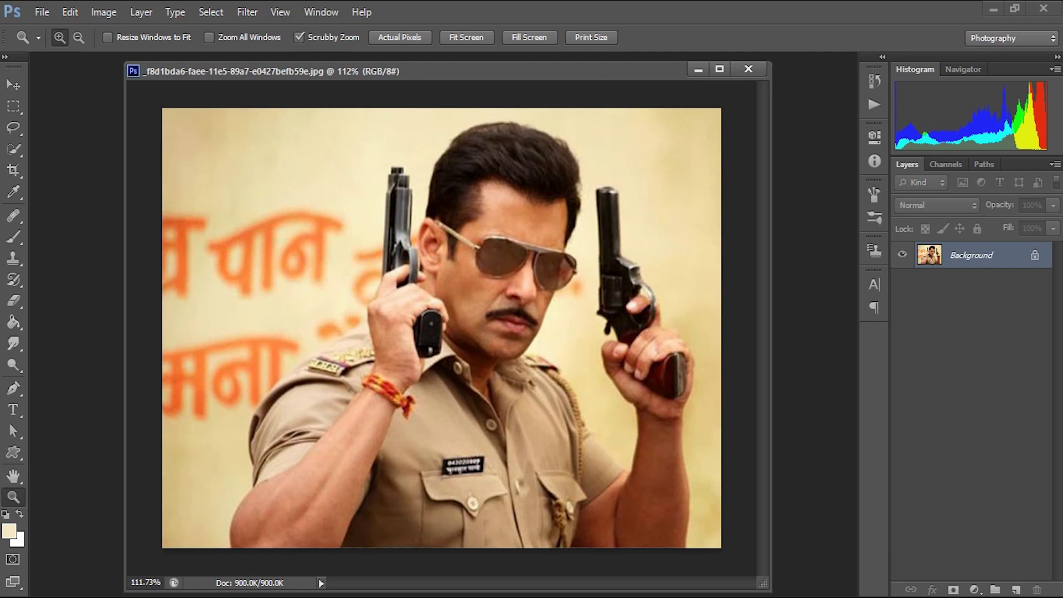
{"action": "mouse_move", "coordinate": [553, 247]}
{"action": "left_mouse_down"}
{"action": "mouse_move", "coordinate": [590, 246]}
{"action": "mouse_move", "coordinate": [561, 247]}
{"action": "left_mouse_up"}
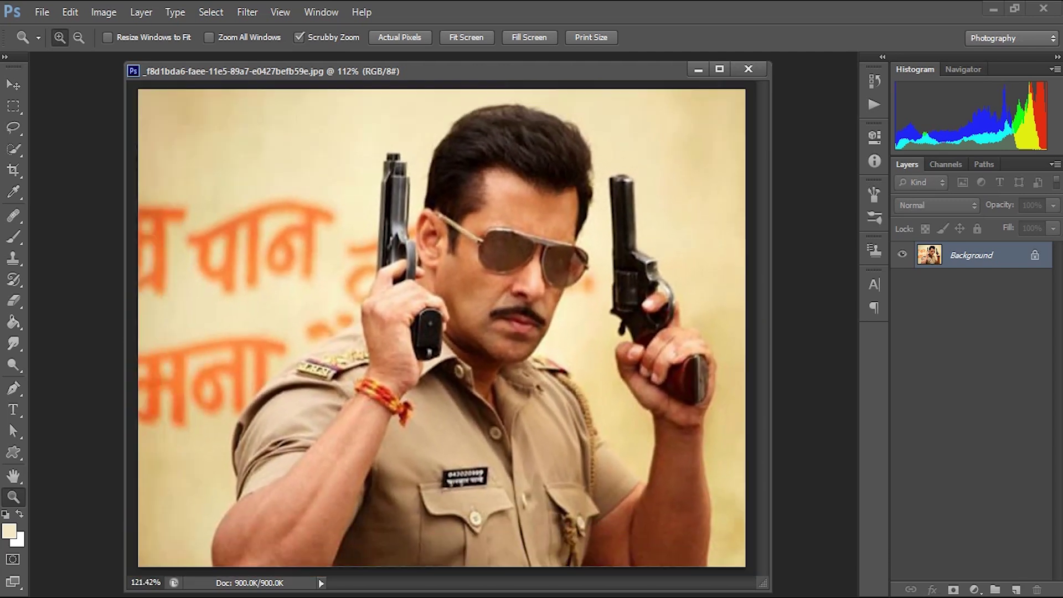
{"action": "left_click_drag", "start_coordinate": [449, 325], "coordinate": [441, 325]}
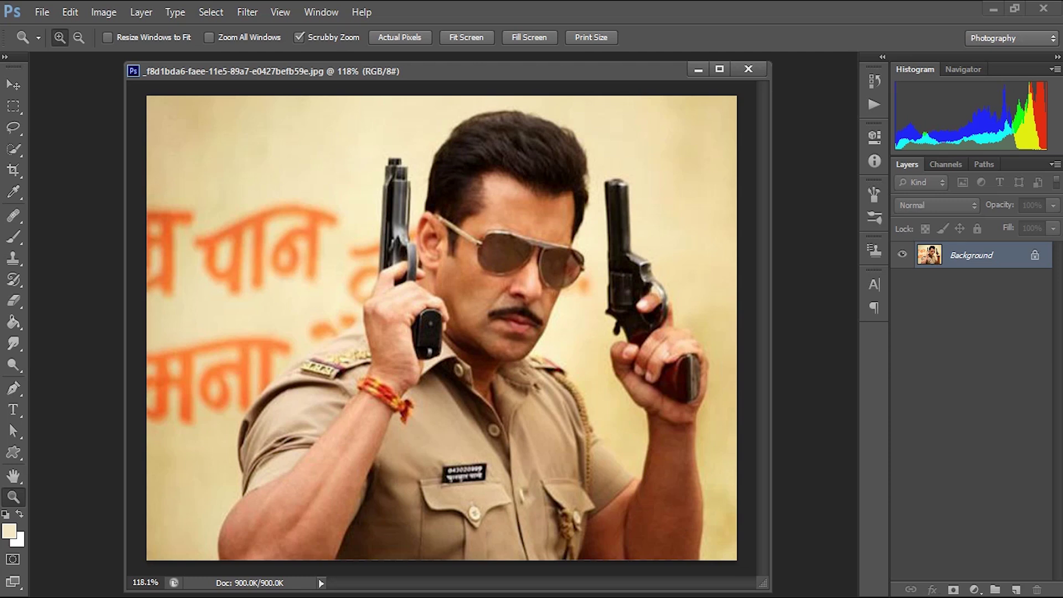
{"action": "mouse_move", "coordinate": [351, 209]}
{"action": "left_mouse_down"}
{"action": "mouse_move", "coordinate": [409, 209]}
{"action": "mouse_move", "coordinate": [341, 209]}
{"action": "left_mouse_up"}
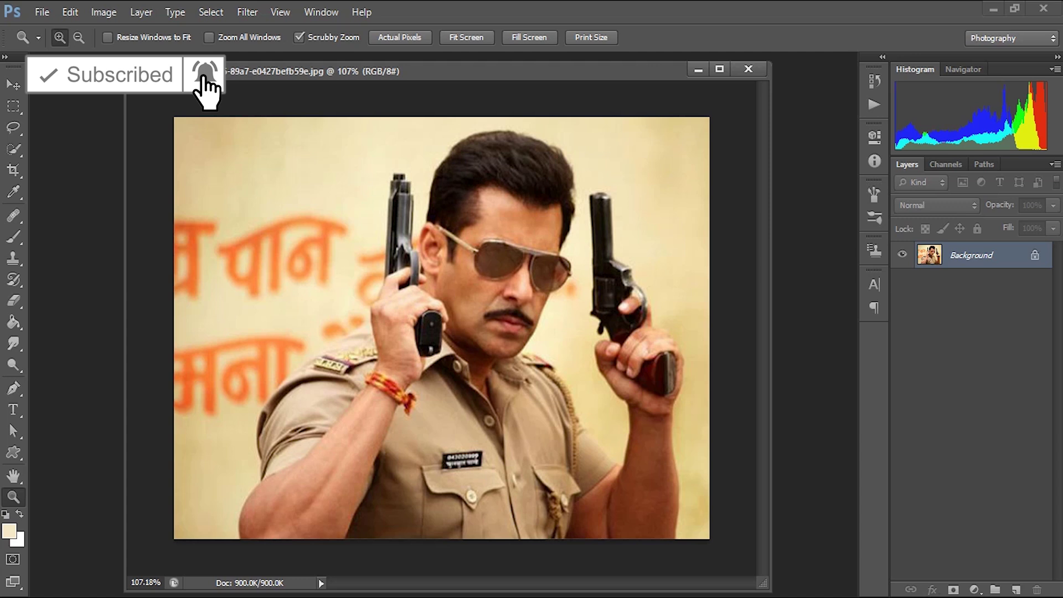
Step: Resize the image to 2000 pixels wide by 1500 pixels high with proportions constrained
{"action": "key", "text": "v"}
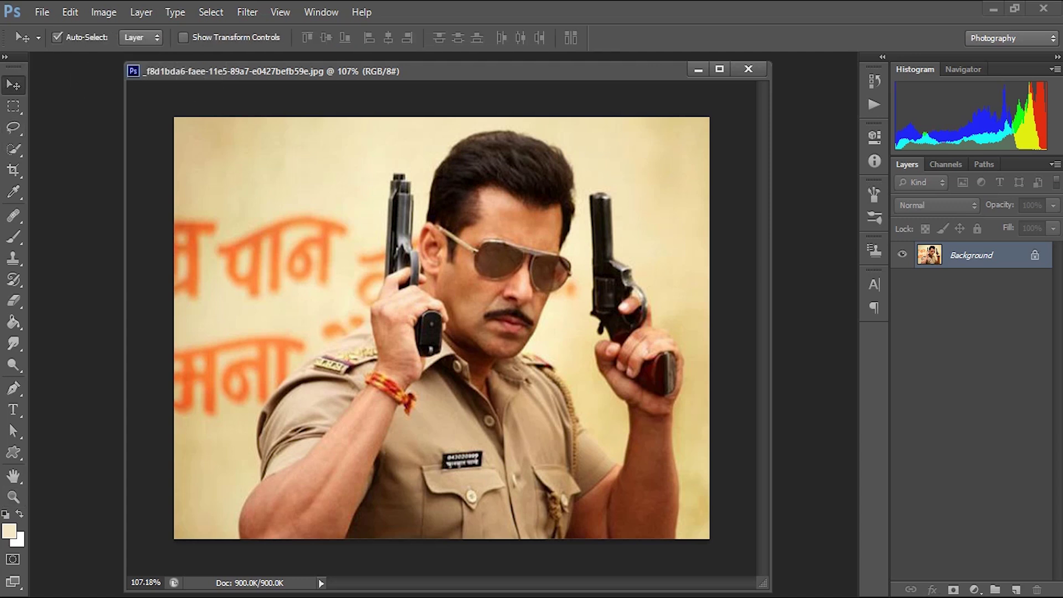
{"action": "right_click", "coordinate": [285, 71]}
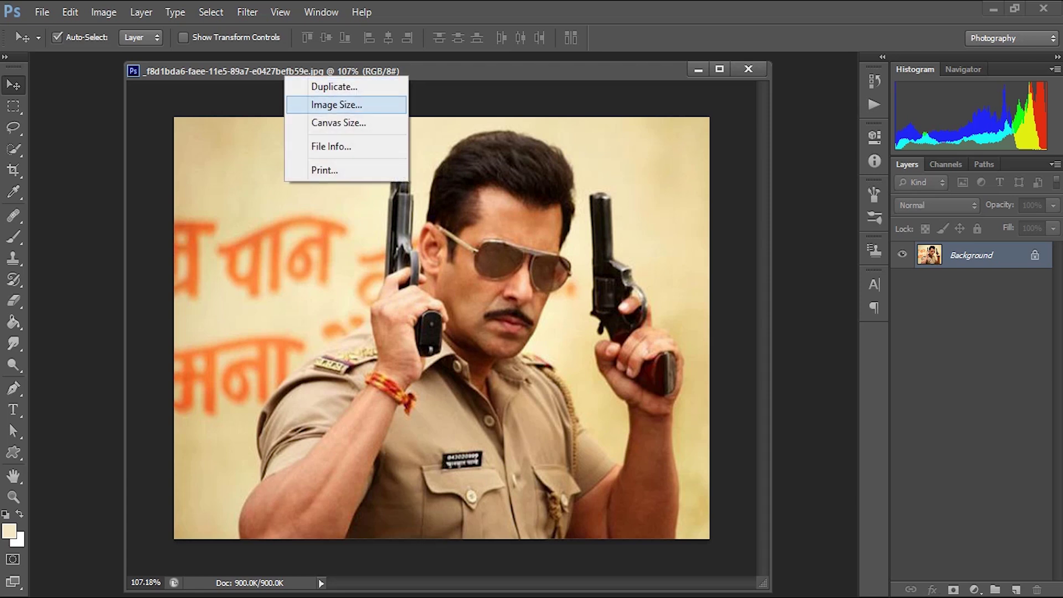
{"action": "left_click", "coordinate": [336, 105]}
{"action": "type", "text": "2000"}
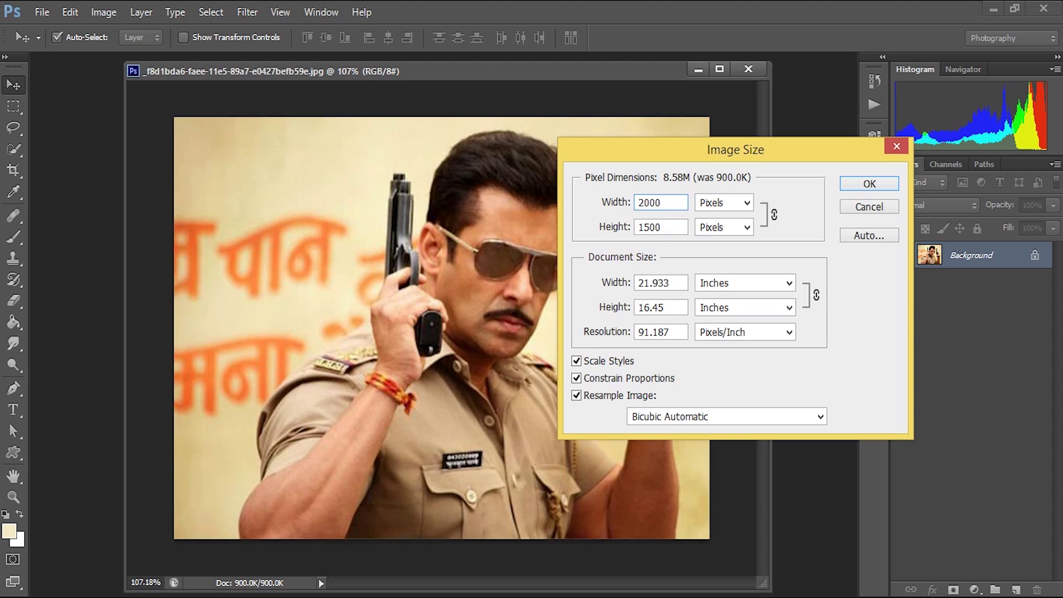
{"action": "key", "text": "Return"}
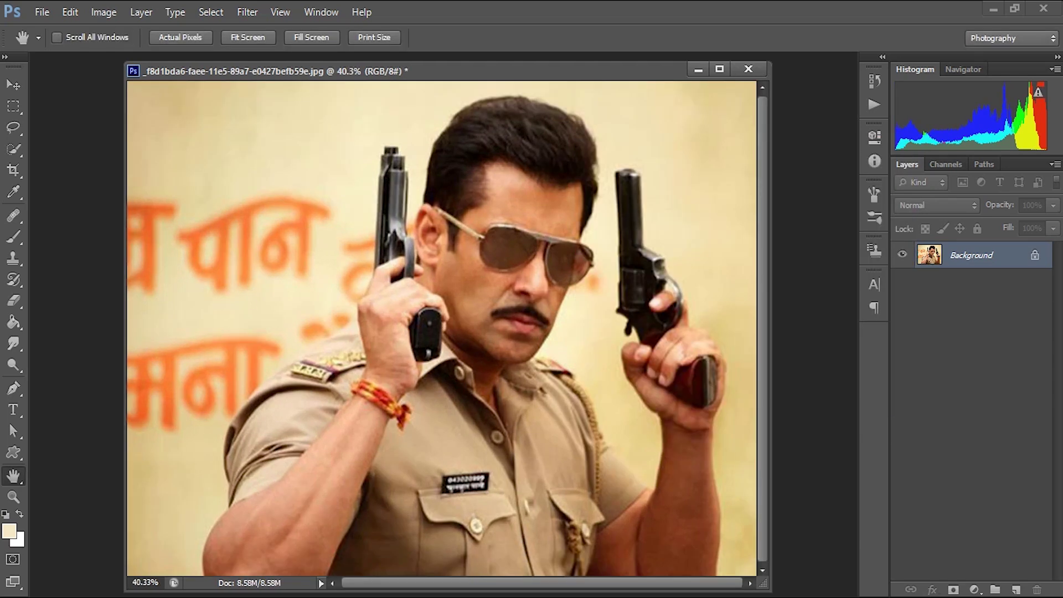
Step: Convert the locked Background into a regular layer named Layer 0
{"action": "double_click", "coordinate": [972, 255]}
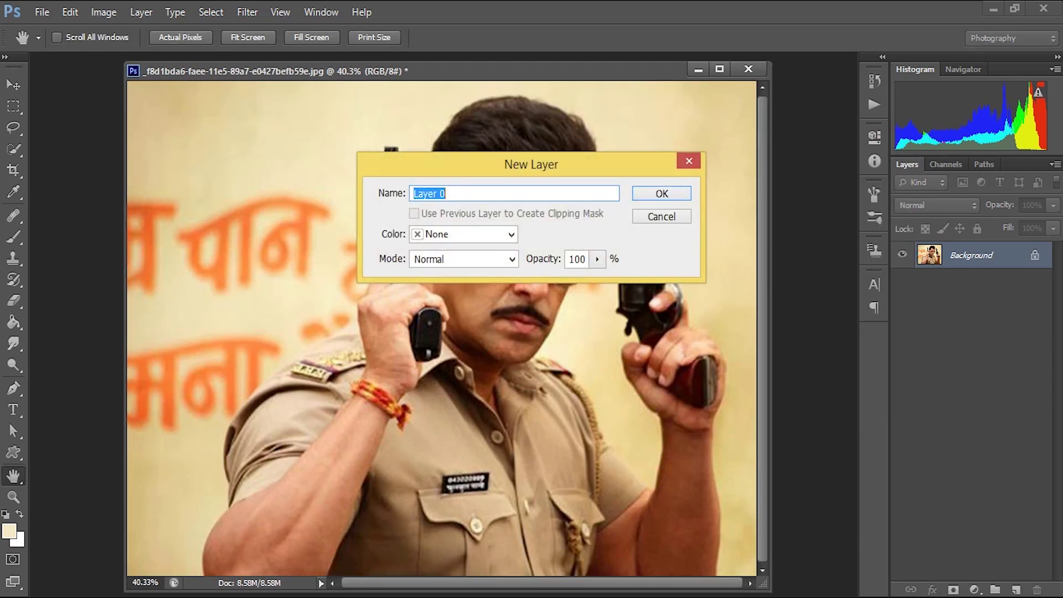
{"action": "key", "text": "Return"}
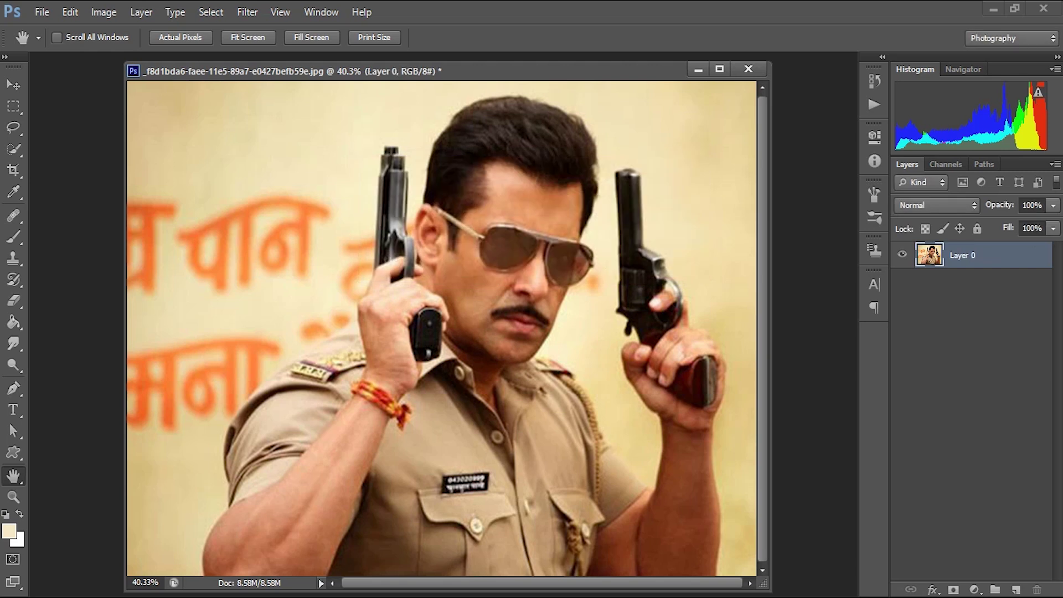
{"action": "key", "text": "v"}
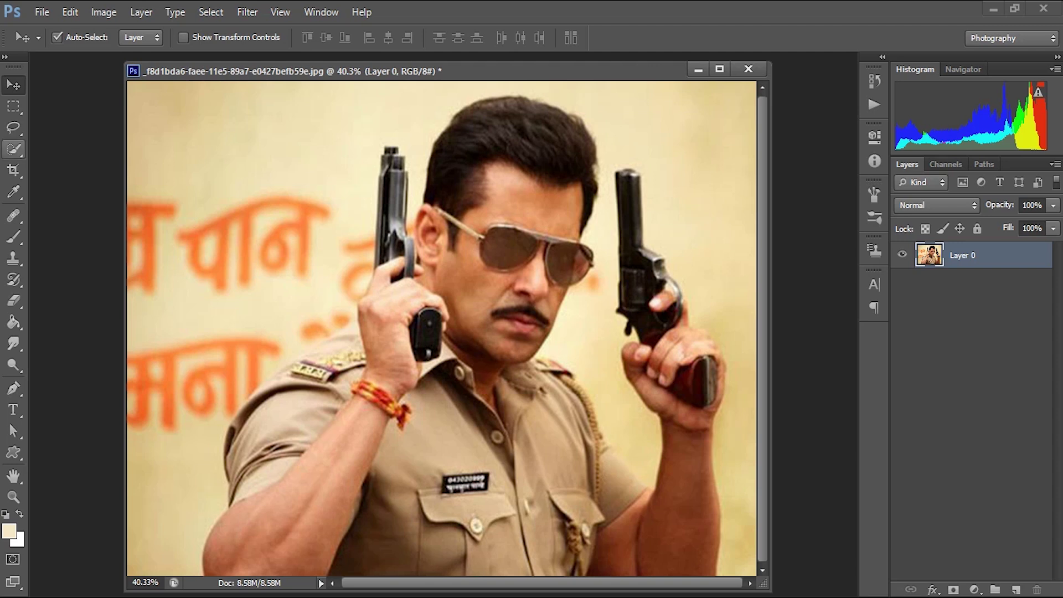
Step: Select the man's arms, shirt and head and both guns with the Quick Selection tool at brush size 10
{"action": "left_click", "coordinate": [13, 149]}
{"action": "left_click", "coordinate": [96, 147]}
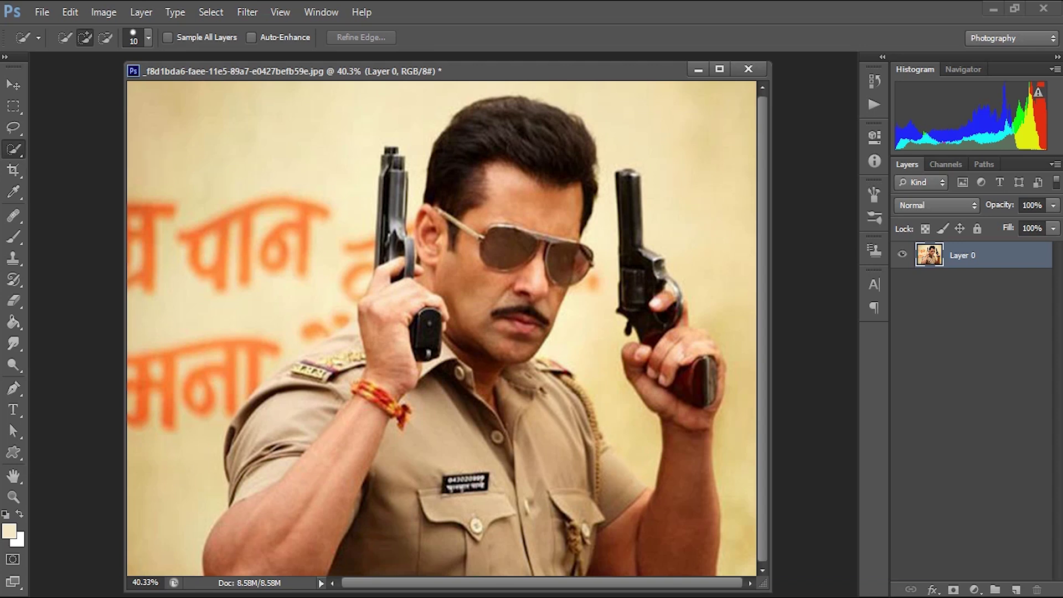
{"action": "mouse_move", "coordinate": [301, 562]}
{"action": "left_mouse_down"}
{"action": "mouse_move", "coordinate": [322, 521]}
{"action": "mouse_move", "coordinate": [332, 449]}
{"action": "mouse_move", "coordinate": [379, 380]}
{"action": "mouse_move", "coordinate": [387, 345]}
{"action": "left_mouse_up"}
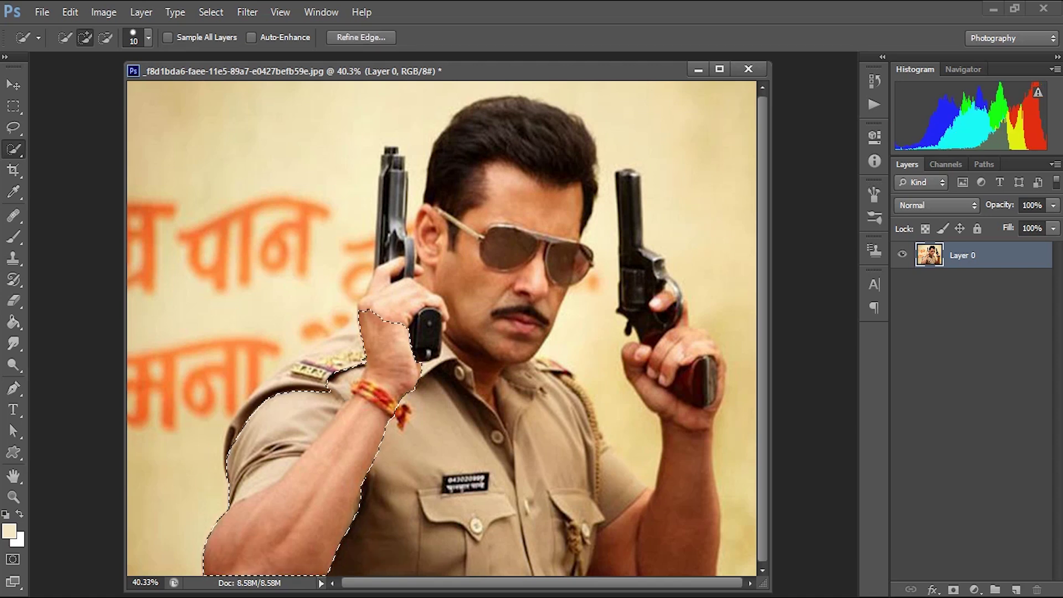
{"action": "left_click_drag", "start_coordinate": [372, 512], "coordinate": [421, 545]}
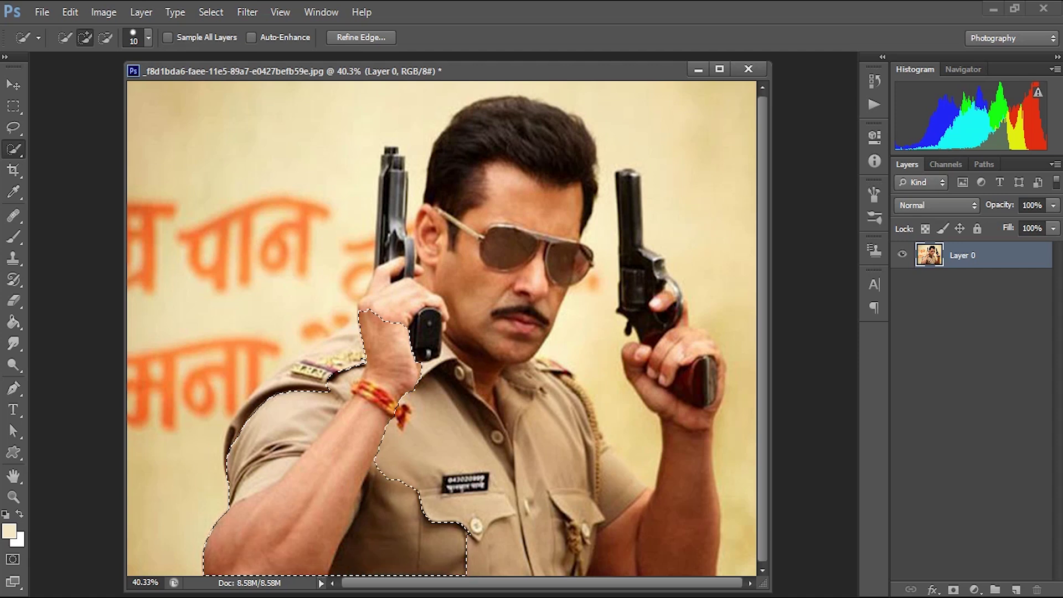
{"action": "left_click_drag", "start_coordinate": [423, 498], "coordinate": [457, 470]}
{"action": "mouse_move", "coordinate": [512, 536]}
{"action": "left_mouse_down"}
{"action": "mouse_move", "coordinate": [597, 548]}
{"action": "mouse_move", "coordinate": [672, 504]}
{"action": "mouse_move", "coordinate": [700, 391]}
{"action": "mouse_move", "coordinate": [637, 299]}
{"action": "mouse_move", "coordinate": [628, 188]}
{"action": "left_mouse_up"}
{"action": "mouse_move", "coordinate": [545, 421]}
{"action": "left_mouse_down"}
{"action": "mouse_move", "coordinate": [520, 349]}
{"action": "mouse_move", "coordinate": [514, 144]}
{"action": "left_mouse_up"}
{"action": "left_click_drag", "start_coordinate": [399, 294], "coordinate": [393, 177]}
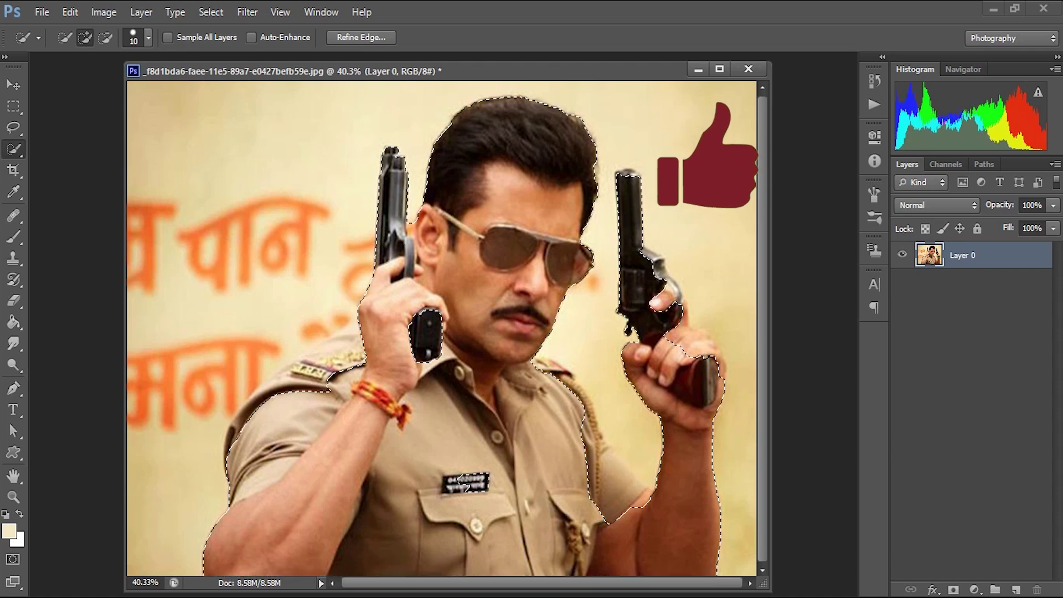
Step: Add the missing fingers, sleeve and shoulder to the selection and exclude the background between his head and the raised revolver
{"action": "left_click_drag", "start_coordinate": [662, 310], "coordinate": [694, 343]}
{"action": "left_click_drag", "start_coordinate": [622, 470], "coordinate": [607, 205]}
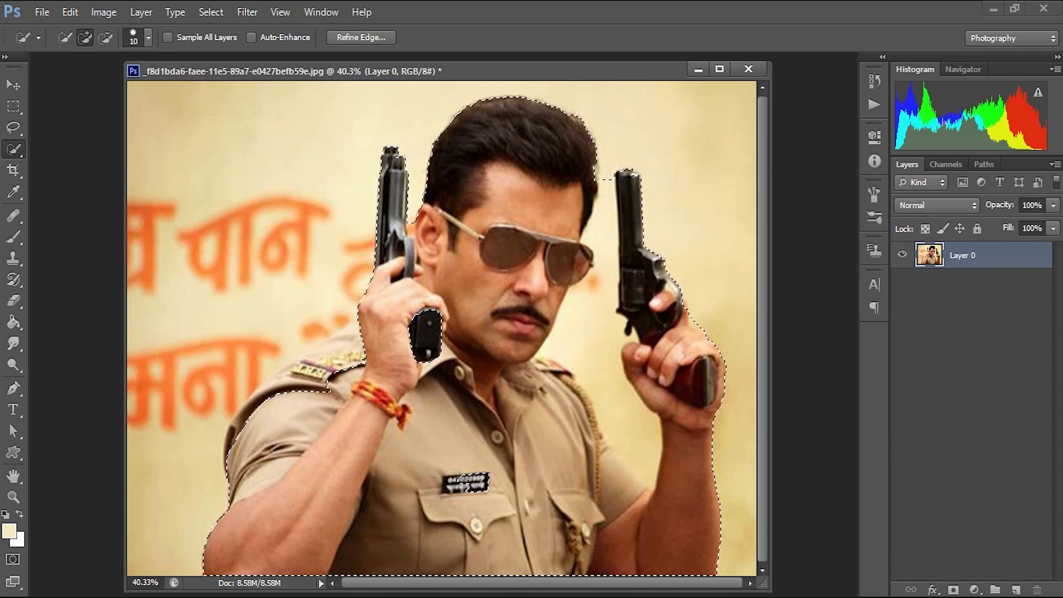
{"action": "left_click_drag", "start_coordinate": [277, 401], "coordinate": [340, 357]}
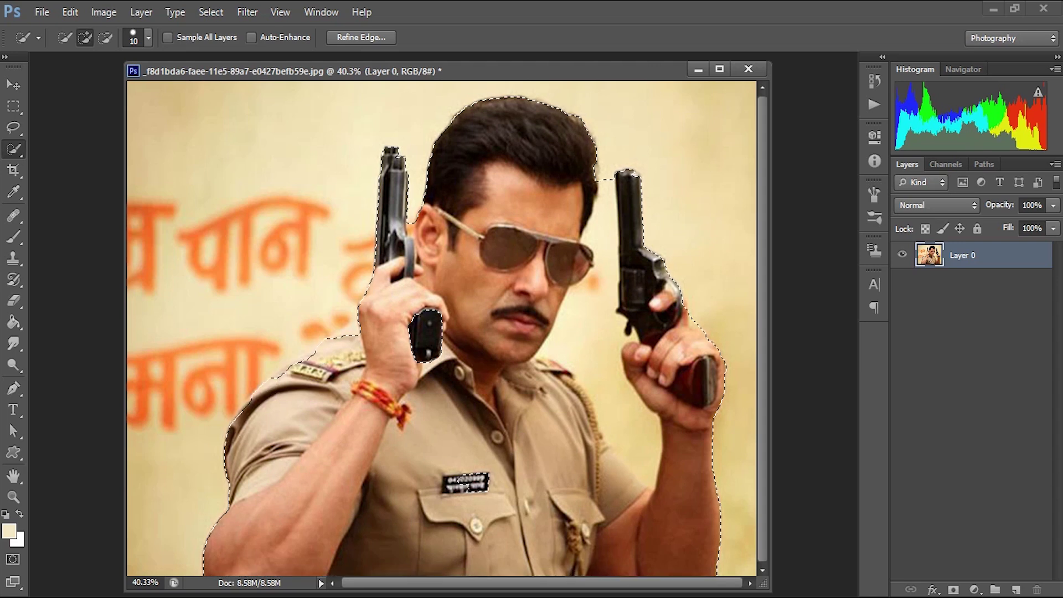
{"action": "mouse_move", "coordinate": [606, 194]}
{"action": "left_mouse_down"}
{"action": "mouse_move", "coordinate": [602, 349]}
{"action": "mouse_move", "coordinate": [626, 443]}
{"action": "left_mouse_up"}
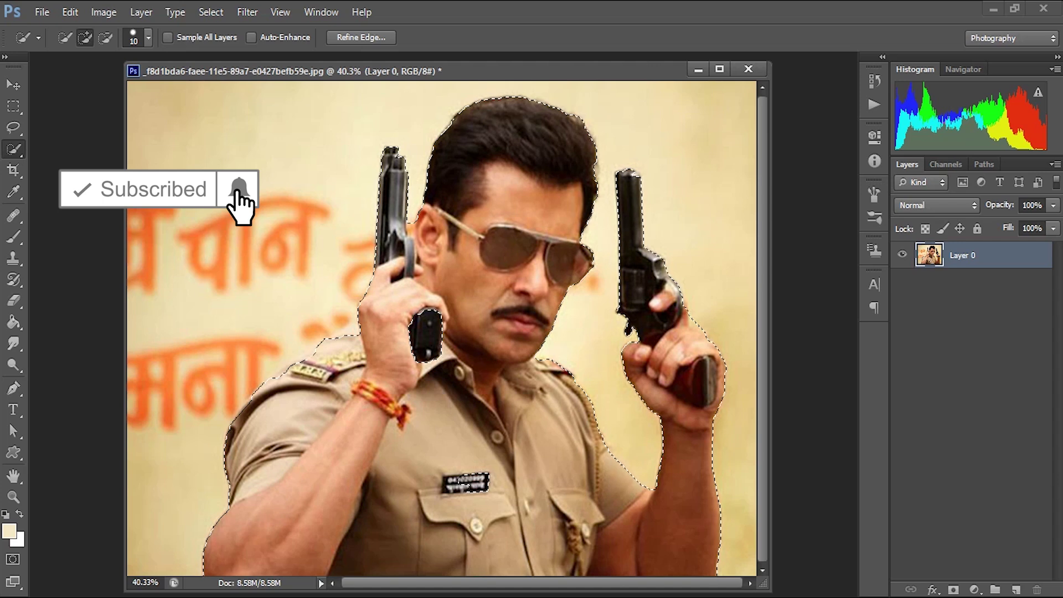
Step: Refine the selection edge with Smart Radius, brush along the hair outline, and output the result as a layer mask
{"action": "key", "text": "alt+ctrl+r"}
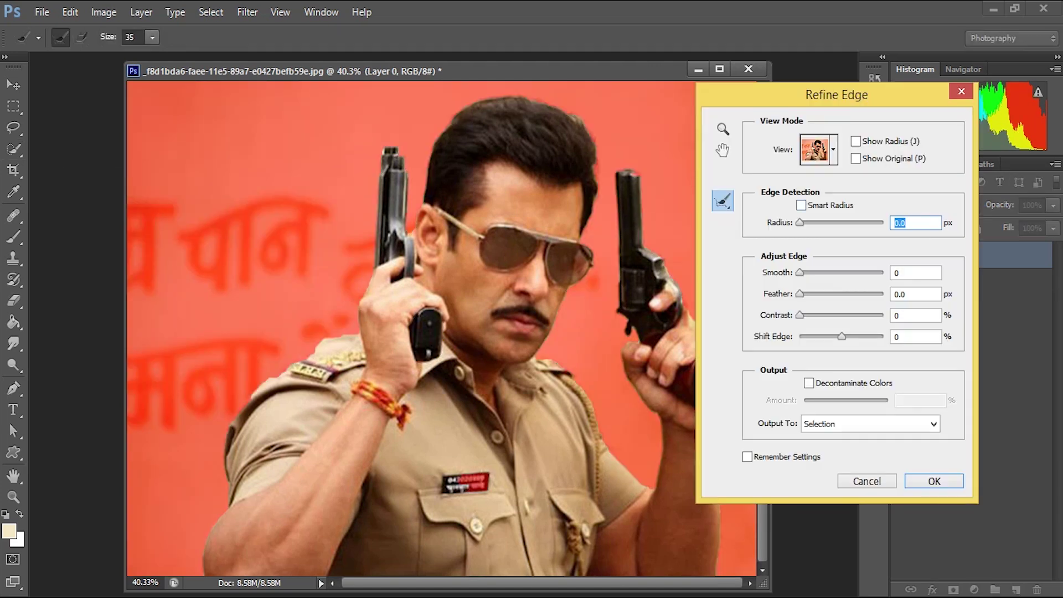
{"action": "left_click", "coordinate": [801, 205]}
{"action": "mouse_move", "coordinate": [592, 219]}
{"action": "left_mouse_down"}
{"action": "mouse_move", "coordinate": [575, 111]}
{"action": "mouse_move", "coordinate": [434, 139]}
{"action": "left_mouse_up"}
{"action": "left_click", "coordinate": [934, 481]}
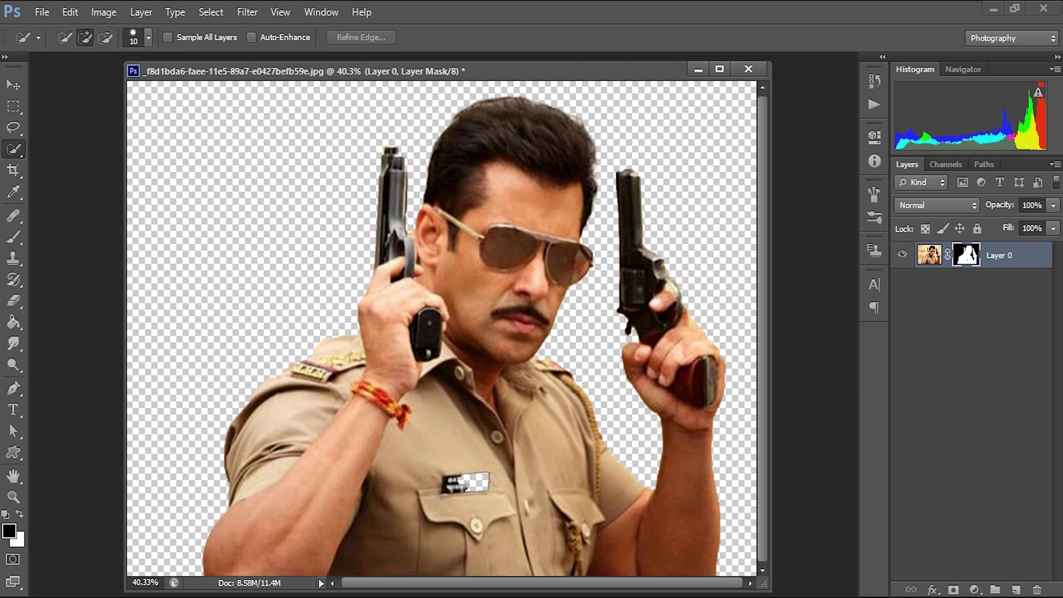
Step: Disable and re-enable Layer 0's mask to compare the cutout with the original photo
{"action": "right_click", "coordinate": [966, 252]}
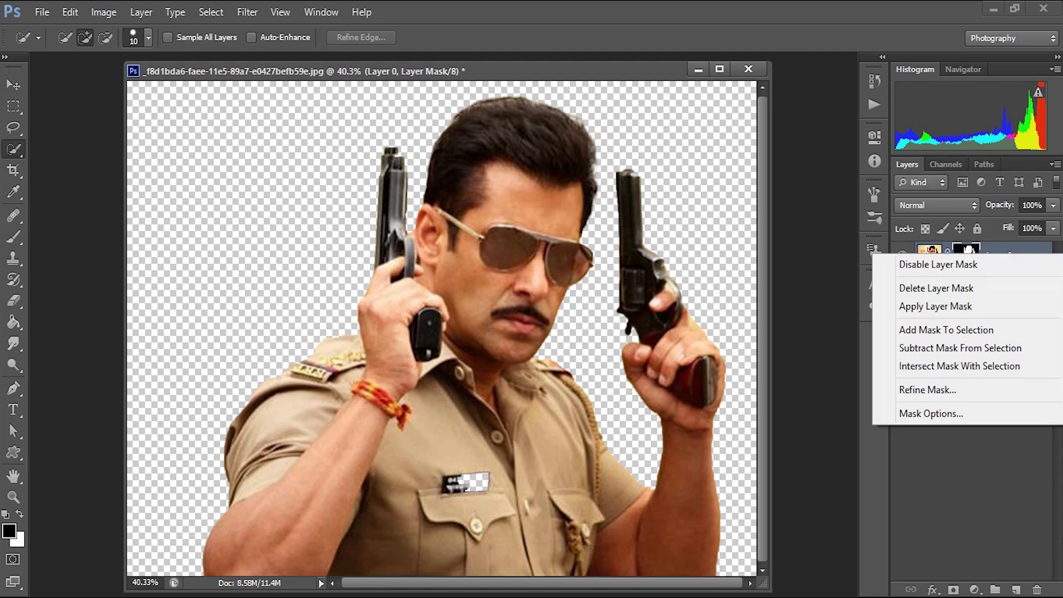
{"action": "left_click", "coordinate": [937, 264]}
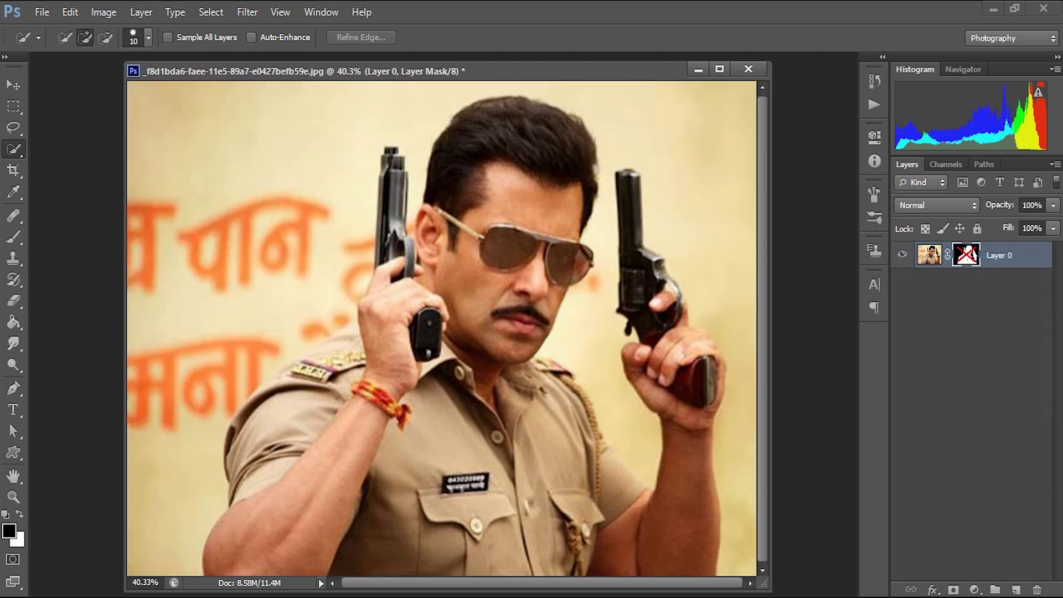
{"action": "right_click", "coordinate": [966, 254]}
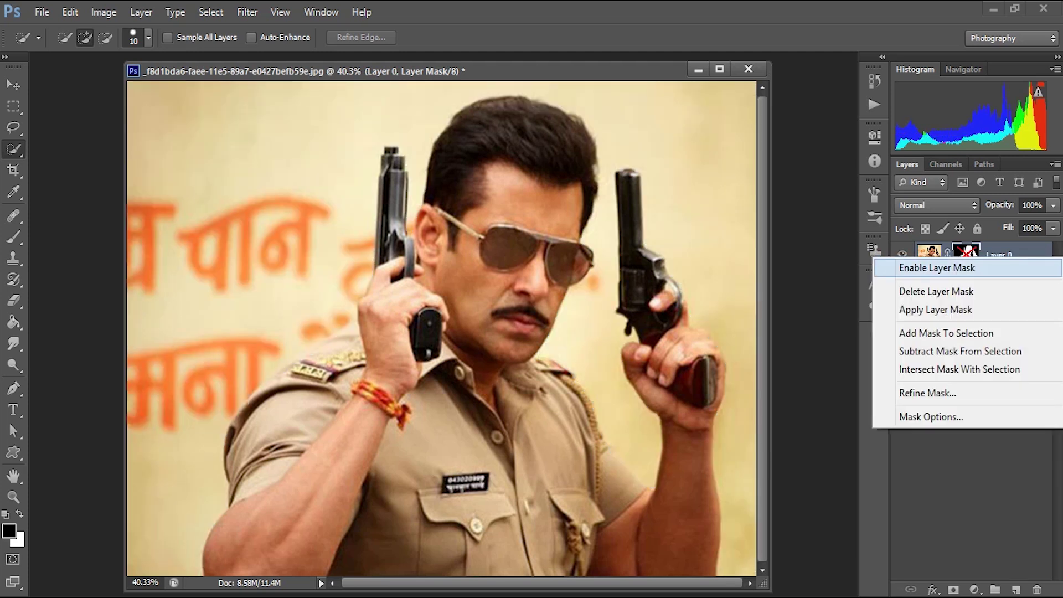
{"action": "left_click", "coordinate": [937, 267]}
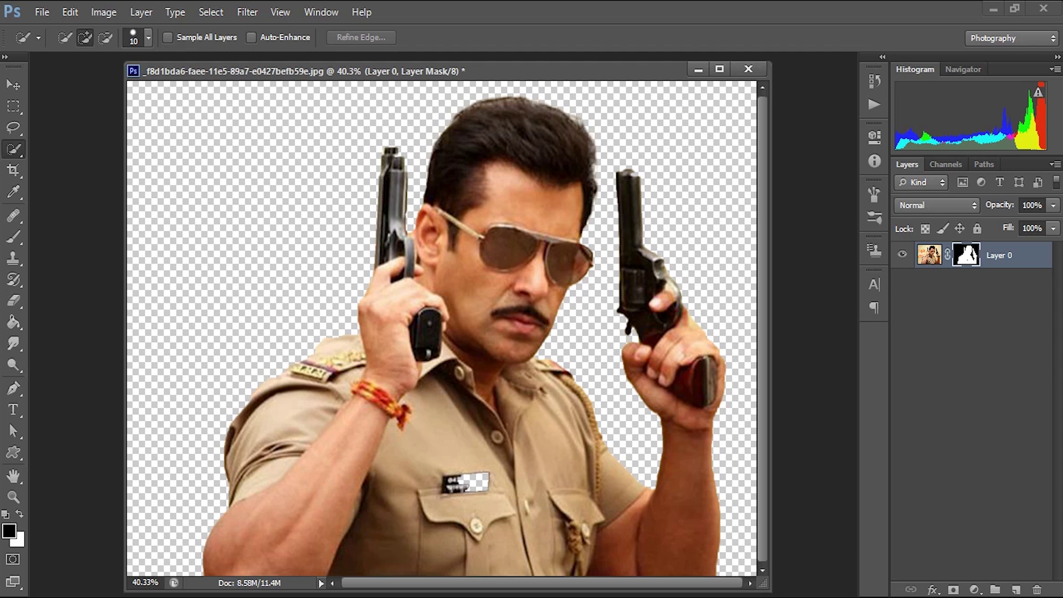
Step: Duplicate the masked Layer 0 and desaturate the copy with the original layer hidden
{"action": "key", "text": "ctrl+j"}
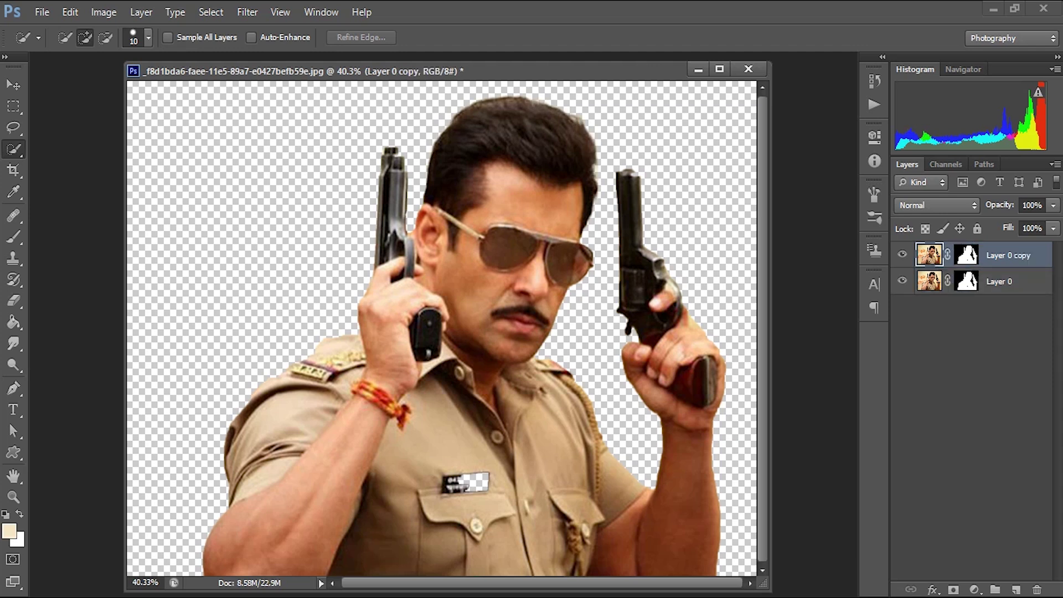
{"action": "left_click", "coordinate": [902, 281]}
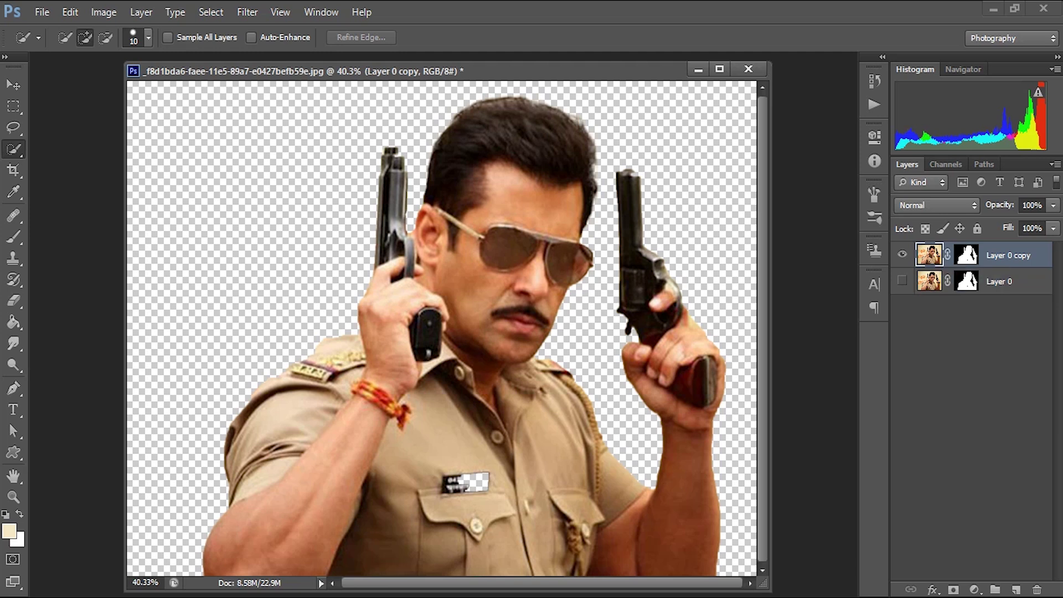
{"action": "left_click", "coordinate": [104, 11]}
{"action": "mouse_move", "coordinate": [128, 53]}
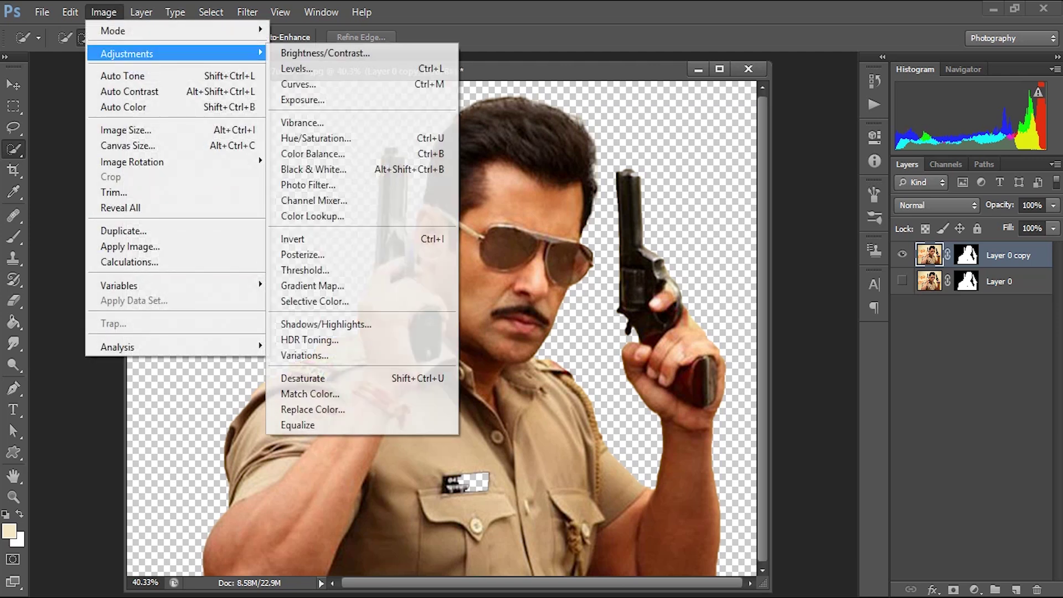
{"action": "left_click", "coordinate": [302, 378]}
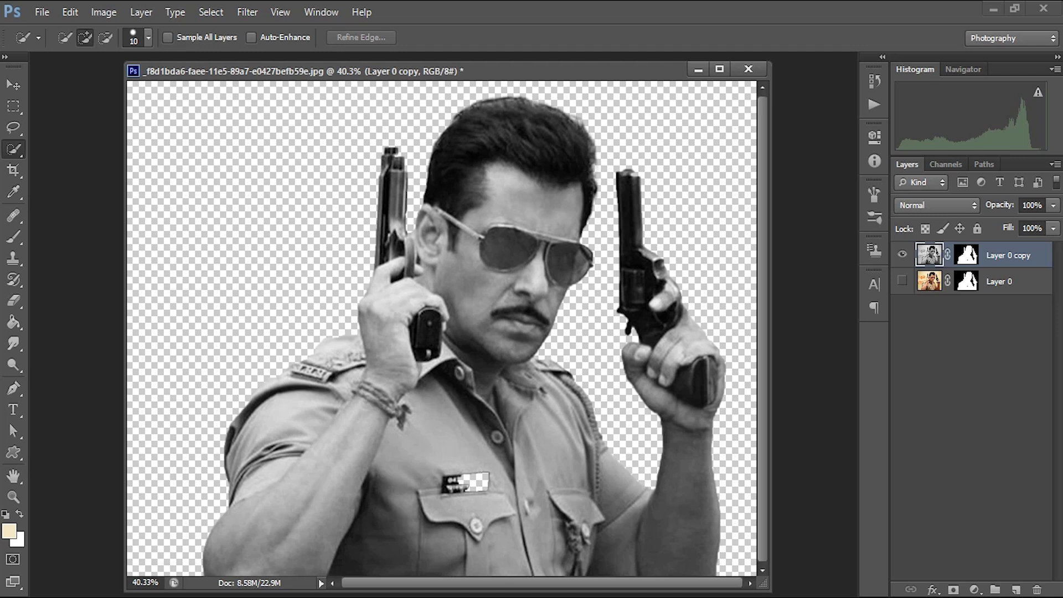
Step: Add a new empty layer between Layer 0 and its desaturated copy
{"action": "left_click", "coordinate": [1011, 281]}
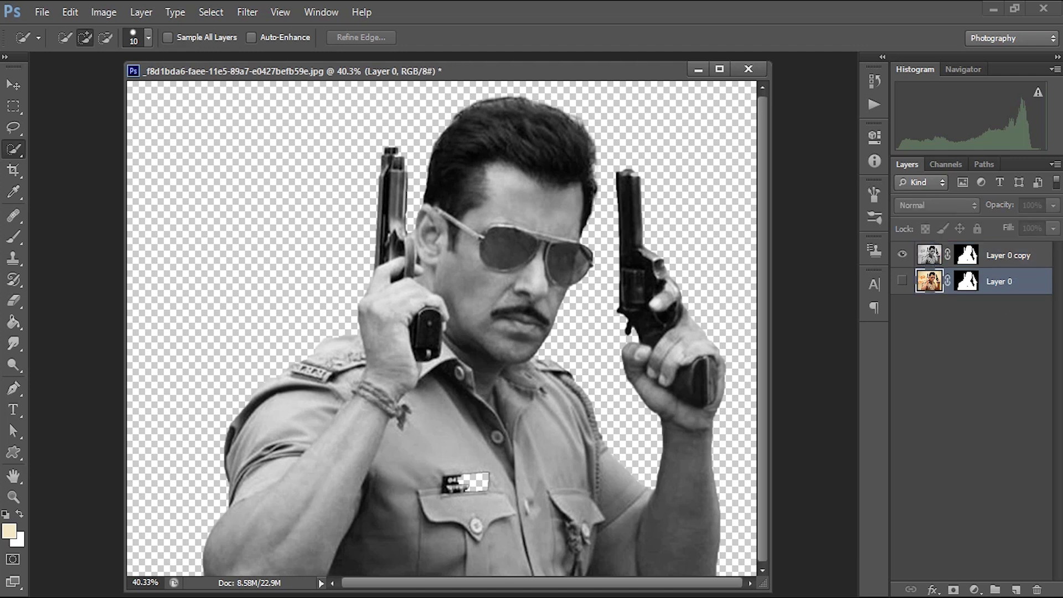
{"action": "left_click", "coordinate": [1012, 255]}
{"action": "left_click", "coordinate": [1010, 281]}
{"action": "left_click", "coordinate": [1016, 589]}
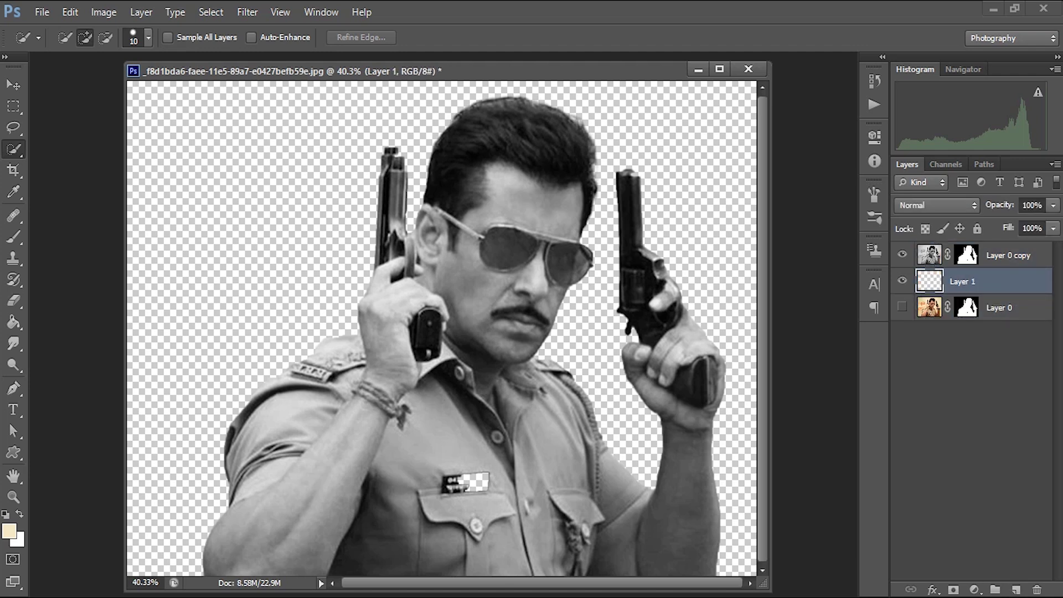
Step: Fill the new layer with a radial black-to-white gradient running from the image centre towards the lower-right corner
{"action": "key", "text": "g"}
{"action": "key", "text": "shift+g"}
{"action": "left_click", "coordinate": [76, 37]}
{"action": "left_click", "coordinate": [766, 158]}
{"action": "left_click", "coordinate": [991, 138]}
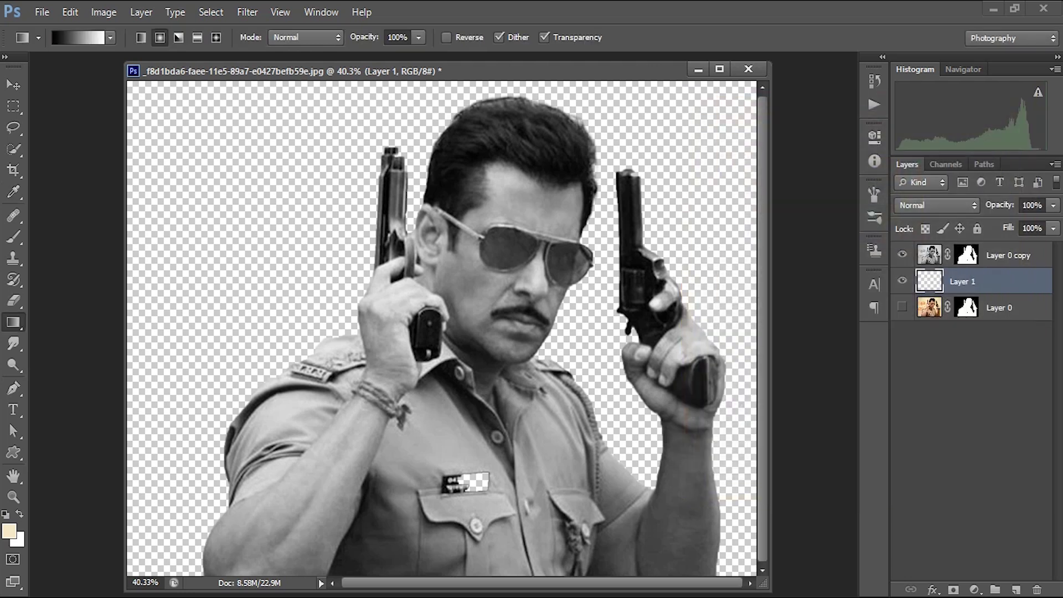
{"action": "left_click_drag", "start_coordinate": [457, 353], "coordinate": [656, 562]}
{"action": "left_click_drag", "start_coordinate": [469, 326], "coordinate": [729, 567]}
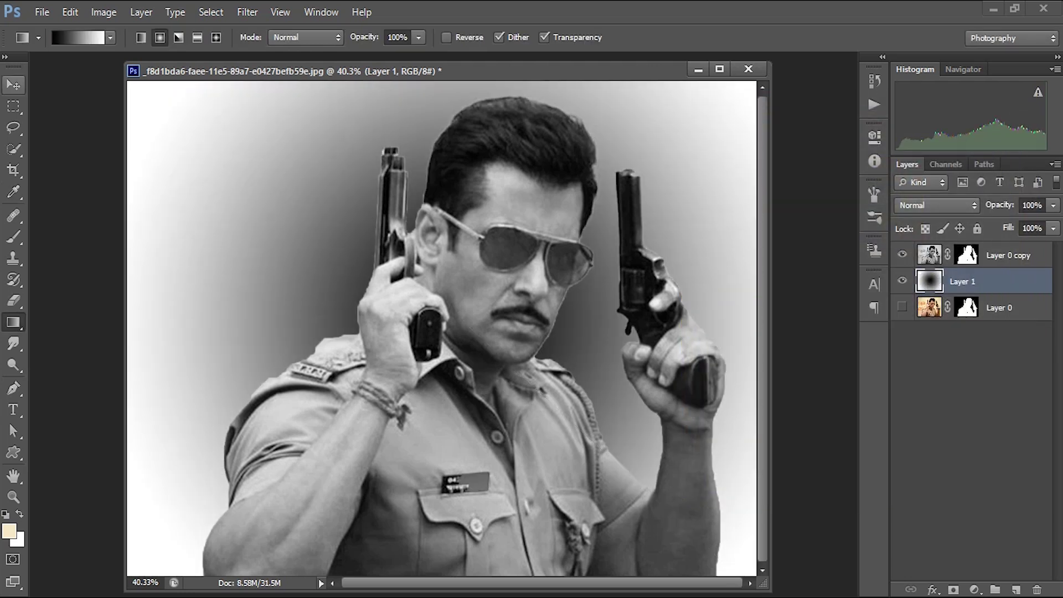
Step: Combine the desaturated Layer 0 copy and the gradient Layer 1 into a single smart object
{"action": "left_click", "coordinate": [13, 85]}
{"action": "left_click", "coordinate": [1008, 255]}
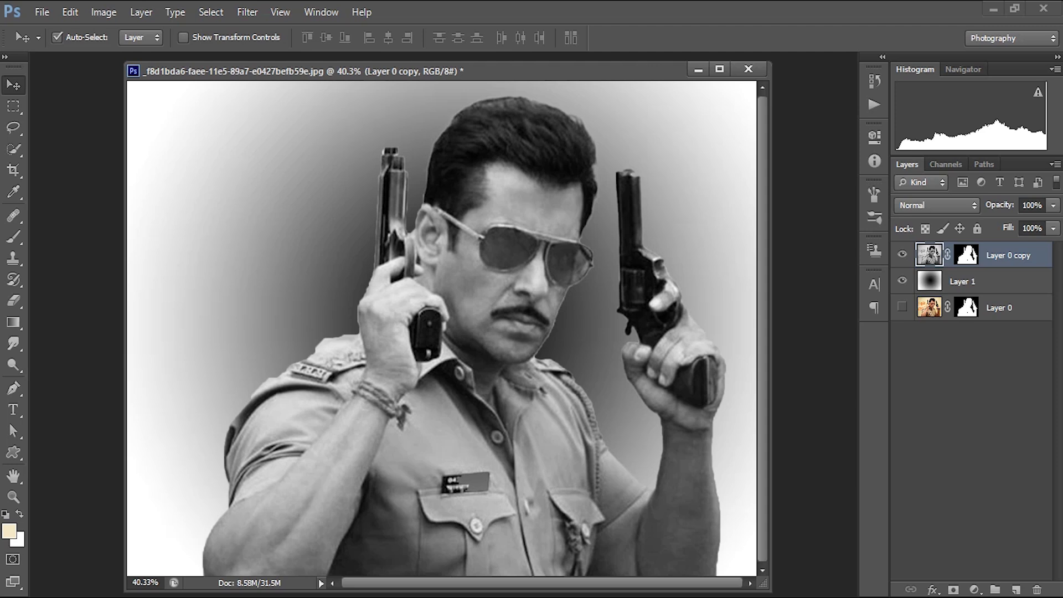
{"action": "left_click", "coordinate": [963, 281], "text": "ctrl"}
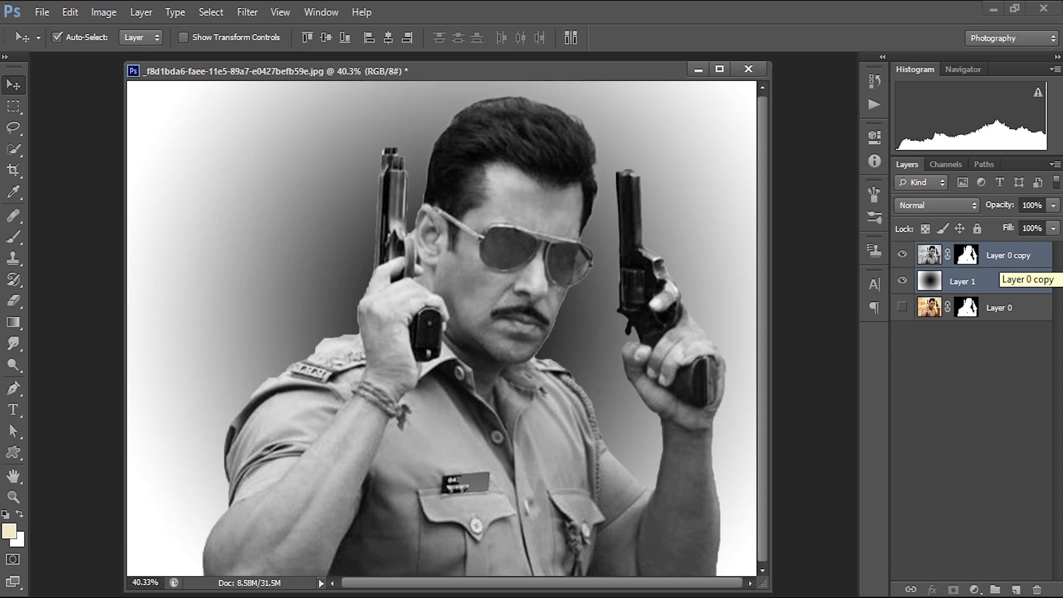
{"action": "right_click", "coordinate": [993, 277]}
{"action": "left_click", "coordinate": [893, 131]}
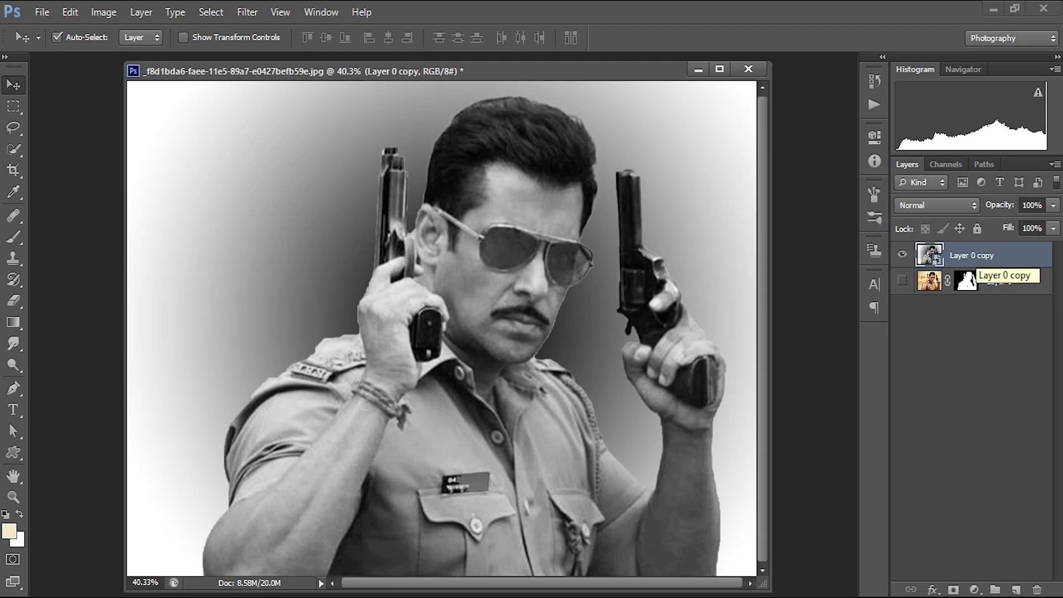
Step: Duplicate the combined smart object and hide the new copy
{"action": "key", "text": "ctrl+j"}
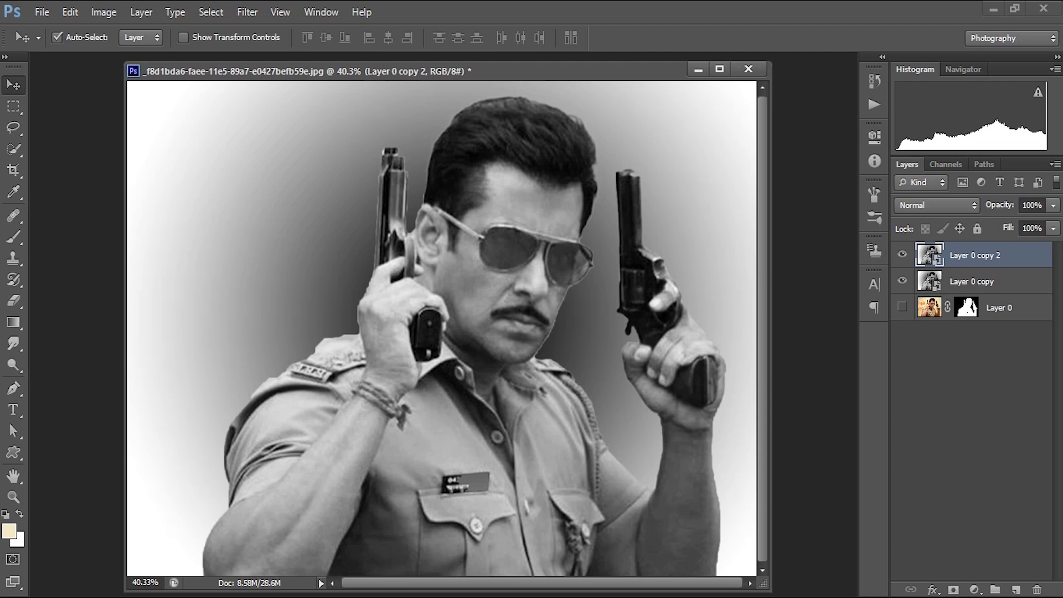
{"action": "left_click", "coordinate": [902, 254]}
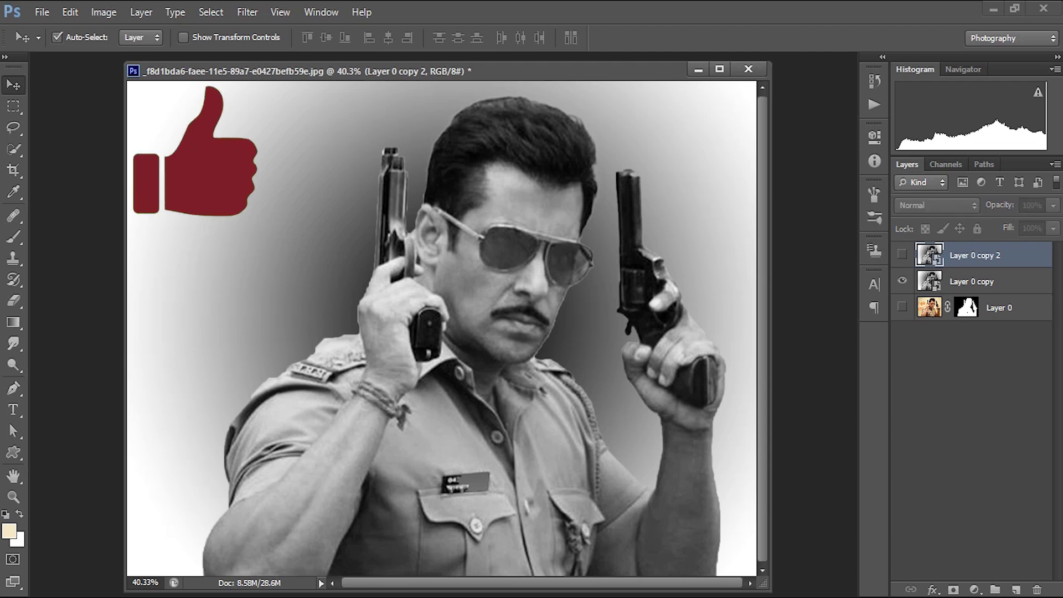
Step: Open the Filter Gallery on the lower smart object, Layer 0 copy, and choose the Conté Crayon sketch filter
{"action": "left_click", "coordinate": [972, 282]}
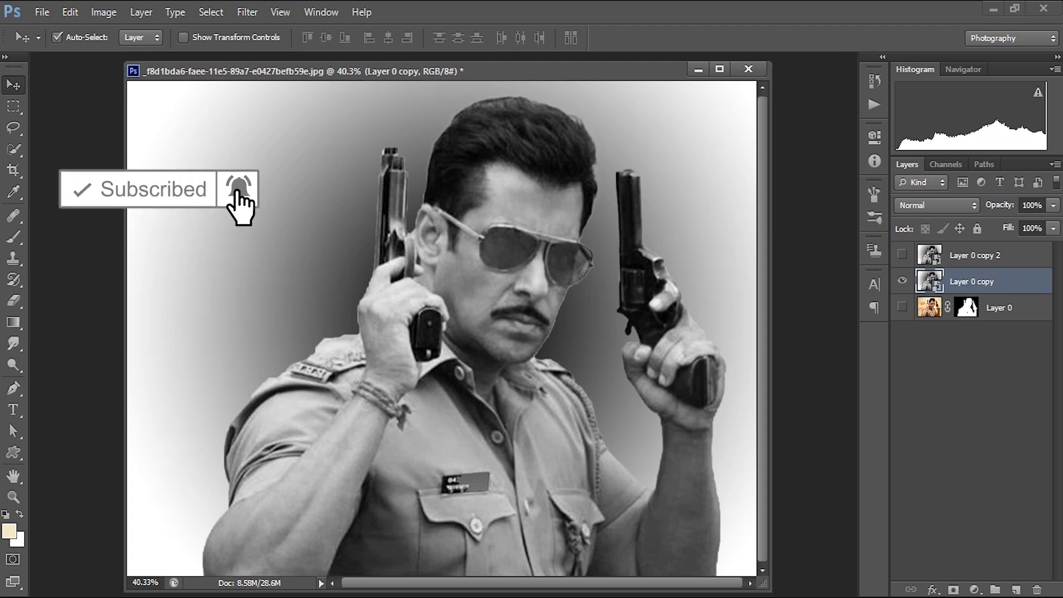
{"action": "key", "text": "alt+t"}
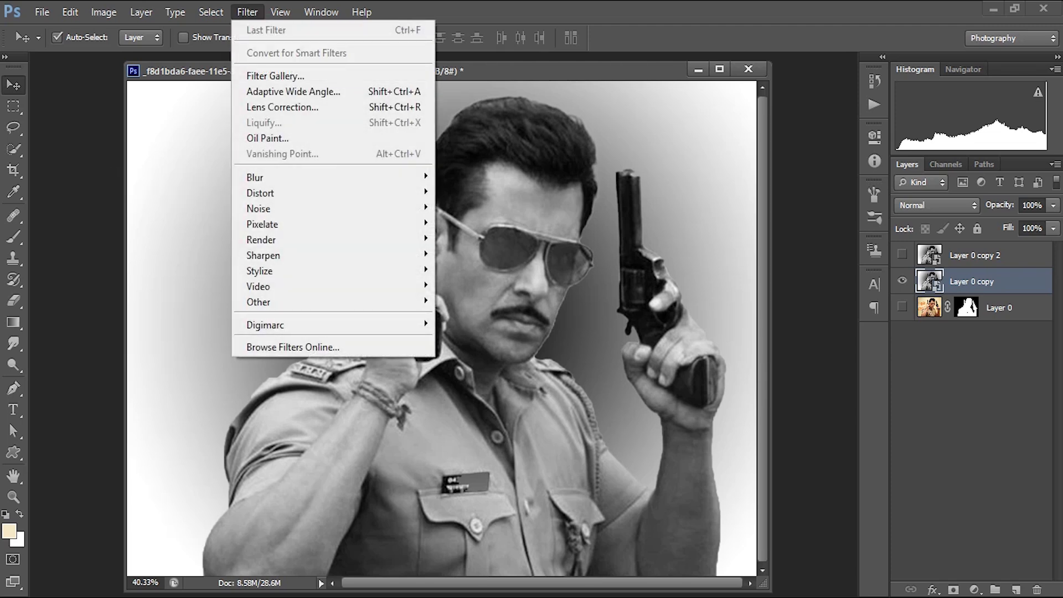
{"action": "key", "text": "Down"}
{"action": "key", "text": "Return"}
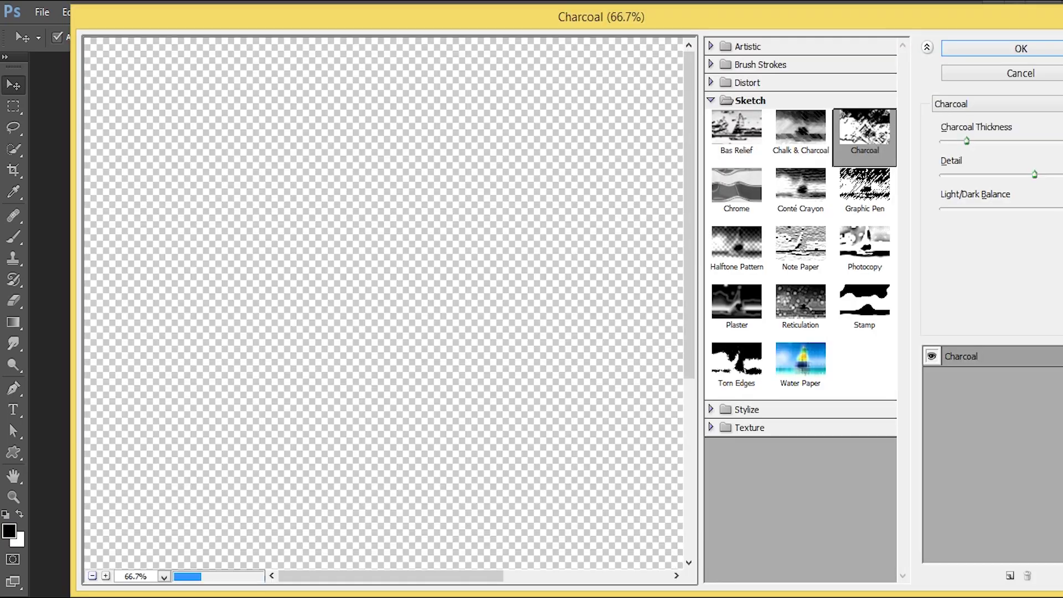
{"action": "key", "text": "ctrl+minus"}
{"action": "key", "text": "ctrl+minus"}
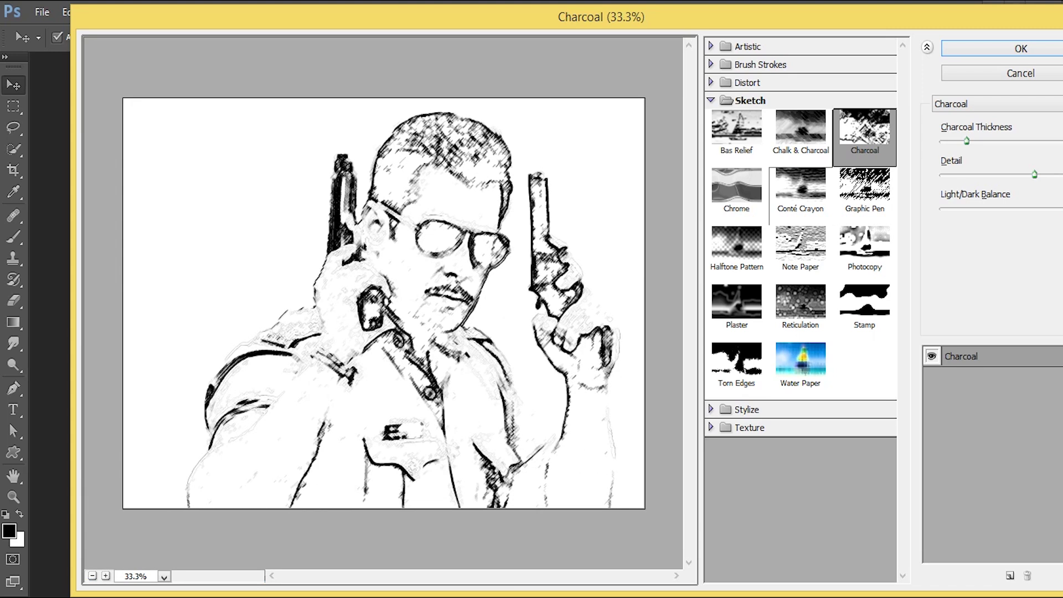
{"action": "left_click", "coordinate": [801, 191]}
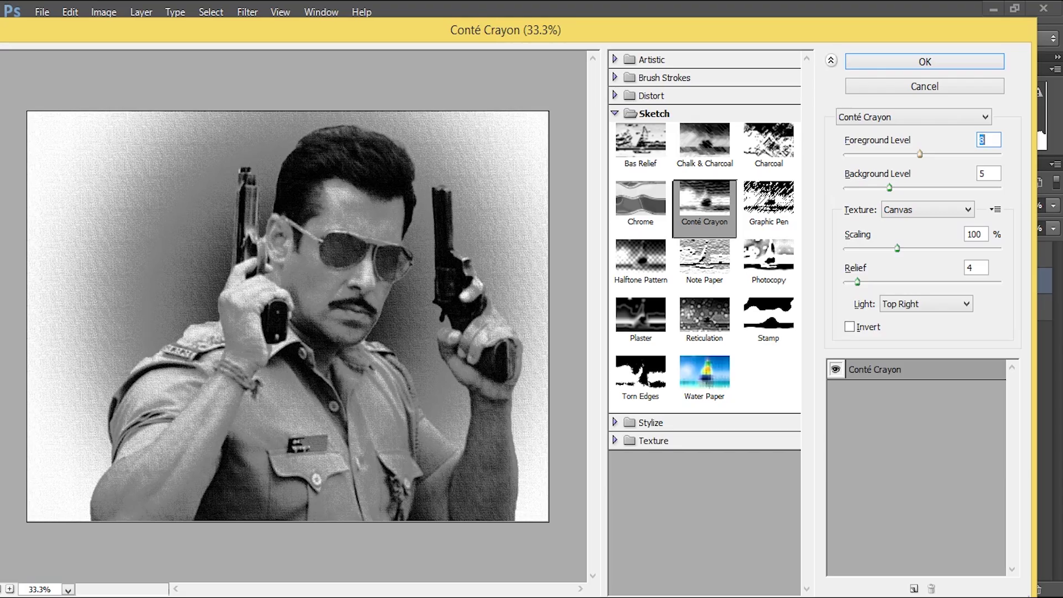
Step: Apply the Conté Crayon filter with Foreground Level 10 and Background Level 10
{"action": "key", "text": "Down"}
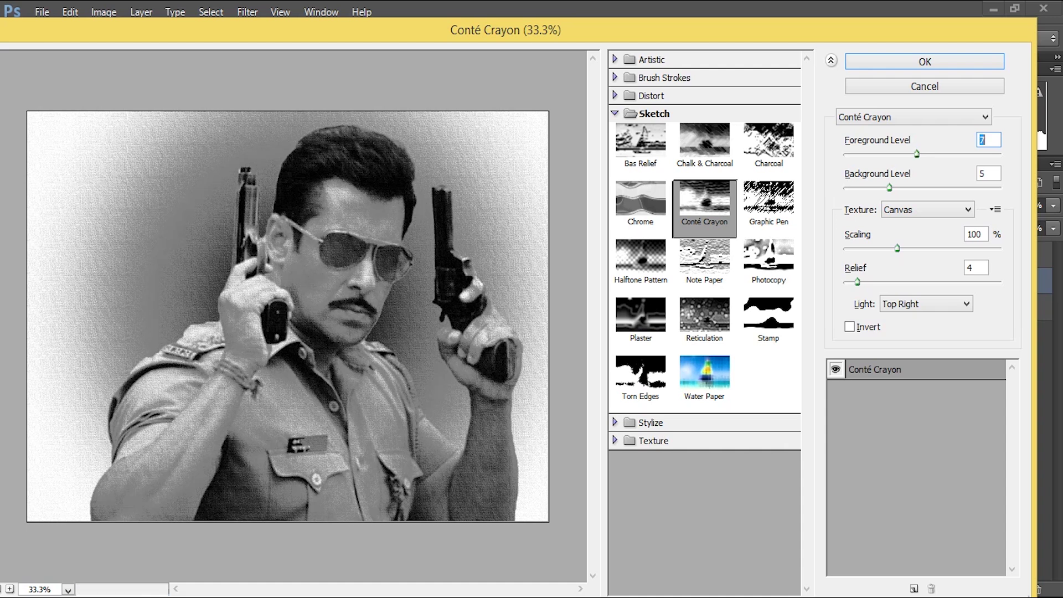
{"action": "key", "text": "Up"}
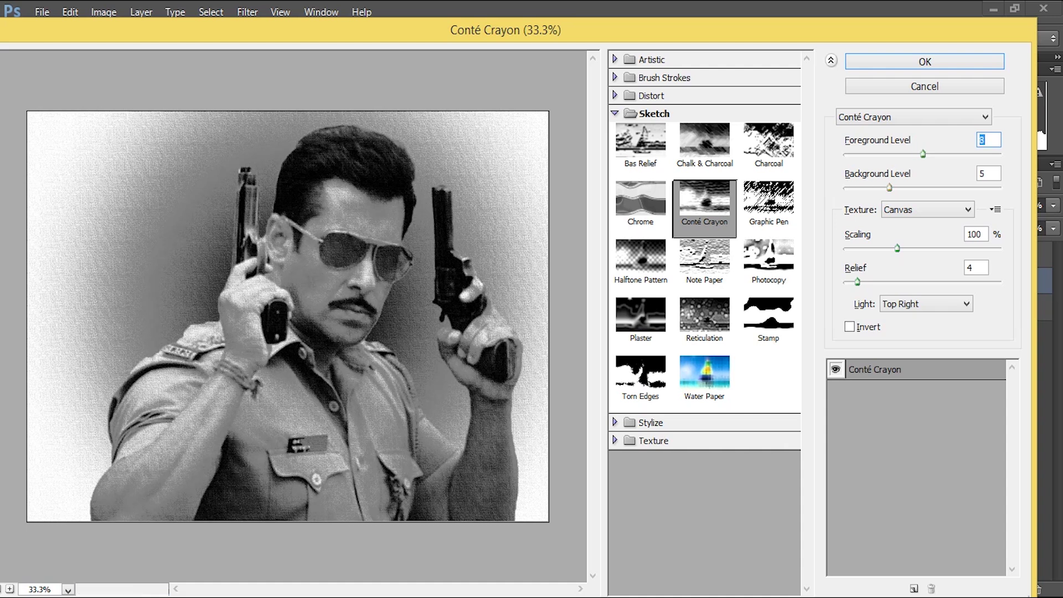
{"action": "type", "text": "10"}
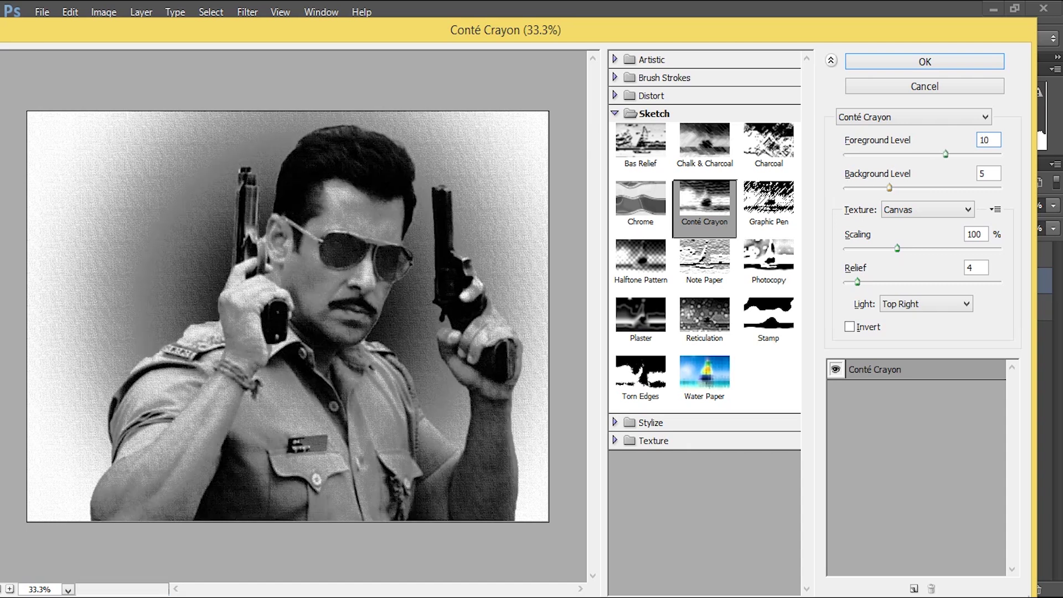
{"action": "key", "text": "Tab"}
{"action": "type", "text": "2"}
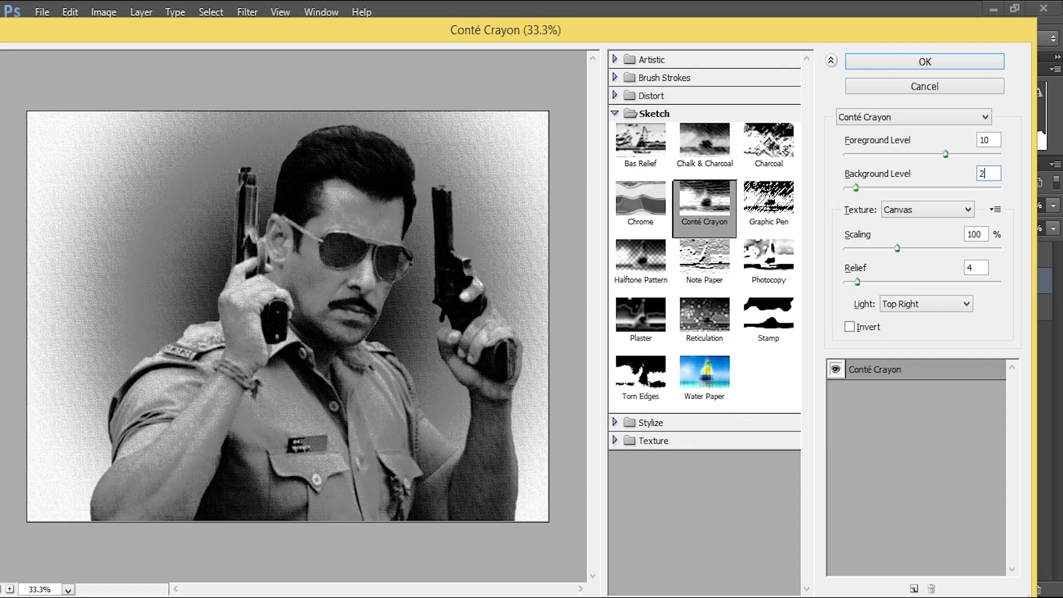
{"action": "key", "text": "BackSpace"}
{"action": "type", "text": "10"}
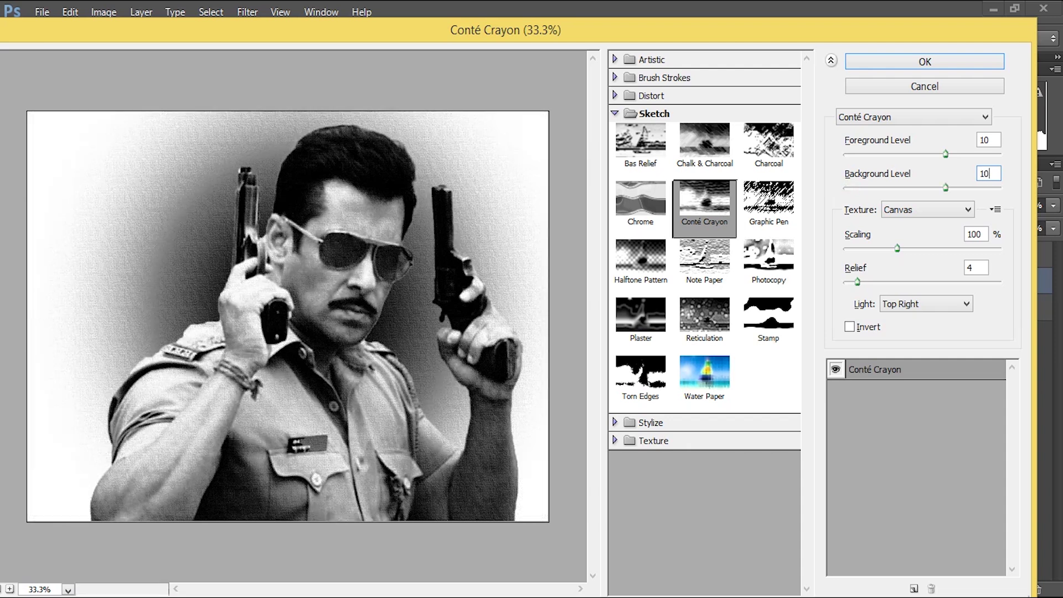
{"action": "key", "text": "Return"}
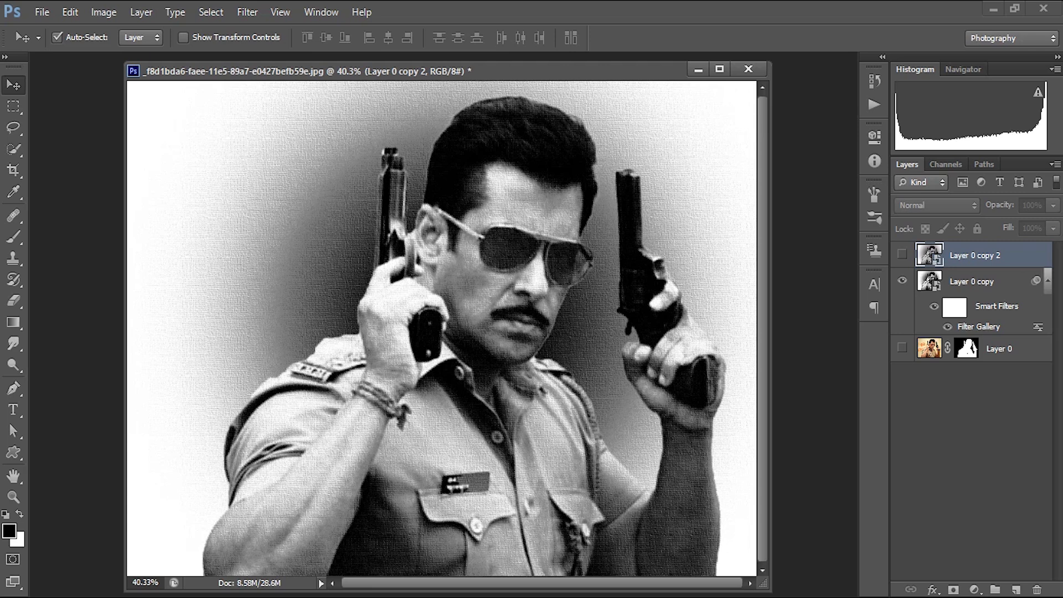
Step: Show Layer 0 copy 2, duplicate it within the same document and hide the new duplicate
{"action": "left_click", "coordinate": [902, 255]}
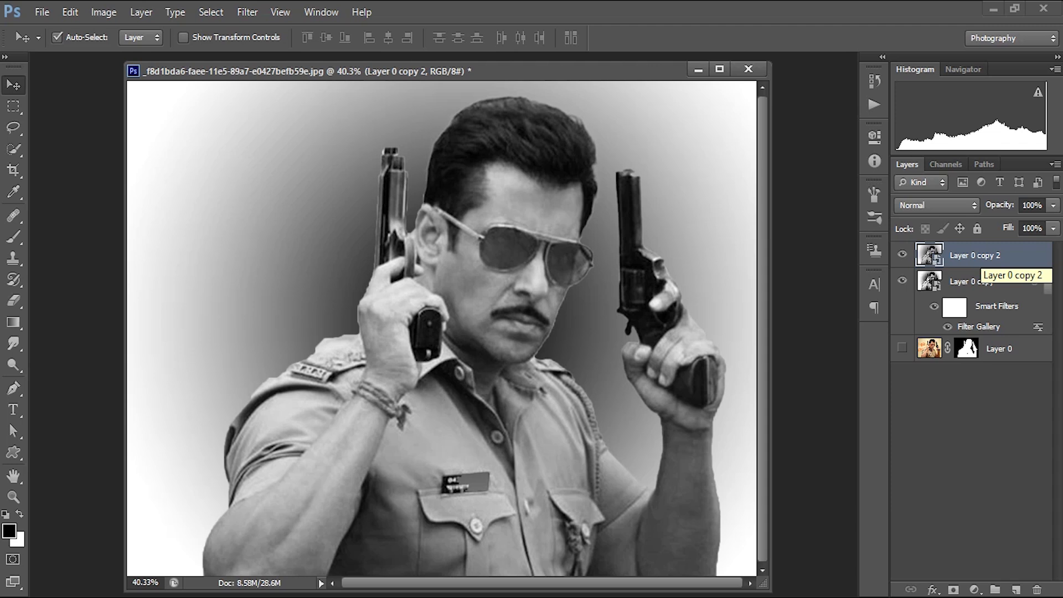
{"action": "right_click", "coordinate": [978, 263]}
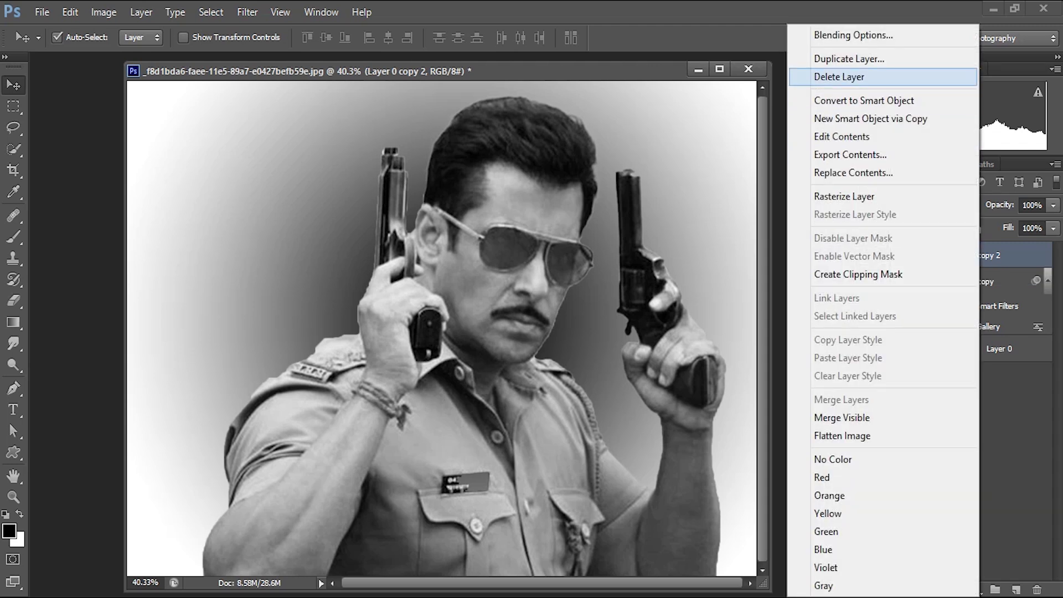
{"action": "left_click", "coordinate": [849, 58]}
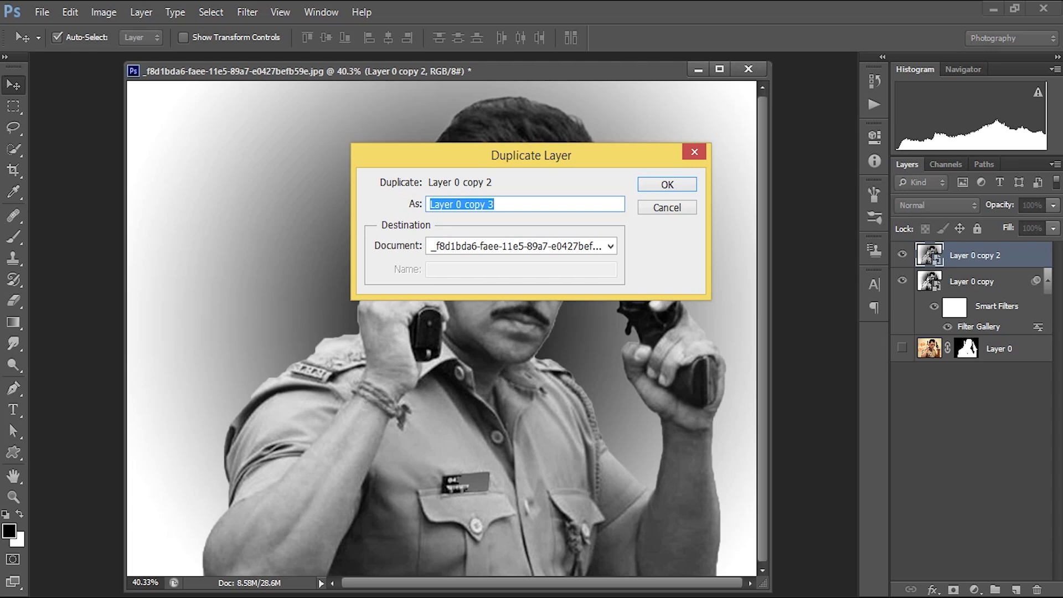
{"action": "key", "text": "Return"}
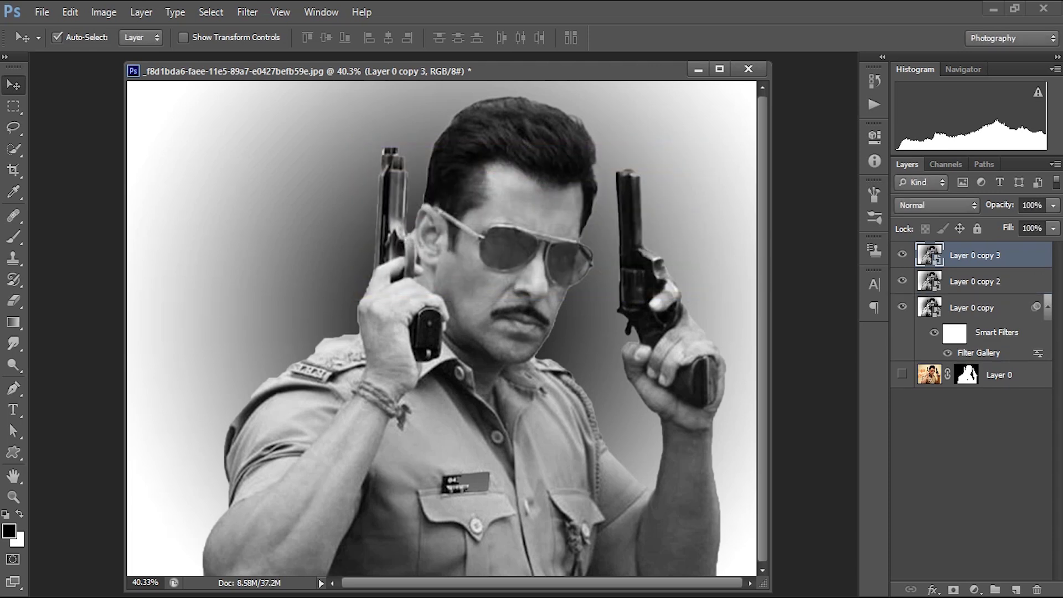
{"action": "left_click", "coordinate": [902, 254]}
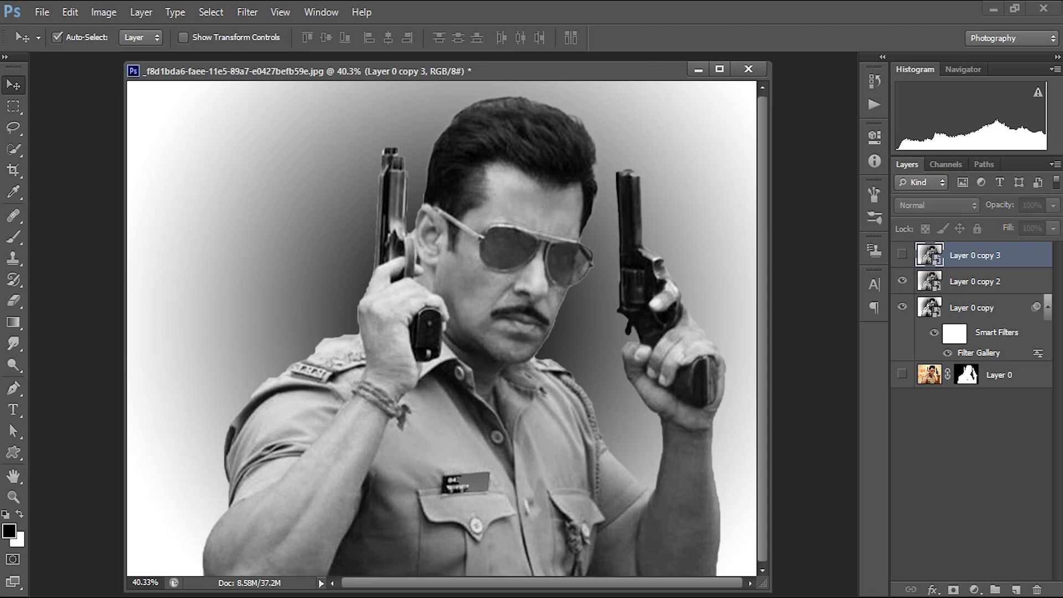
Step: Open the Minimum filter on Layer 0 copy 2 and fit the whole image in the filter preview at 10%
{"action": "left_click", "coordinate": [975, 282]}
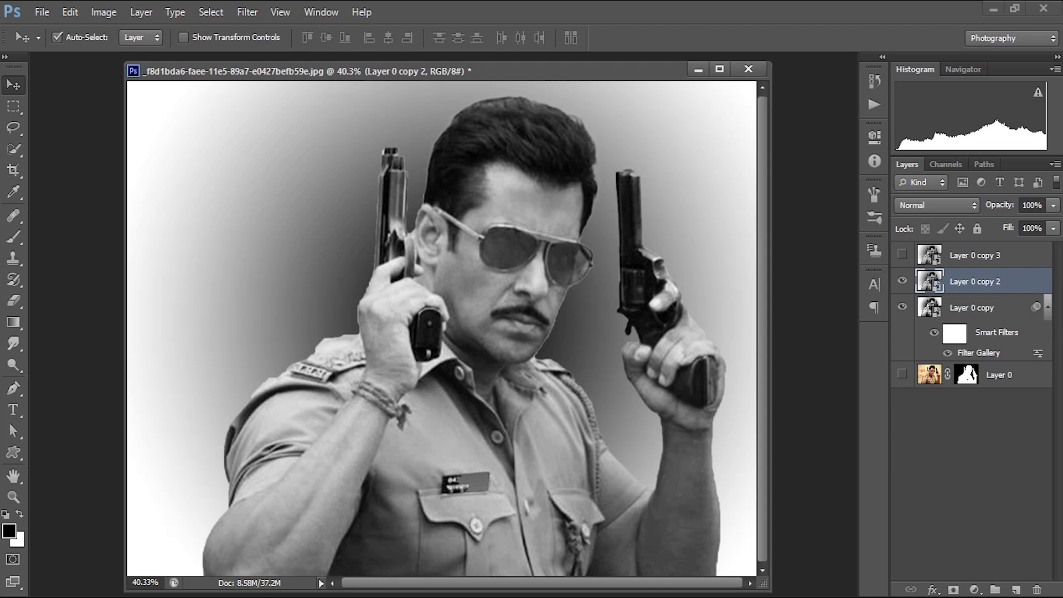
{"action": "left_click", "coordinate": [248, 12]}
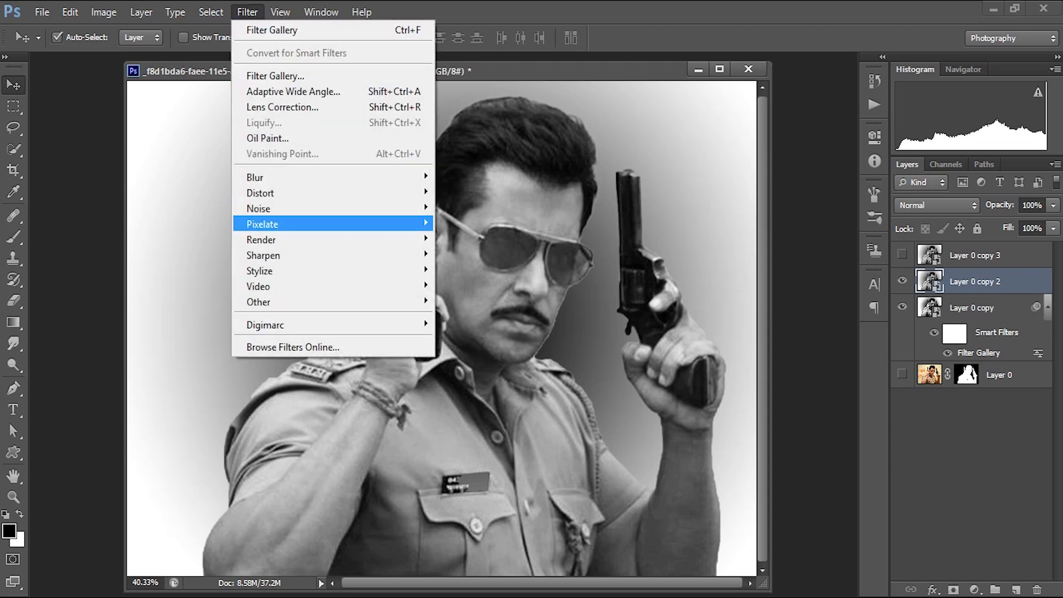
{"action": "mouse_move", "coordinate": [276, 301]}
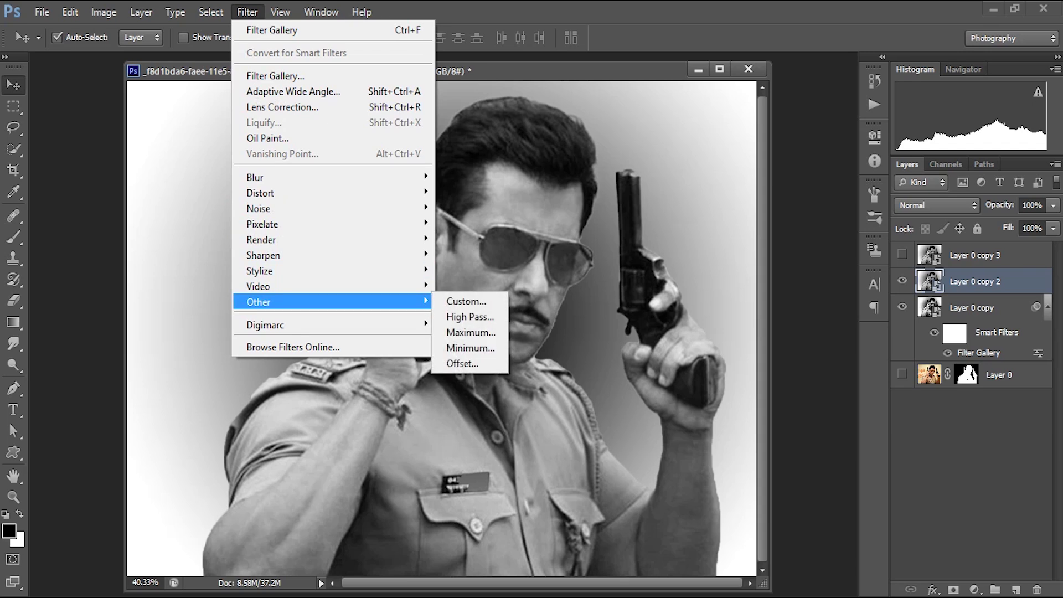
{"action": "left_click", "coordinate": [470, 348]}
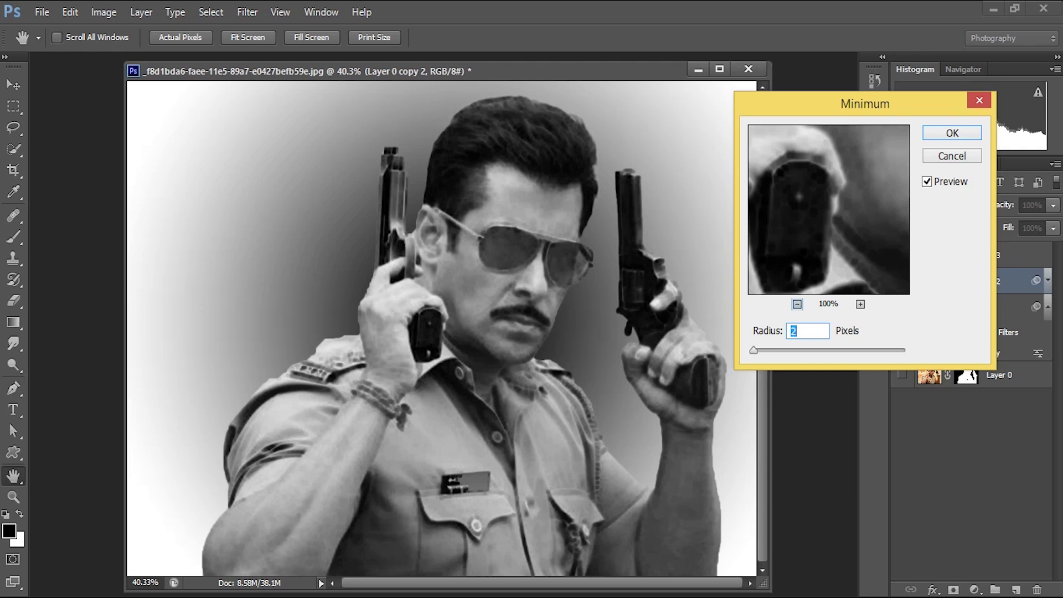
{"action": "left_click", "coordinate": [797, 303]}
{"action": "left_click", "coordinate": [797, 304]}
{"action": "left_click", "coordinate": [797, 304]}
{"action": "left_click", "coordinate": [797, 304]}
{"action": "left_click", "coordinate": [797, 304]}
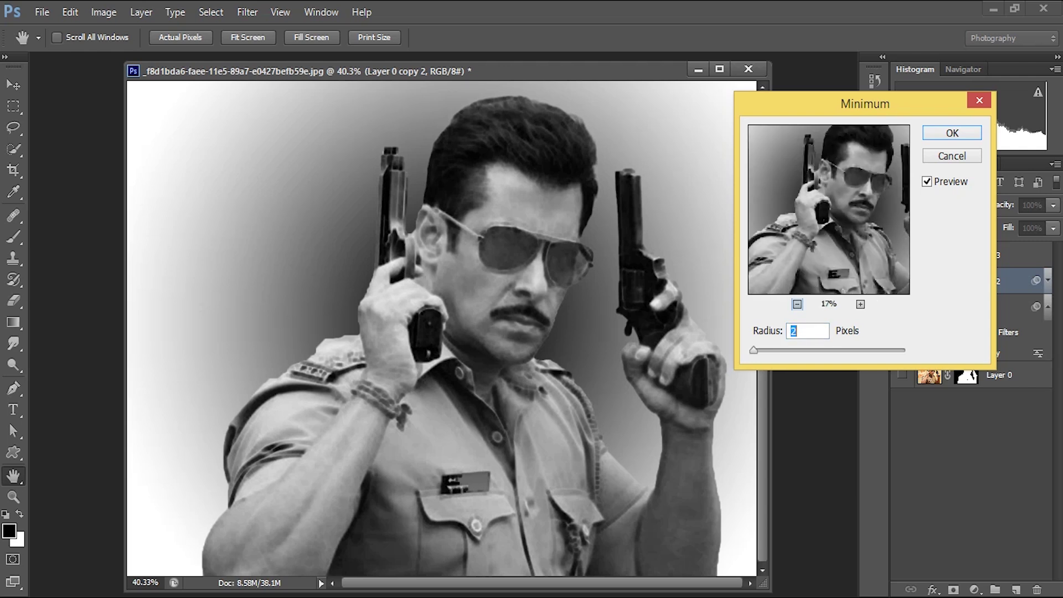
{"action": "left_click", "coordinate": [797, 304]}
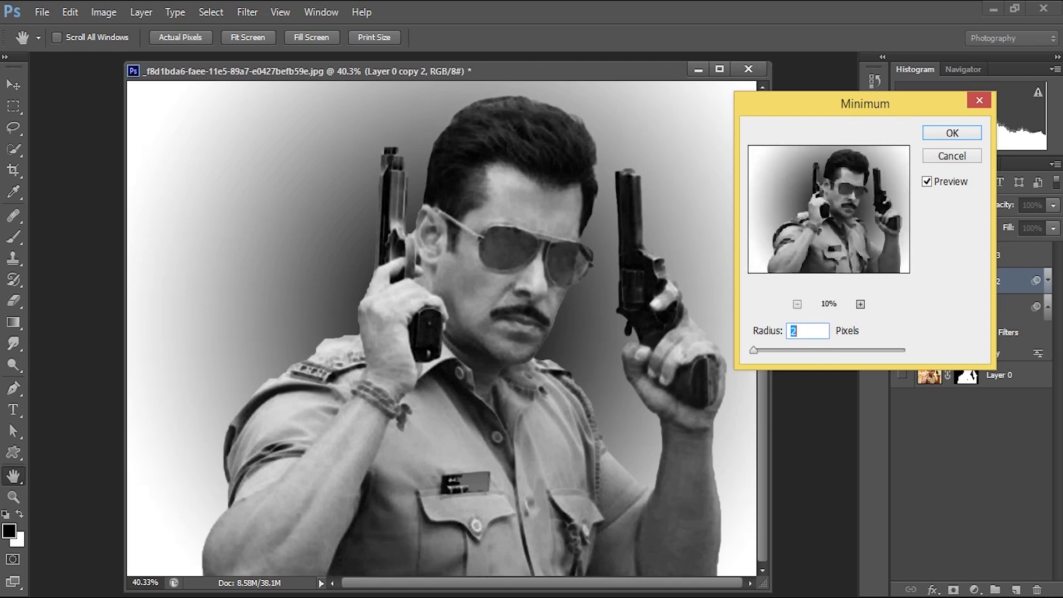
Step: Try Minimum radii of 7 and 3 pixels and apply the filter with a radius of 2 pixels
{"action": "left_click_drag", "start_coordinate": [753, 350], "coordinate": [757, 349]}
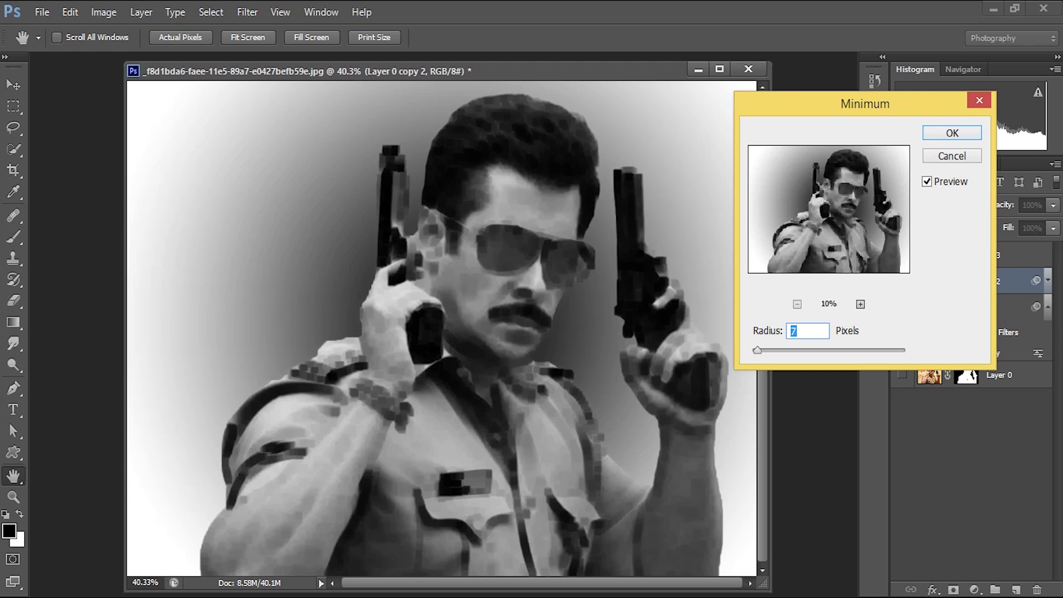
{"action": "type", "text": "3"}
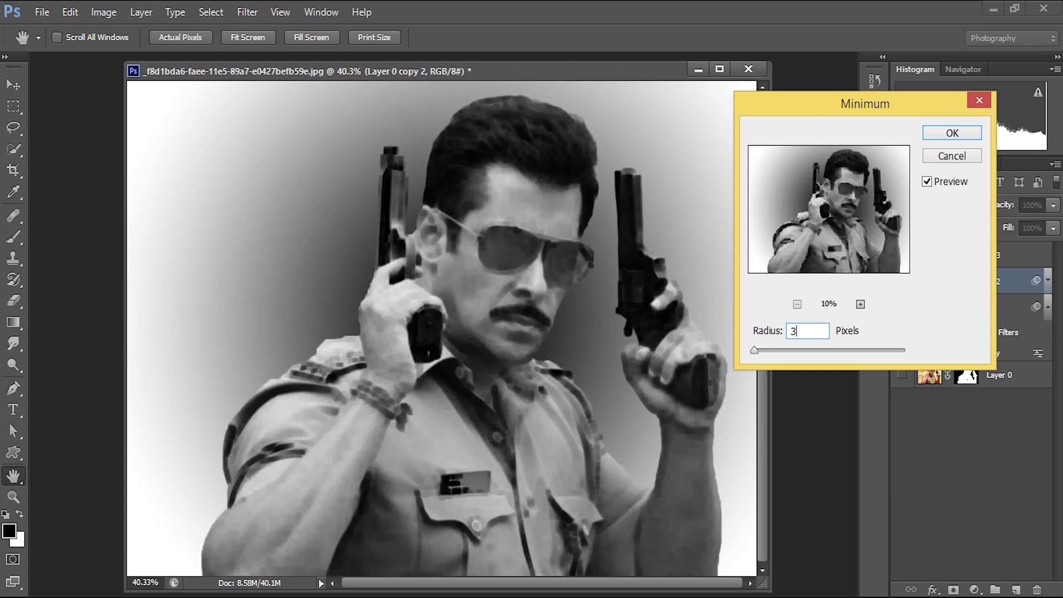
{"action": "key", "text": "BackSpace"}
{"action": "type", "text": "2"}
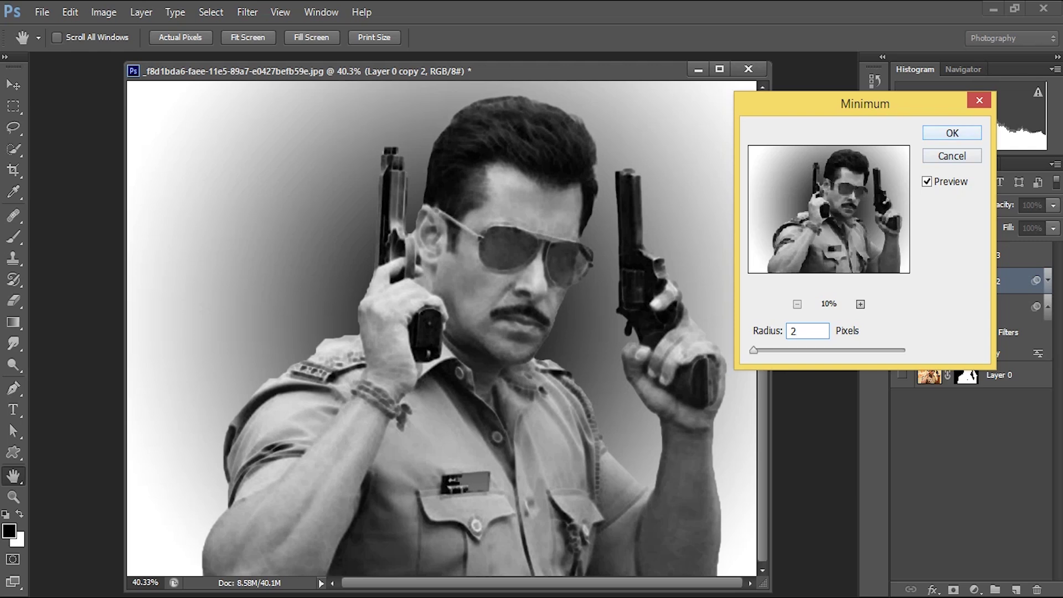
{"action": "key", "text": "Return"}
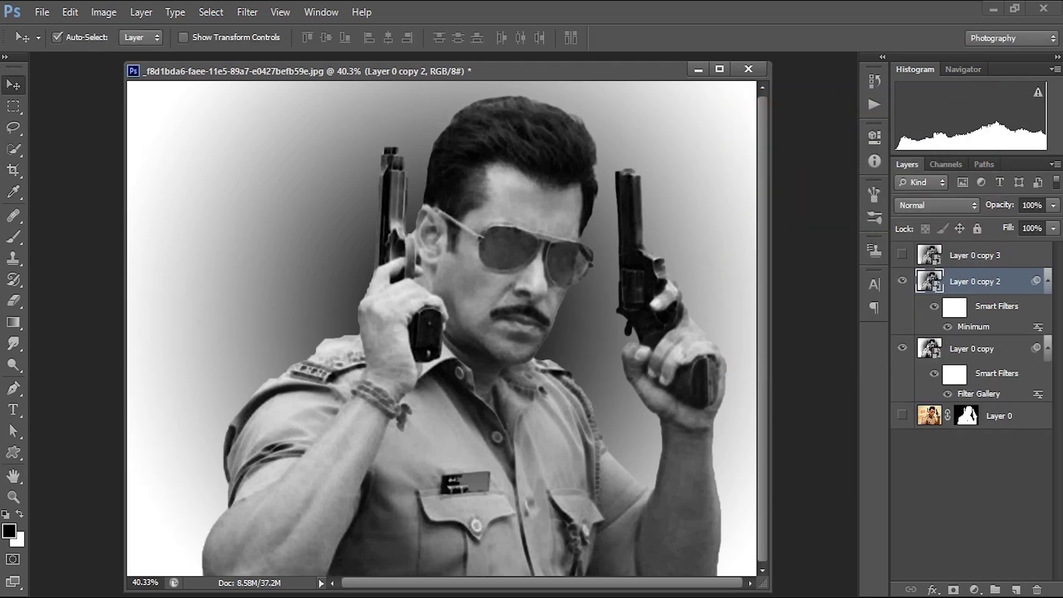
Step: Set the blend mode of Layer 0 copy 2 to Color Dodge
{"action": "left_click", "coordinate": [935, 204]}
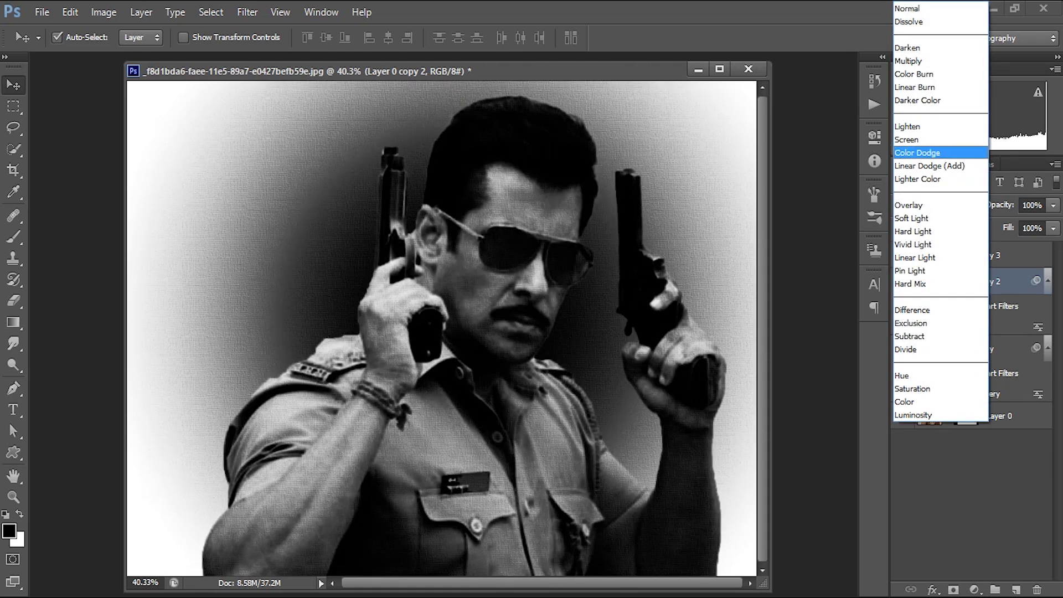
{"action": "left_click", "coordinate": [917, 153]}
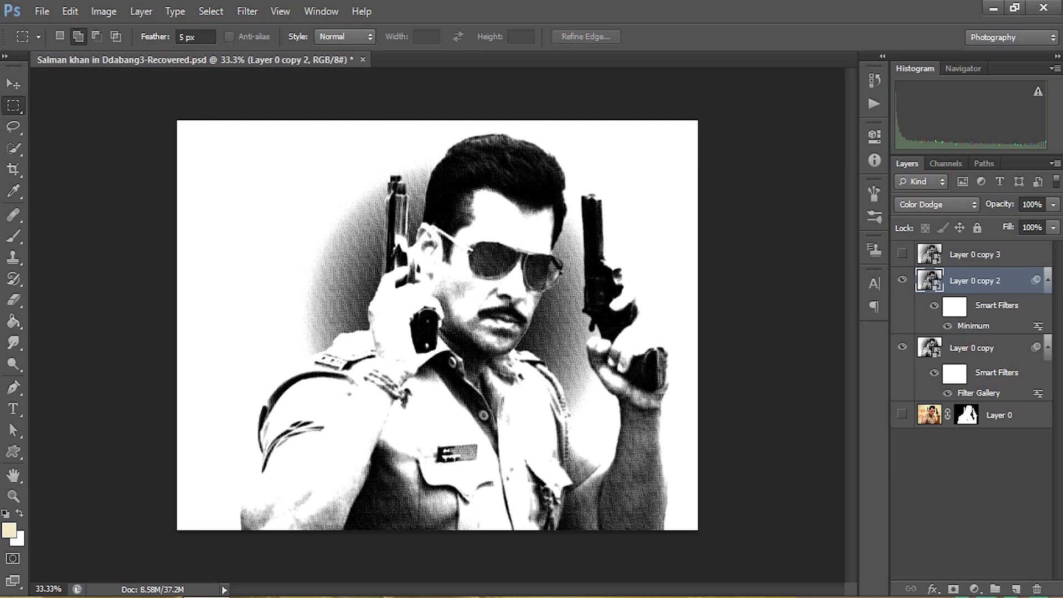
Step: Select Layer 0 copy 3 and make it visible again
{"action": "left_click", "coordinate": [974, 255]}
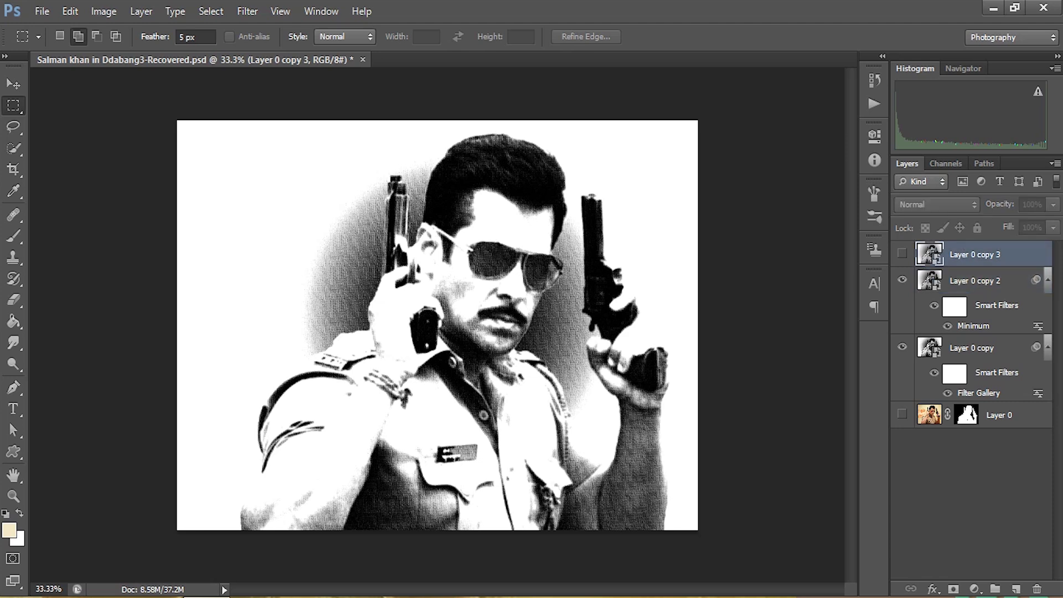
{"action": "left_click", "coordinate": [901, 254]}
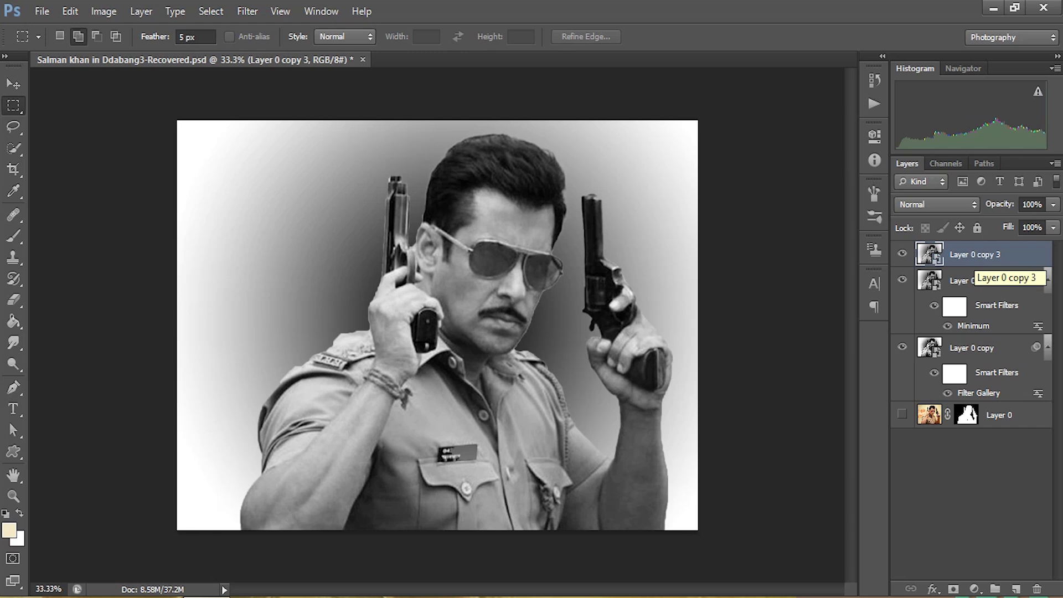
Step: Duplicate Layer 0 copy 3 and hide the new duplicate at the top of the layer stack
{"action": "right_click", "coordinate": [974, 260]}
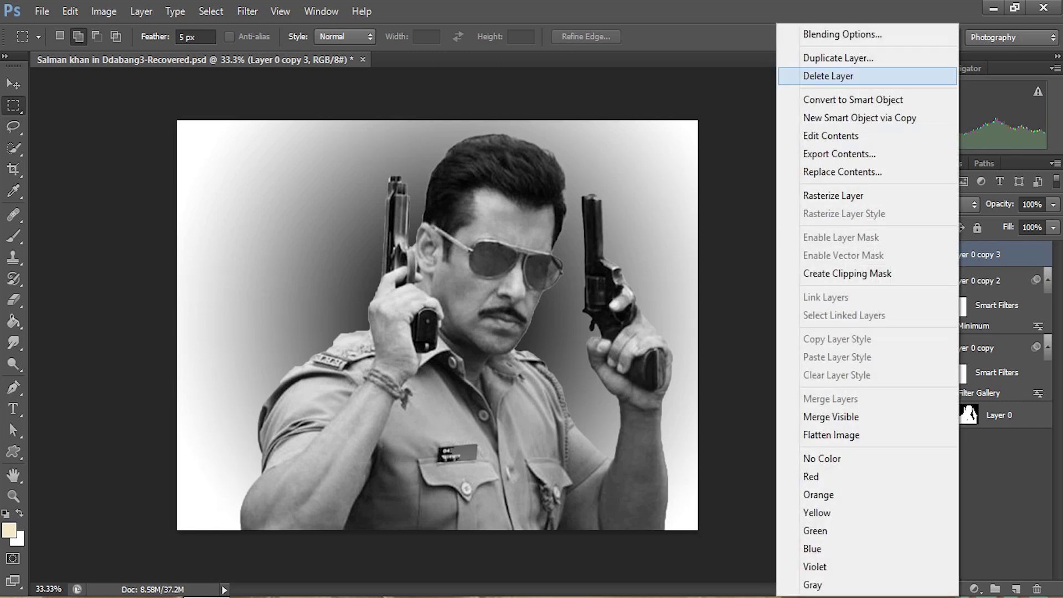
{"action": "left_click", "coordinate": [838, 57]}
{"action": "left_click", "coordinate": [667, 206]}
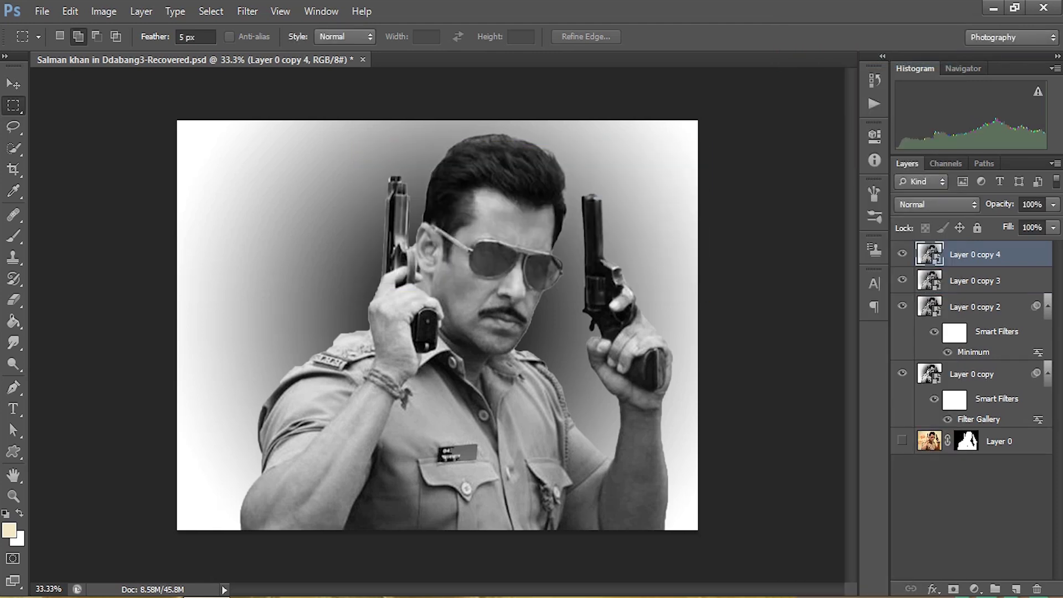
{"action": "left_click", "coordinate": [902, 253]}
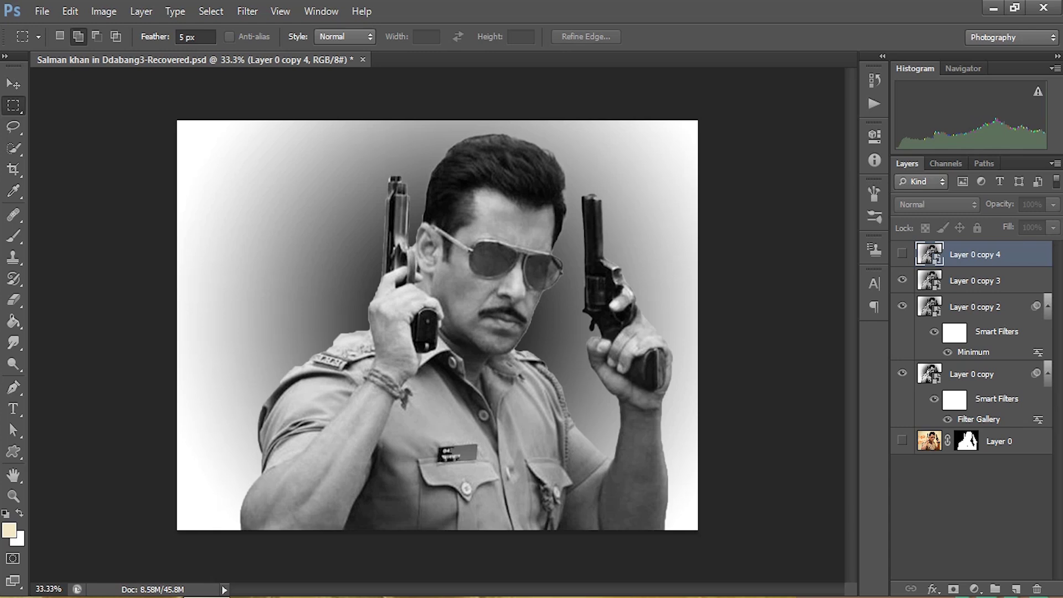
Step: Open the Filter Gallery's Glowing Edges filter on Layer 0 copy 3 and fit the whole image in the preview at 33.3%
{"action": "left_click", "coordinate": [975, 280]}
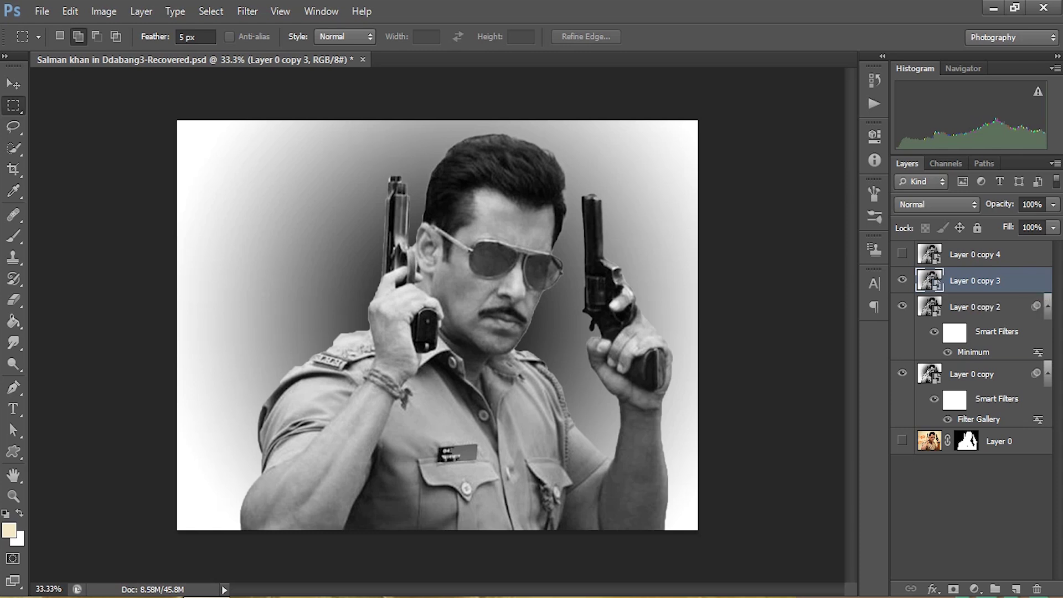
{"action": "left_click", "coordinate": [247, 11]}
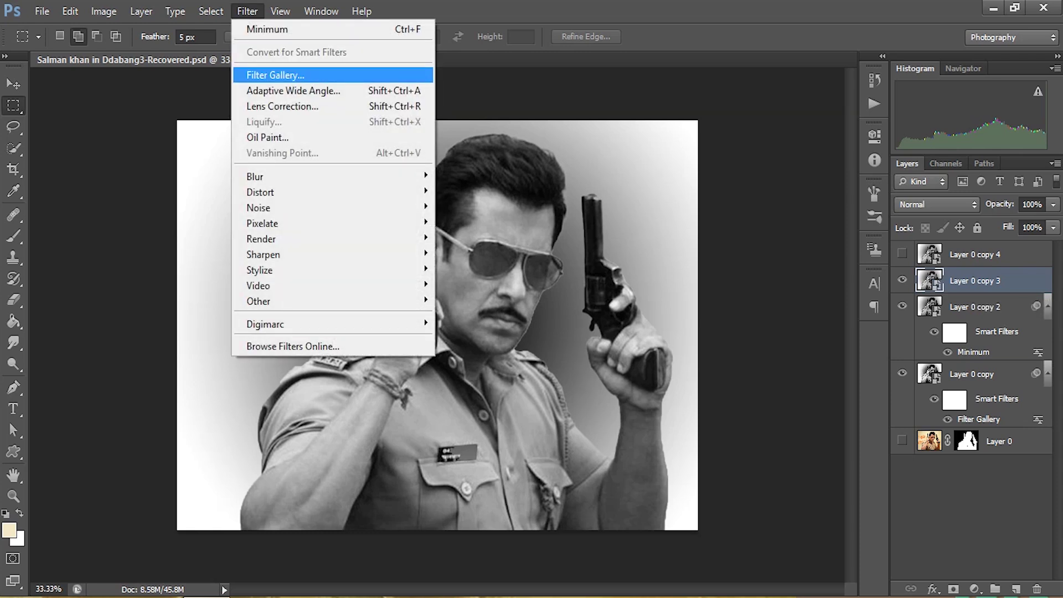
{"action": "left_click", "coordinate": [275, 75]}
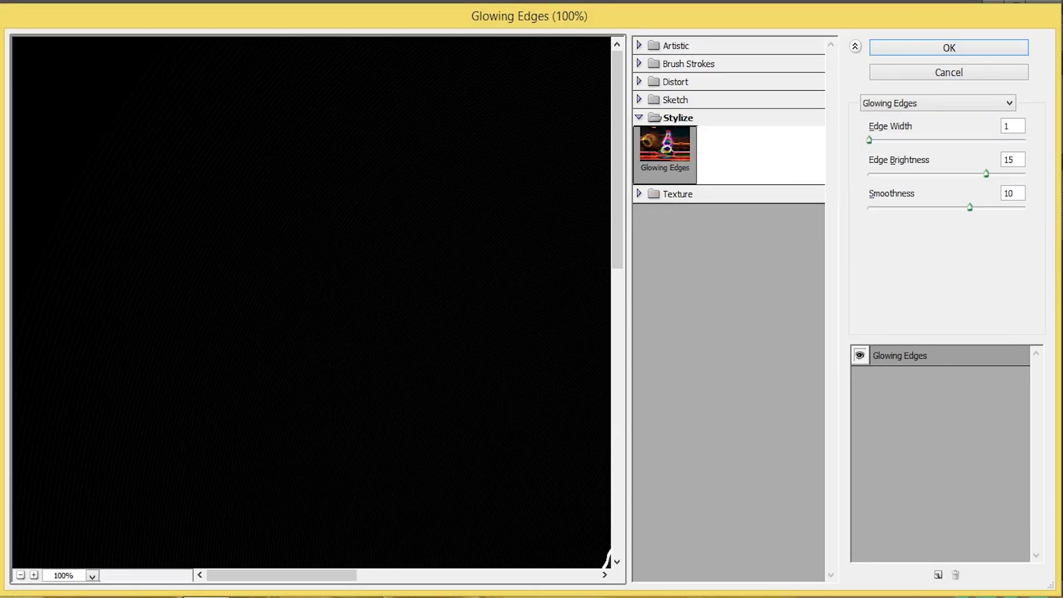
{"action": "left_click", "coordinate": [21, 575]}
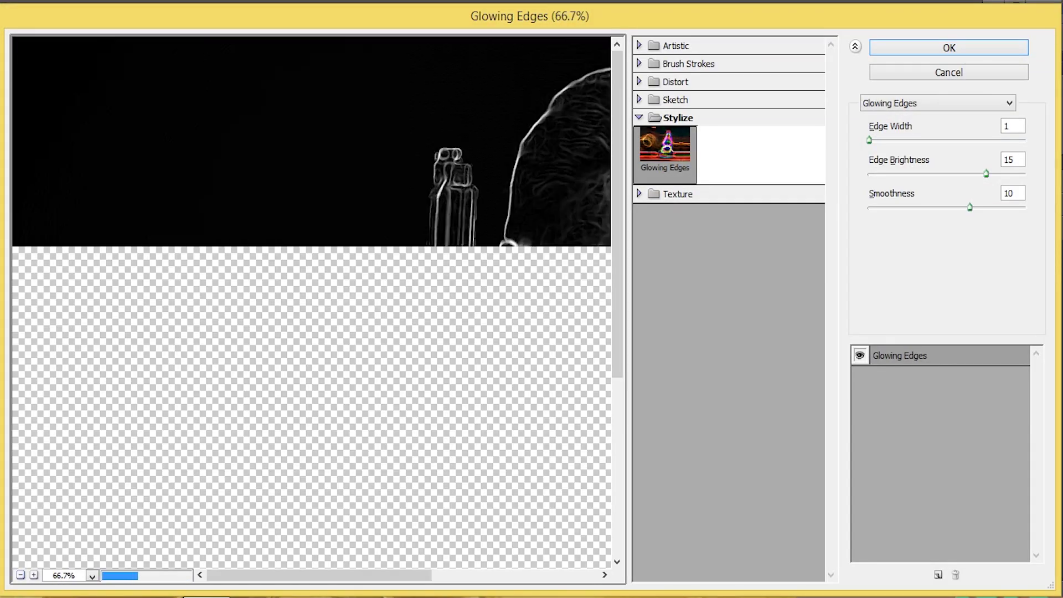
{"action": "left_click", "coordinate": [20, 574]}
{"action": "left_click", "coordinate": [20, 574]}
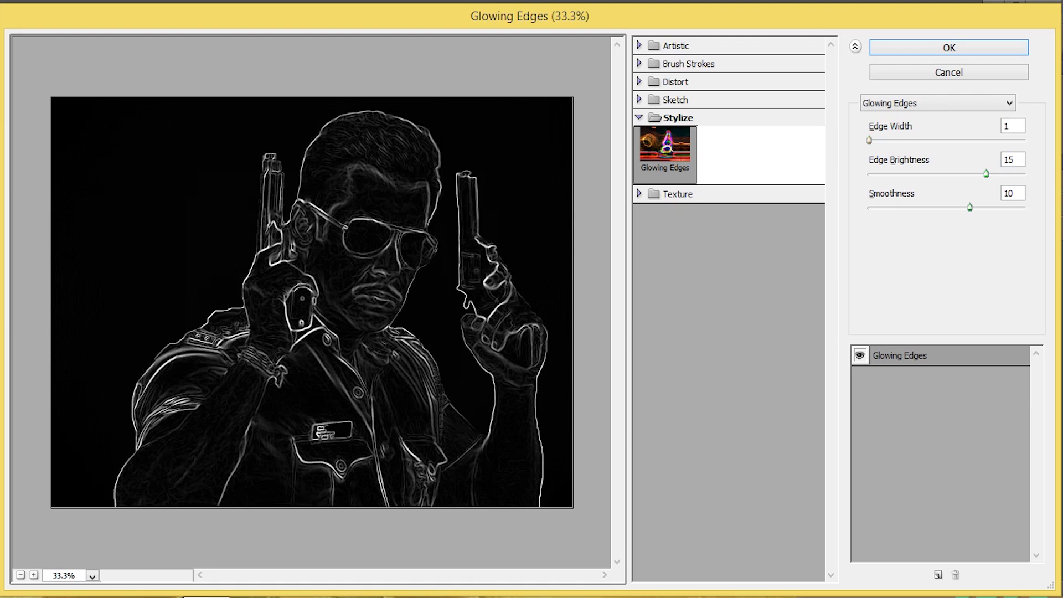
Step: Set Glowing Edges to Edge Width 2, Edge Brightness 18 and Smoothness 12, and apply the filter
{"action": "double_click", "coordinate": [1007, 127]}
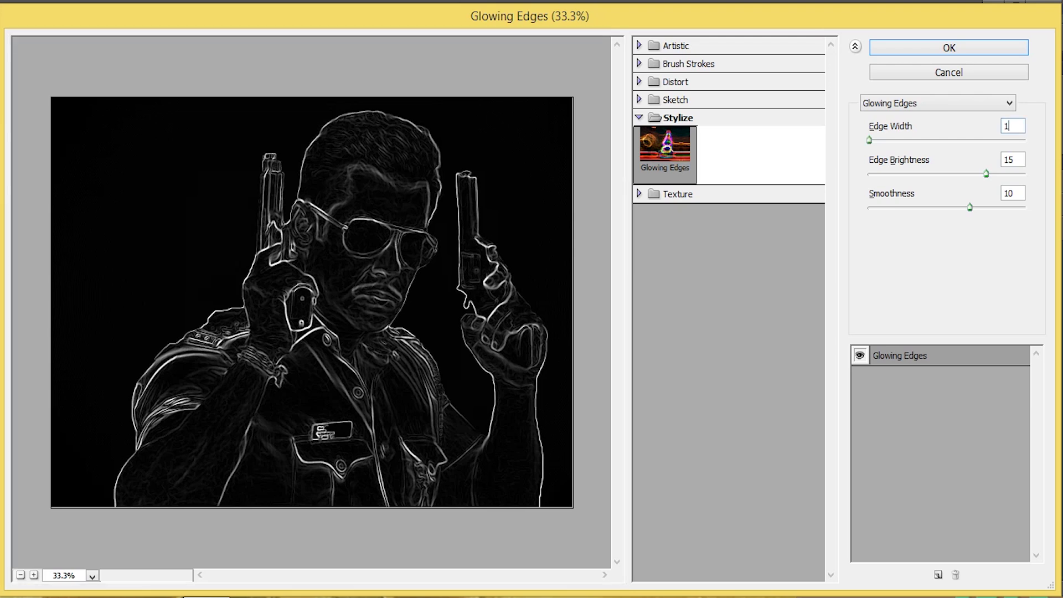
{"action": "type", "text": "2"}
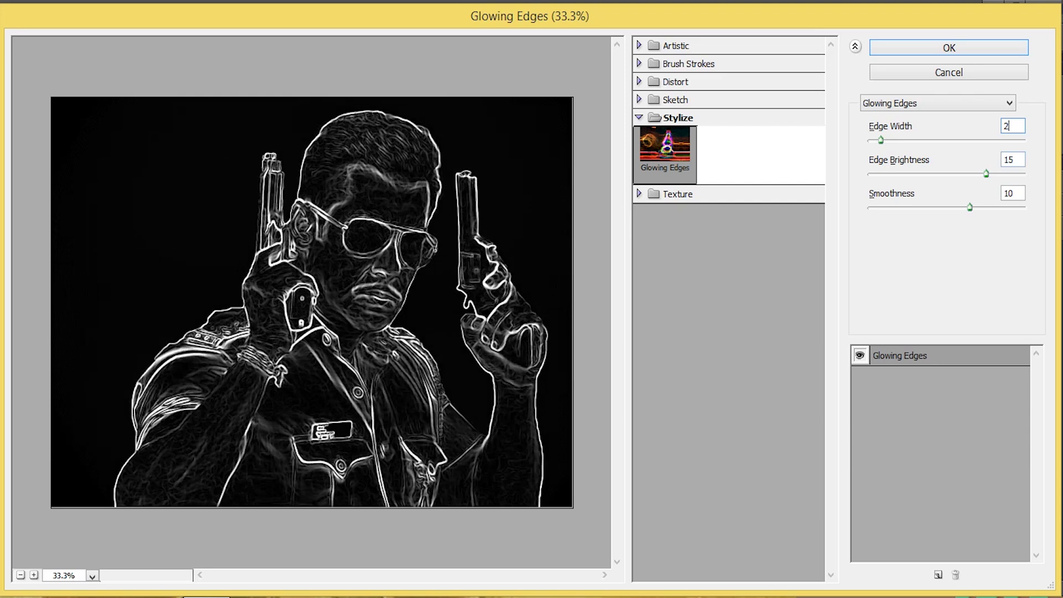
{"action": "key", "text": "Tab"}
{"action": "type", "text": "18"}
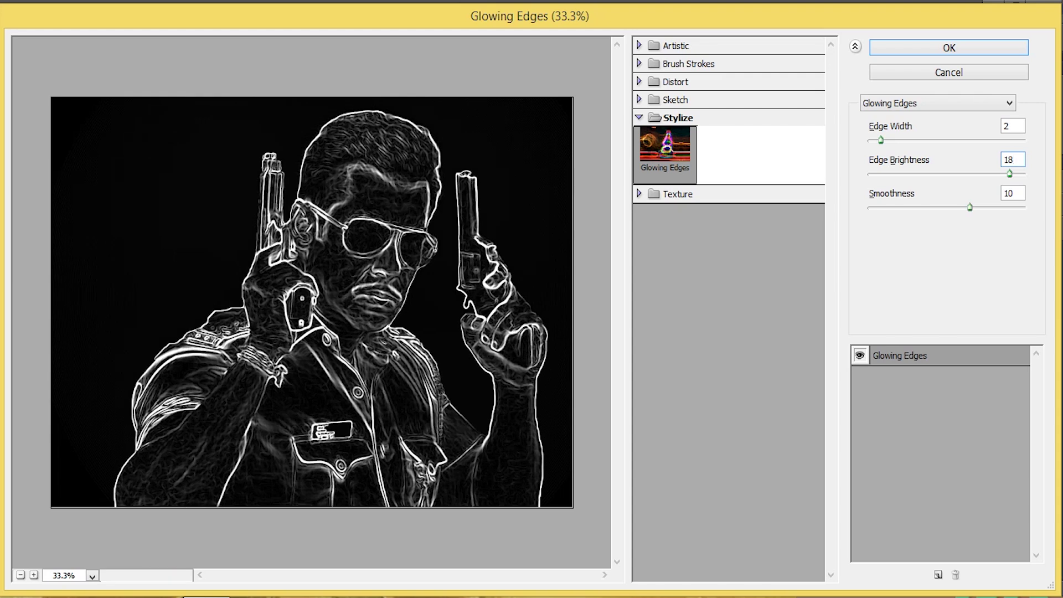
{"action": "key", "text": "Tab"}
{"action": "type", "text": "12"}
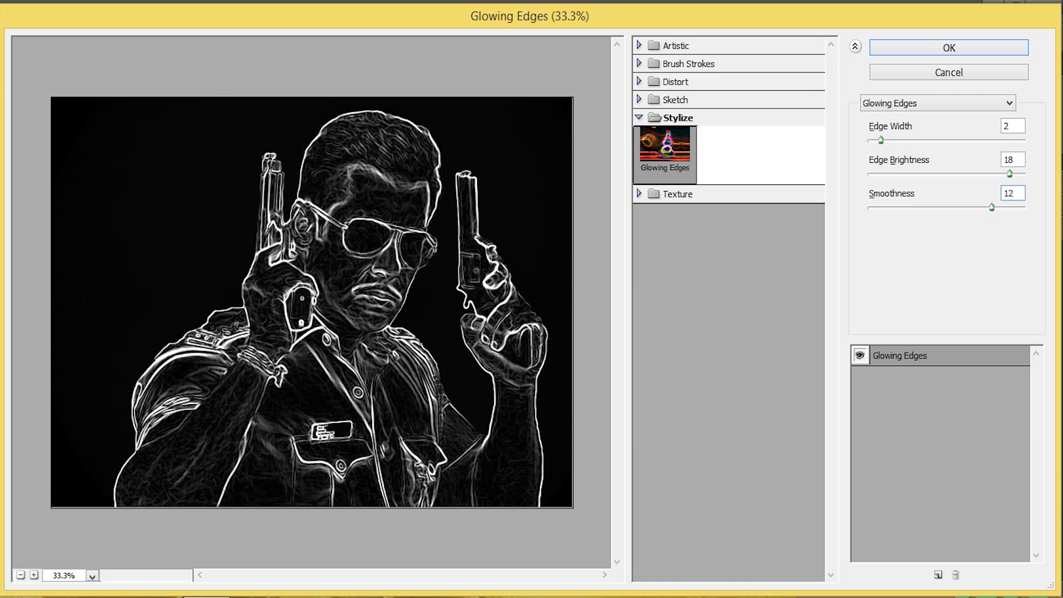
{"action": "key", "text": "Return"}
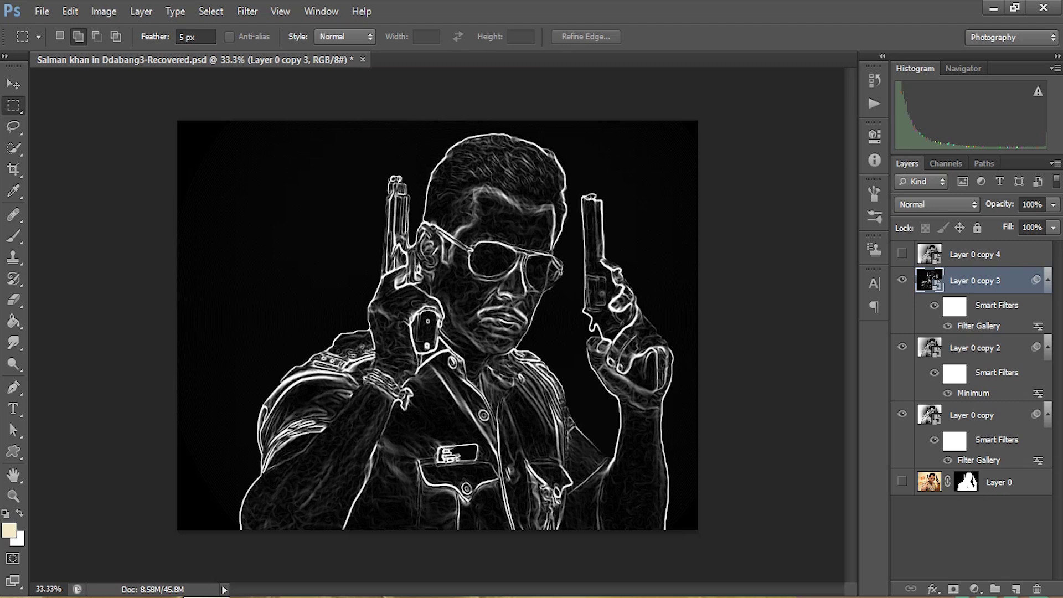
{"action": "left_click", "coordinate": [104, 11]}
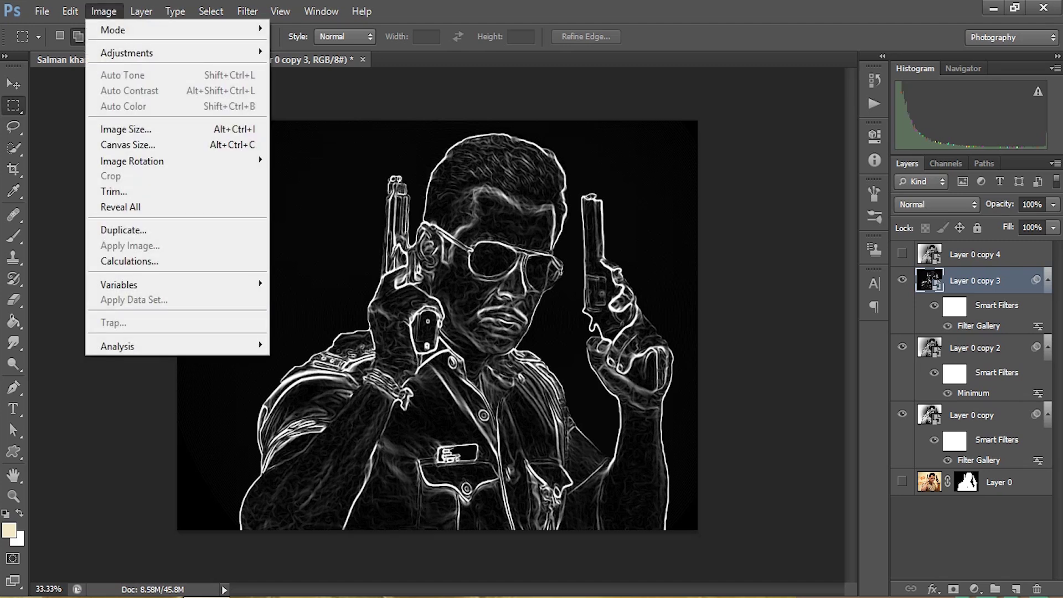
{"action": "mouse_move", "coordinate": [128, 52]}
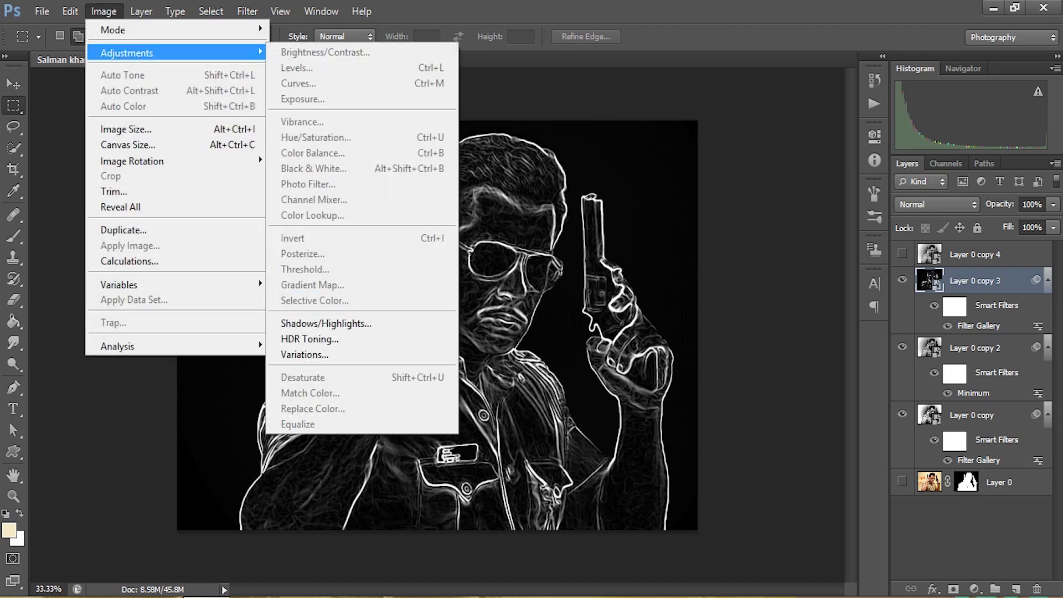
{"action": "left_click", "coordinate": [103, 11]}
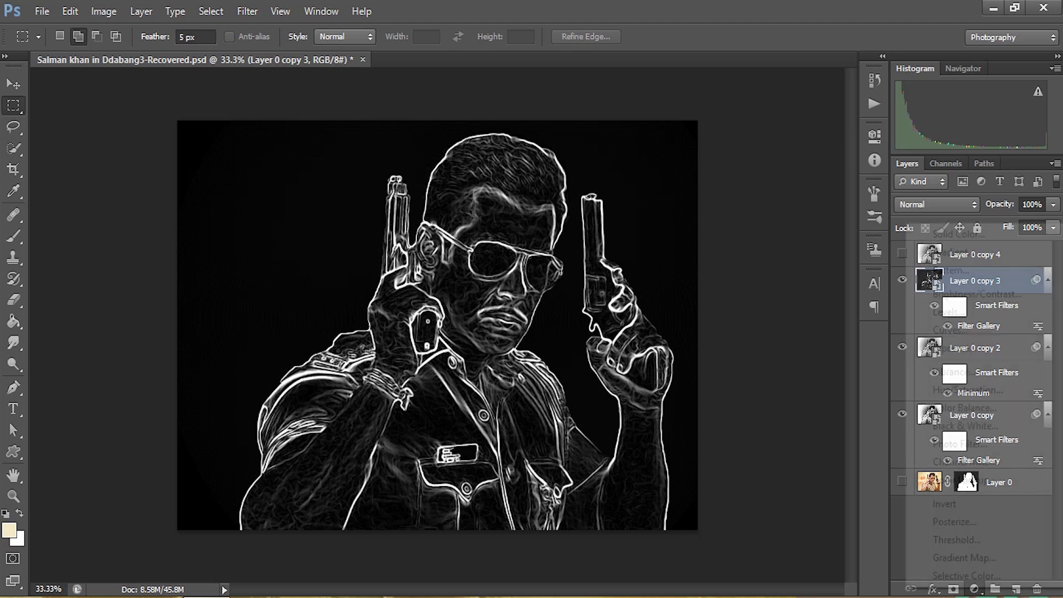
Step: Add an Invert adjustment layer above Layer 0 copy 3 and clip it to that layer
{"action": "left_click", "coordinate": [974, 588]}
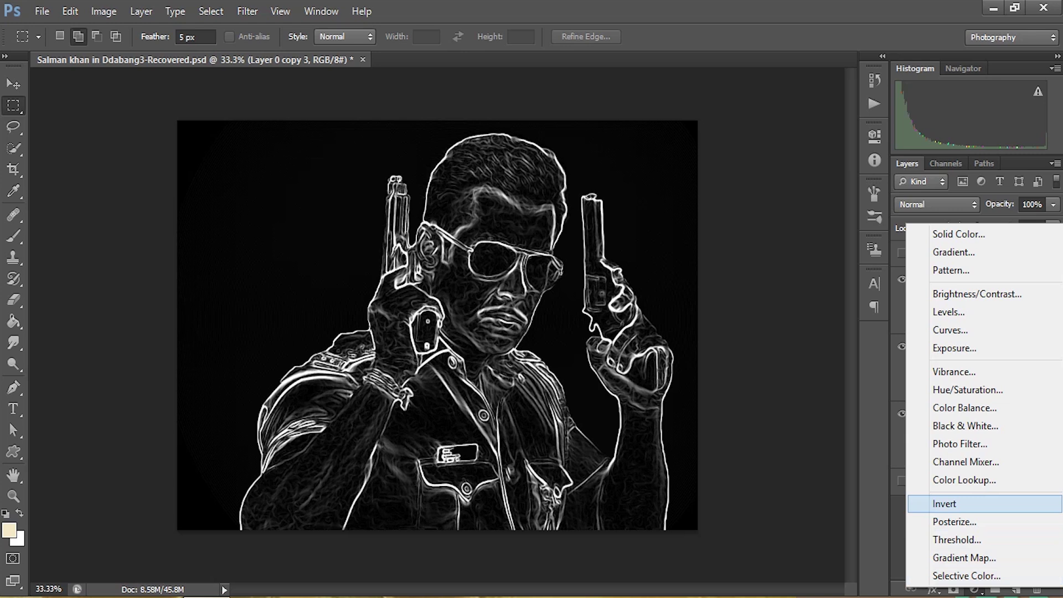
{"action": "left_click", "coordinate": [943, 503]}
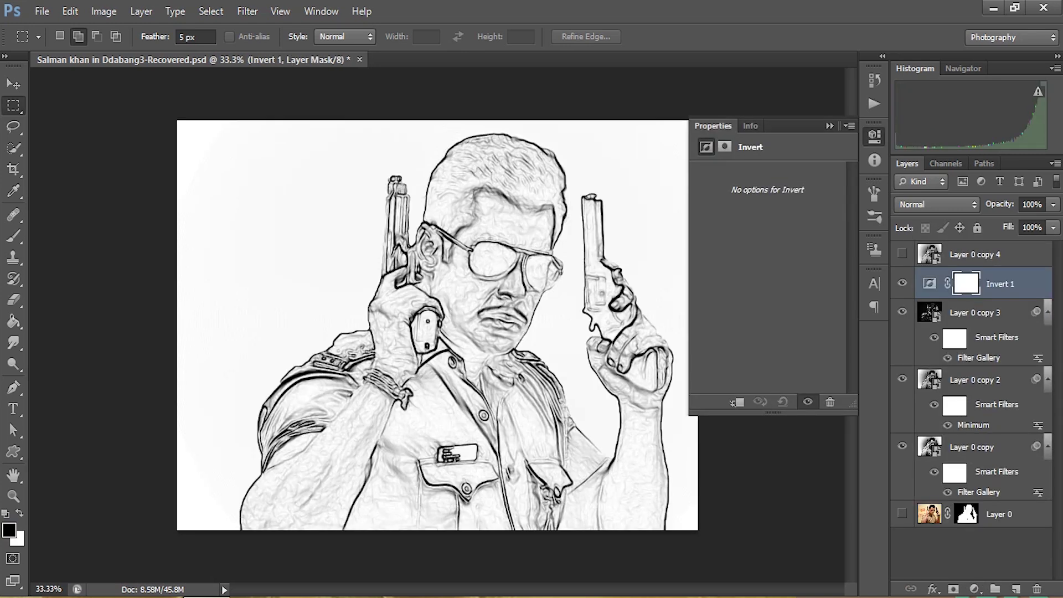
{"action": "left_click", "coordinate": [830, 125]}
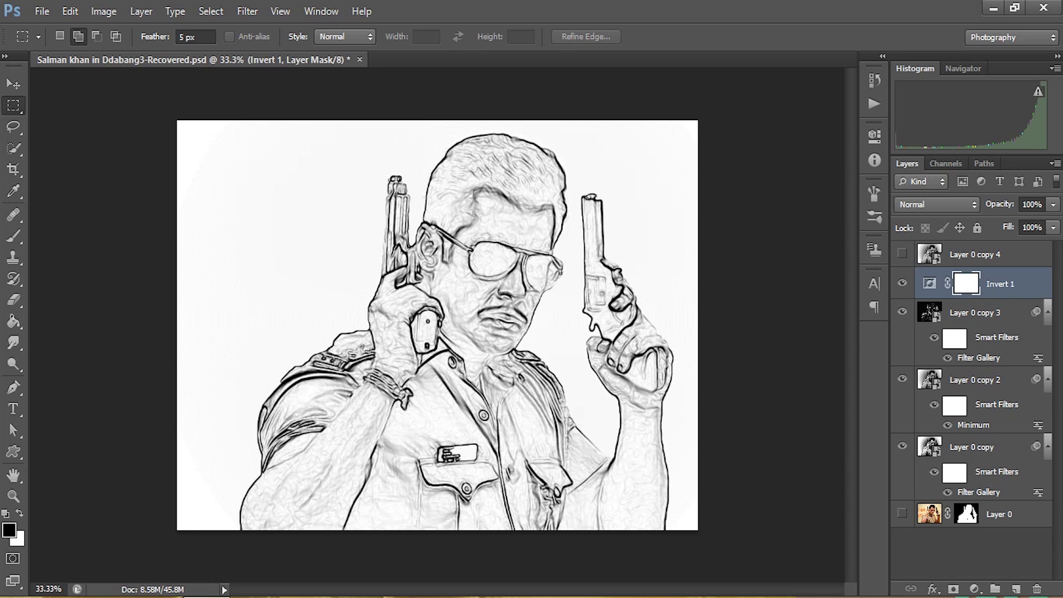
{"action": "right_click", "coordinate": [997, 284]}
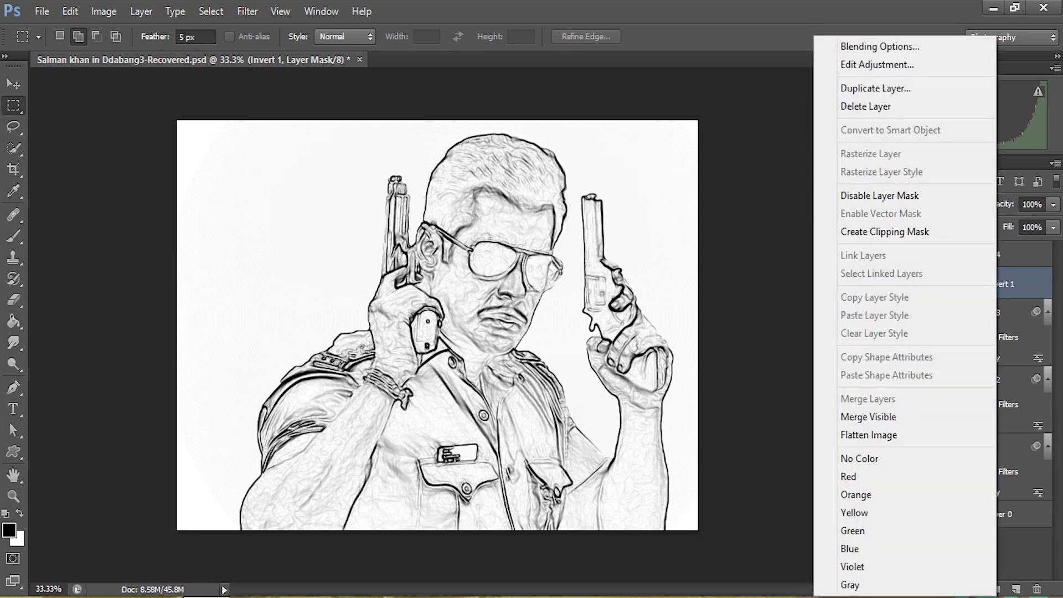
{"action": "left_click", "coordinate": [885, 231]}
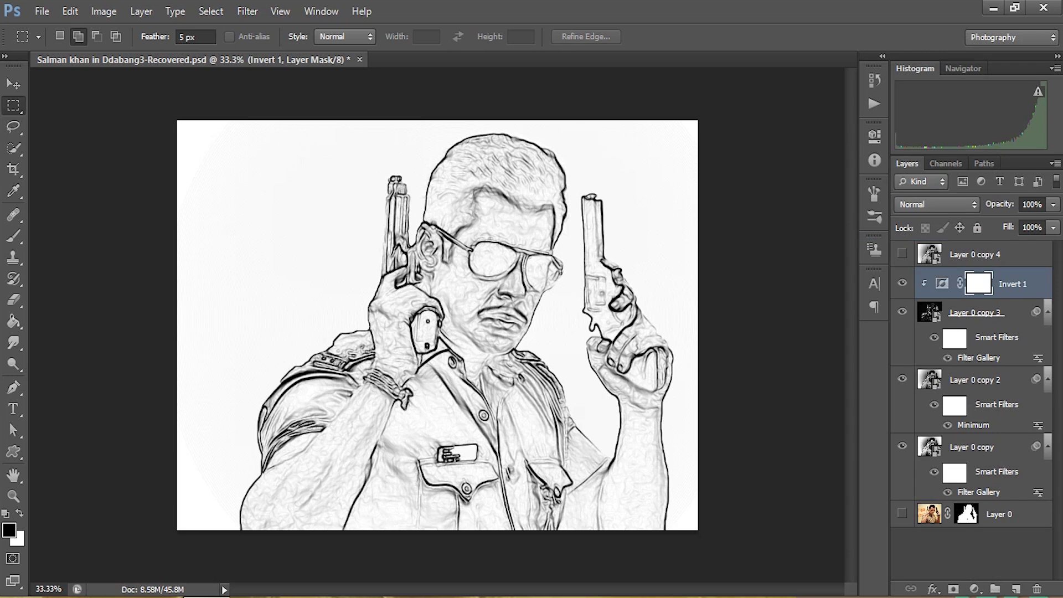
Step: Set the blend mode of Layer 0 copy 3 to Multiply
{"action": "left_click", "coordinate": [985, 312]}
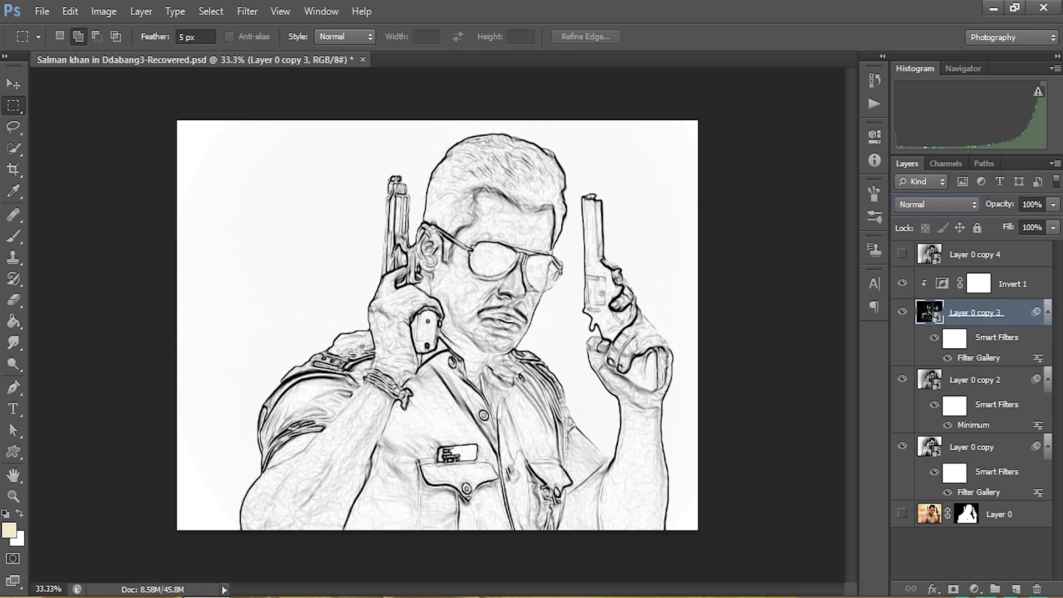
{"action": "left_click", "coordinate": [935, 204]}
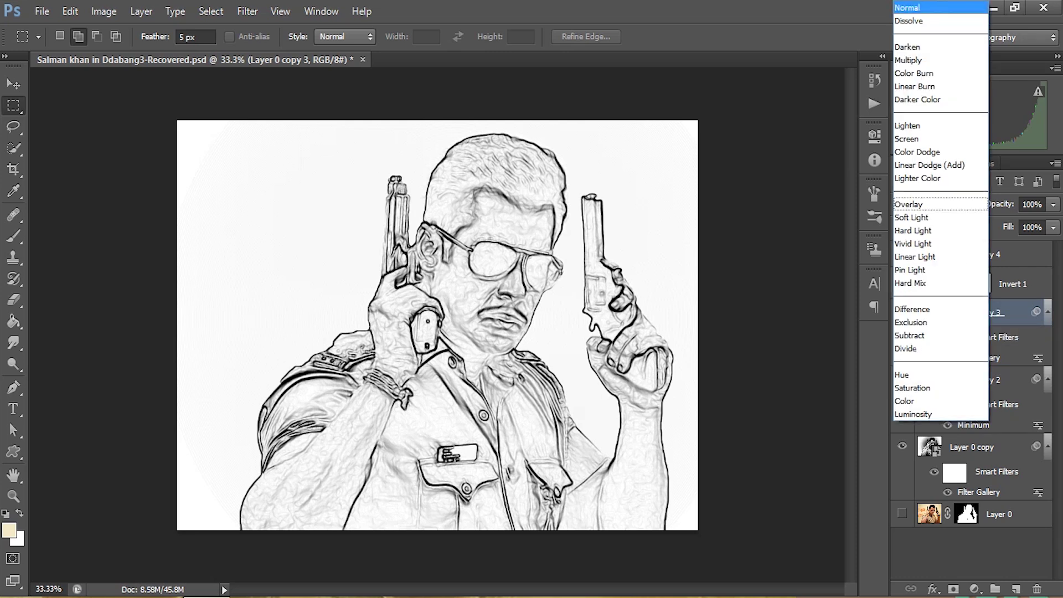
{"action": "left_click", "coordinate": [909, 60]}
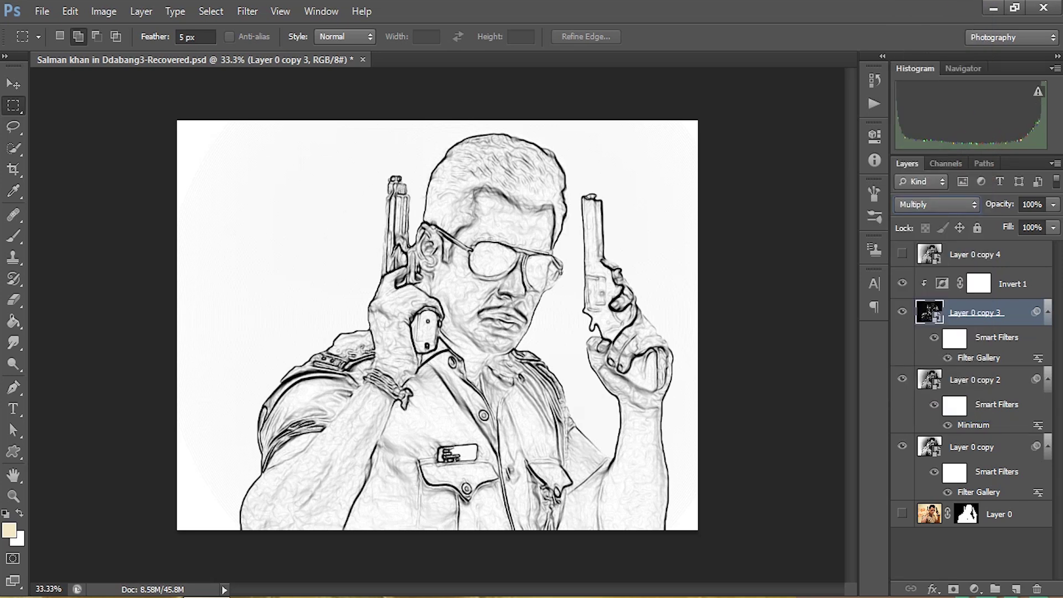
{"action": "left_click", "coordinate": [939, 250]}
{"action": "left_click", "coordinate": [963, 313]}
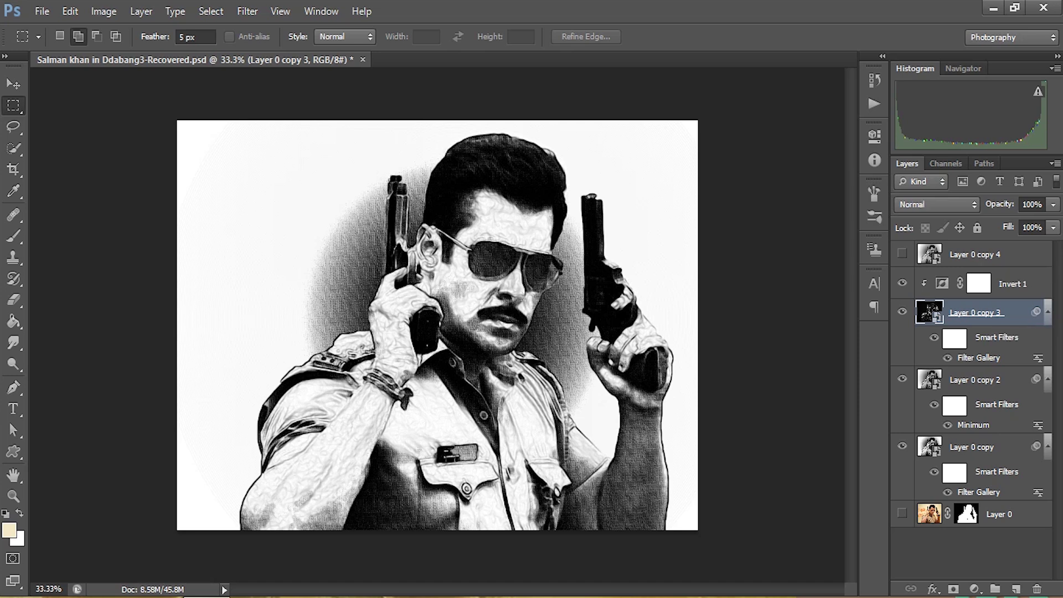
Step: Make Layer 0 copy 4 visible and open the Filter Gallery's Sketch filters on it with the preview at 33.3%
{"action": "left_click", "coordinate": [974, 255]}
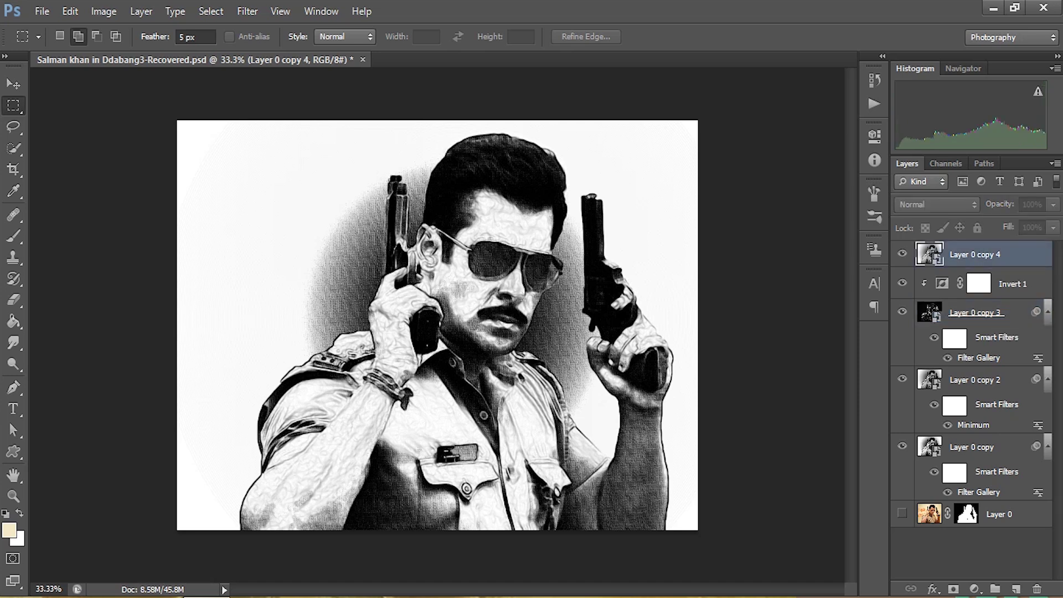
{"action": "left_click", "coordinate": [901, 253]}
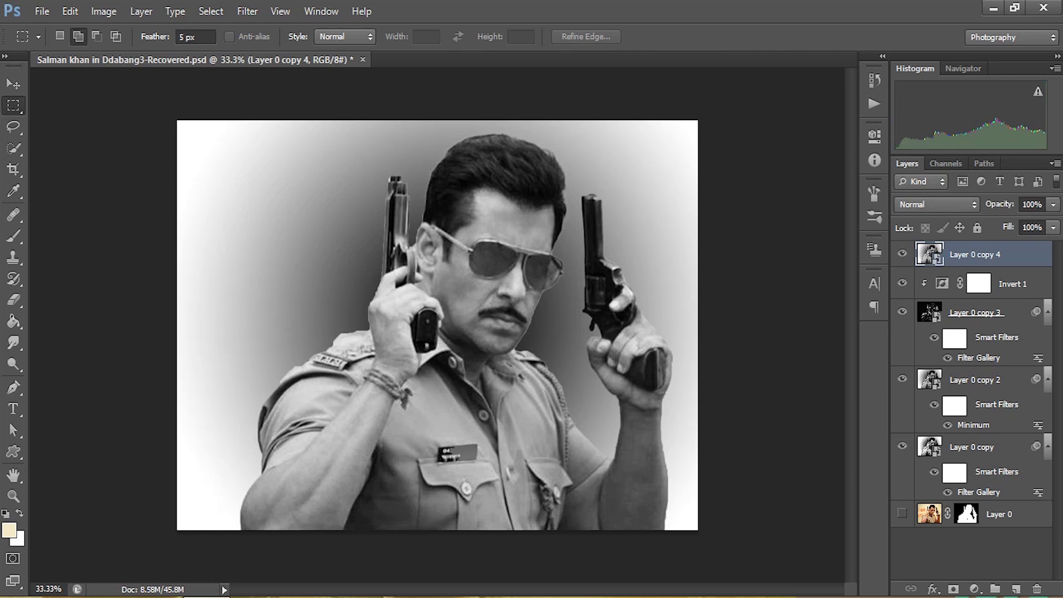
{"action": "left_click", "coordinate": [247, 11]}
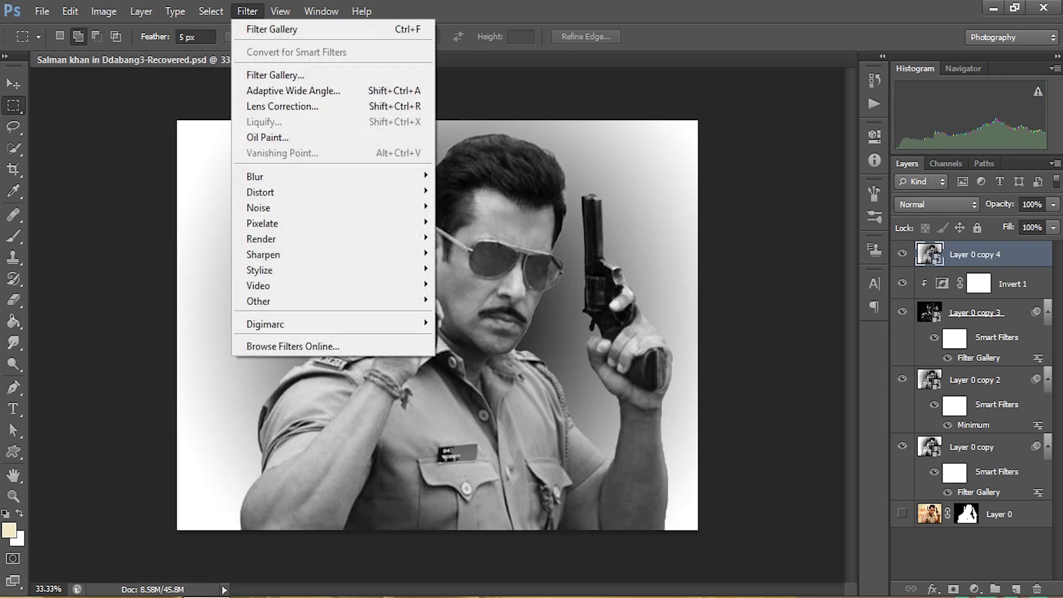
{"action": "left_click", "coordinate": [275, 75]}
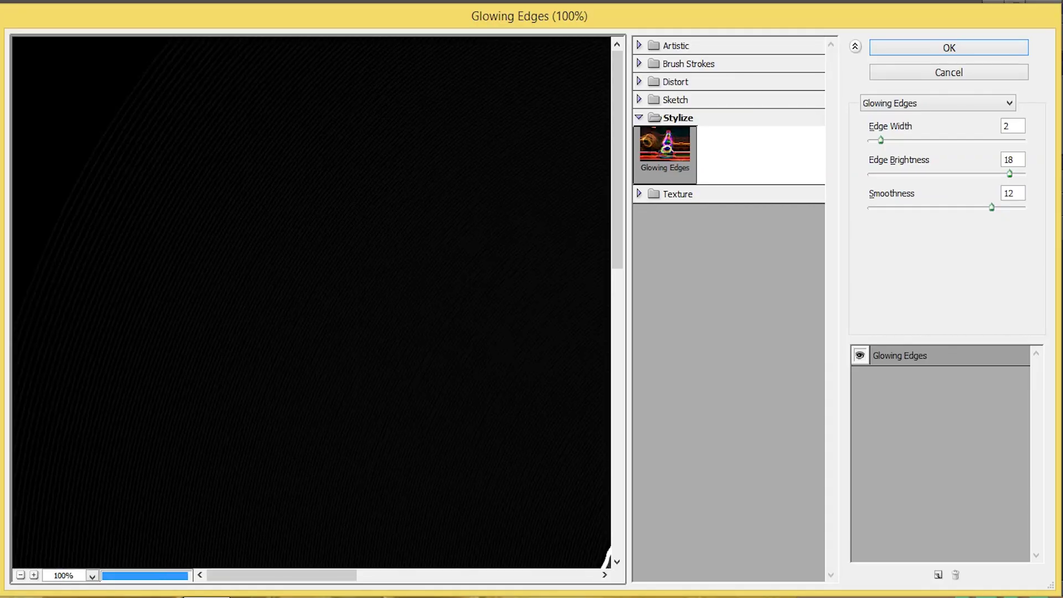
{"action": "left_click", "coordinate": [662, 100]}
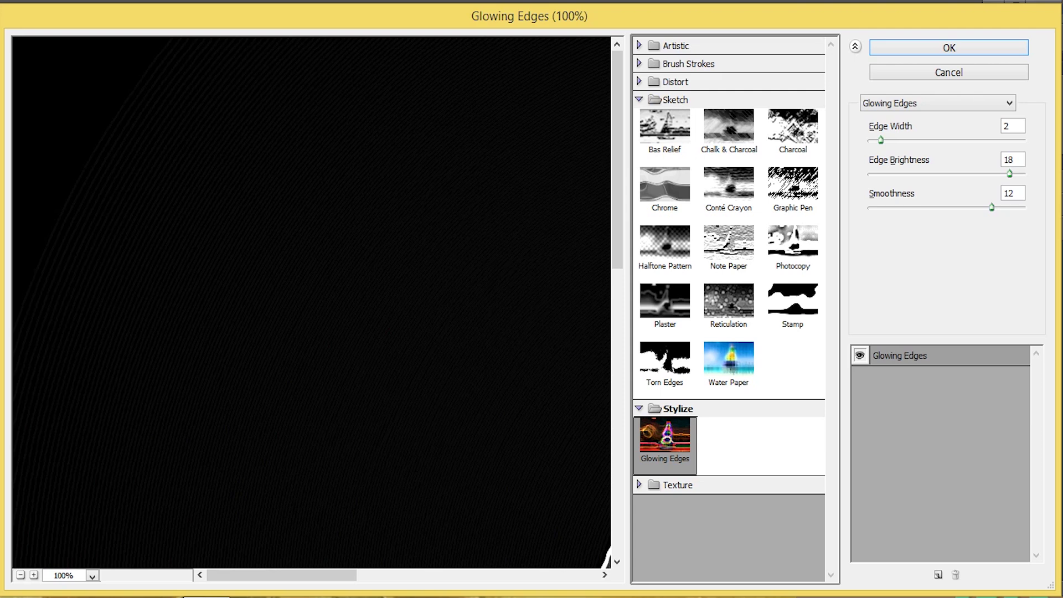
{"action": "key", "text": "ctrl+minus"}
{"action": "key", "text": "ctrl+minus"}
{"action": "key", "text": "ctrl+minus"}
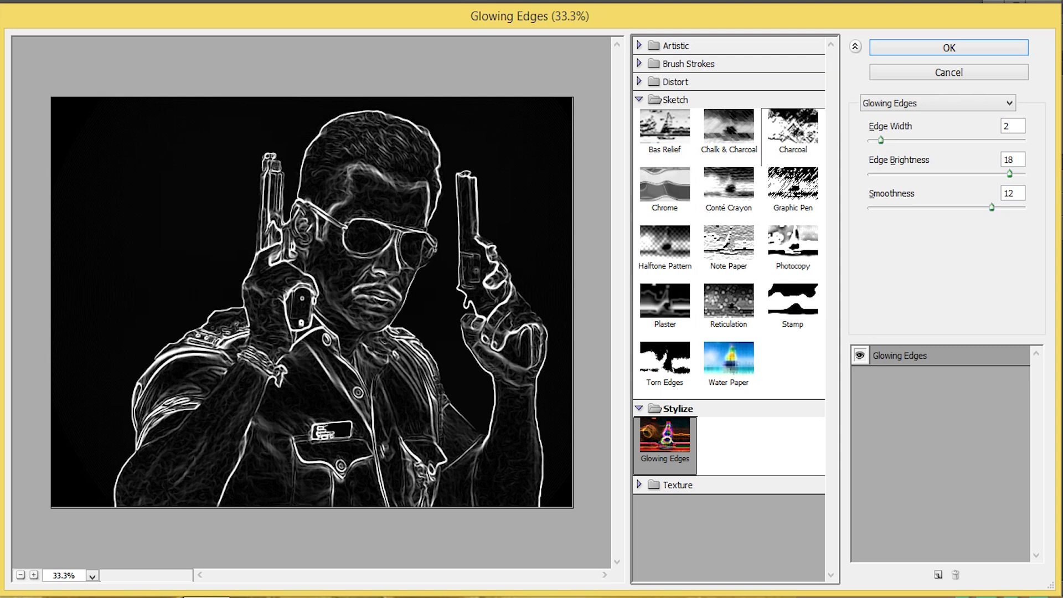
Step: Choose the Charcoal sketch filter with Charcoal Thickness 1, Detail 5 and Light/Dark Balance 50, previewed at 33.3%
{"action": "left_click", "coordinate": [792, 133]}
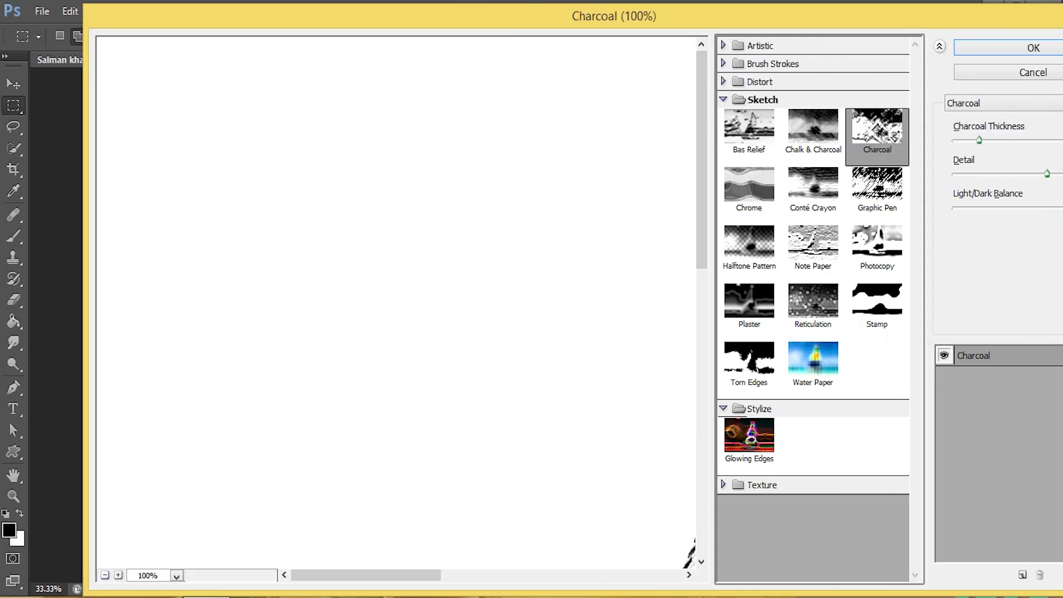
{"action": "key", "text": "ctrl+minus"}
{"action": "key", "text": "ctrl+minus"}
{"action": "key", "text": "ctrl+minus"}
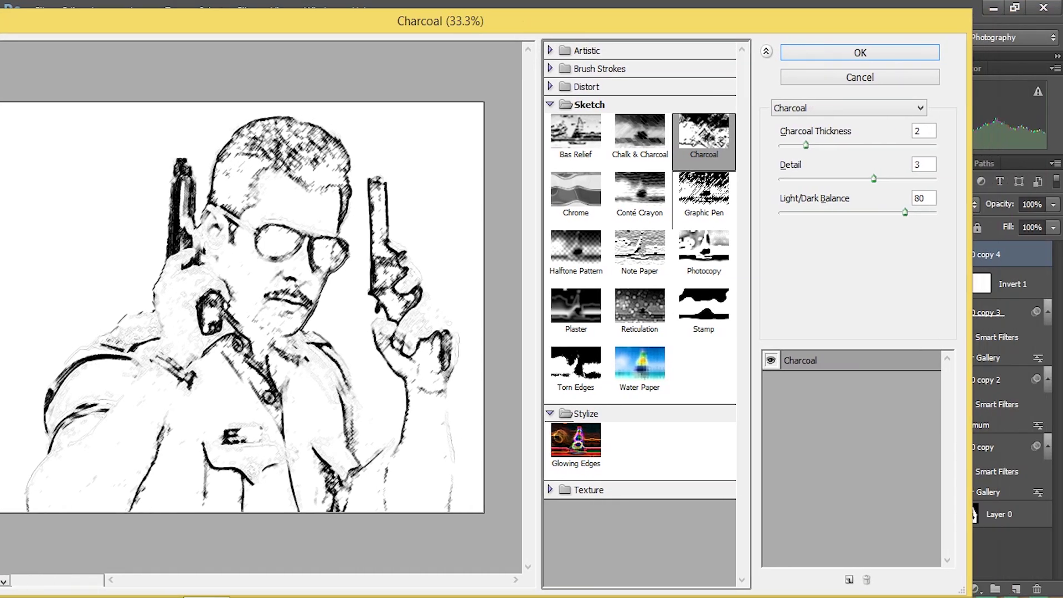
{"action": "double_click", "coordinate": [919, 131]}
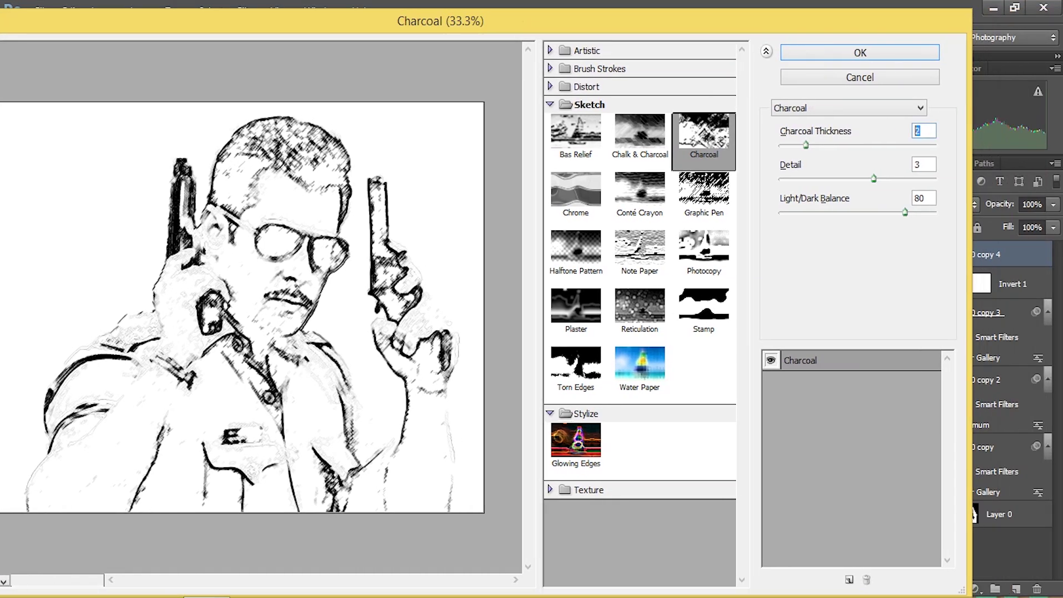
{"action": "type", "text": "1"}
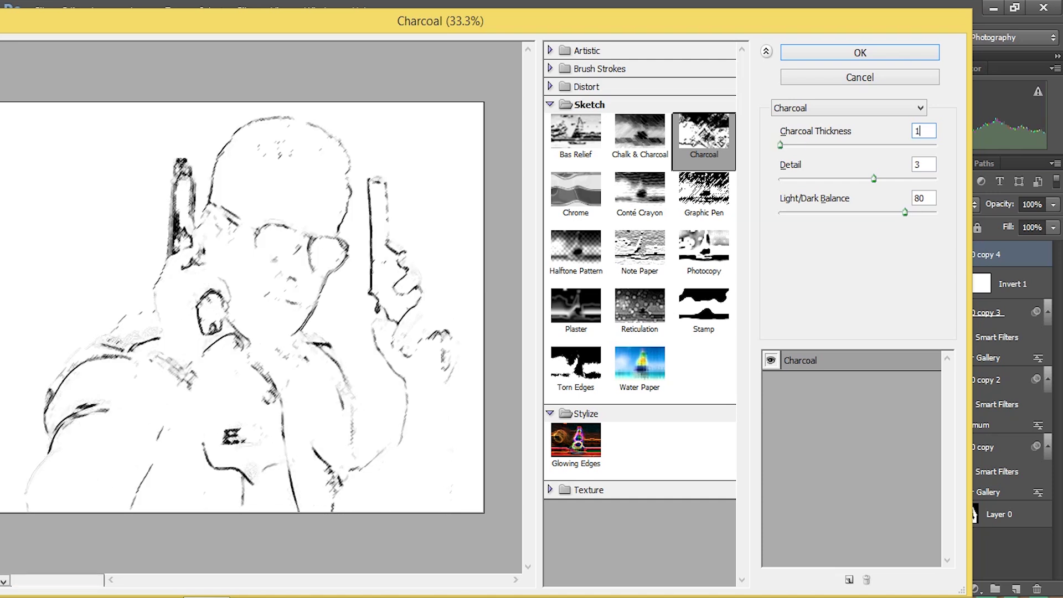
{"action": "key", "text": "Tab"}
{"action": "type", "text": "5"}
{"action": "key", "text": "Tab"}
{"action": "type", "text": "50"}
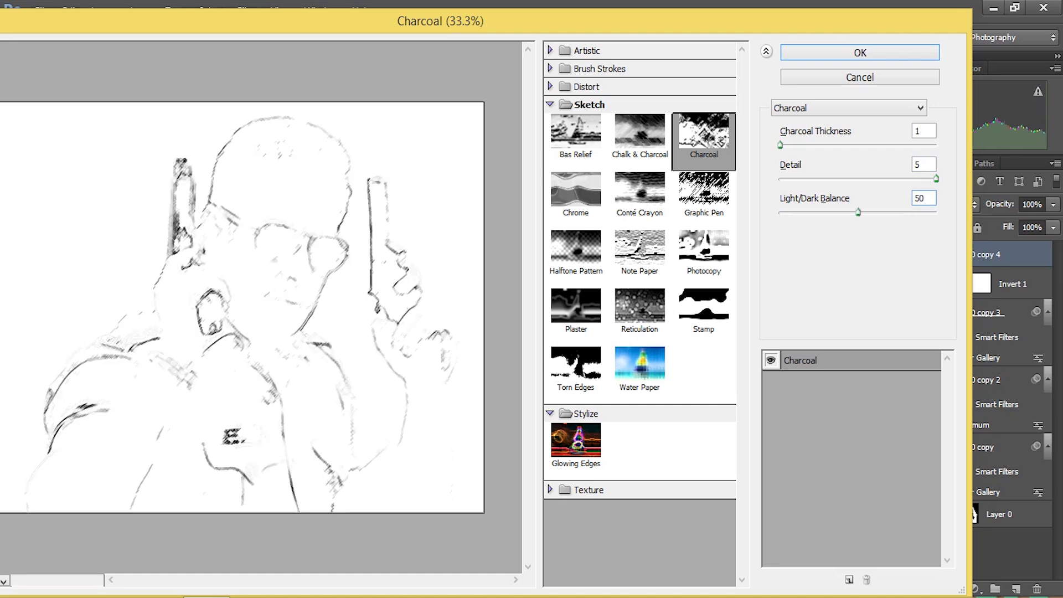
Step: Set Charcoal's Light/Dark Balance to 85 and Charcoal Thickness to 2, and apply the filter
{"action": "key", "text": "BackSpace"}
{"action": "key", "text": "BackSpace"}
{"action": "type", "text": "85"}
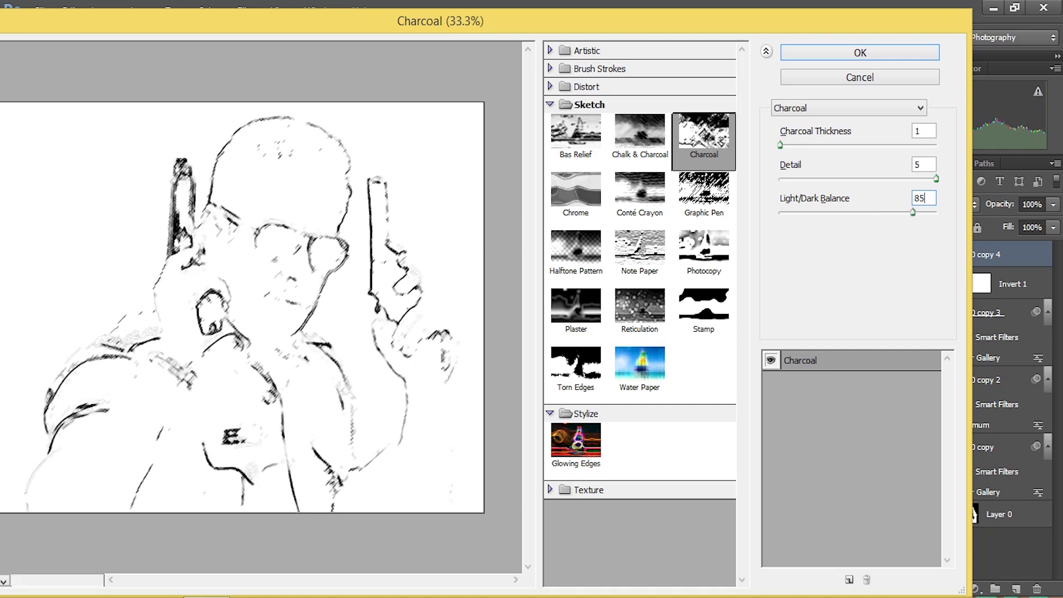
{"action": "left_click", "coordinate": [780, 145]}
{"action": "type", "text": "2"}
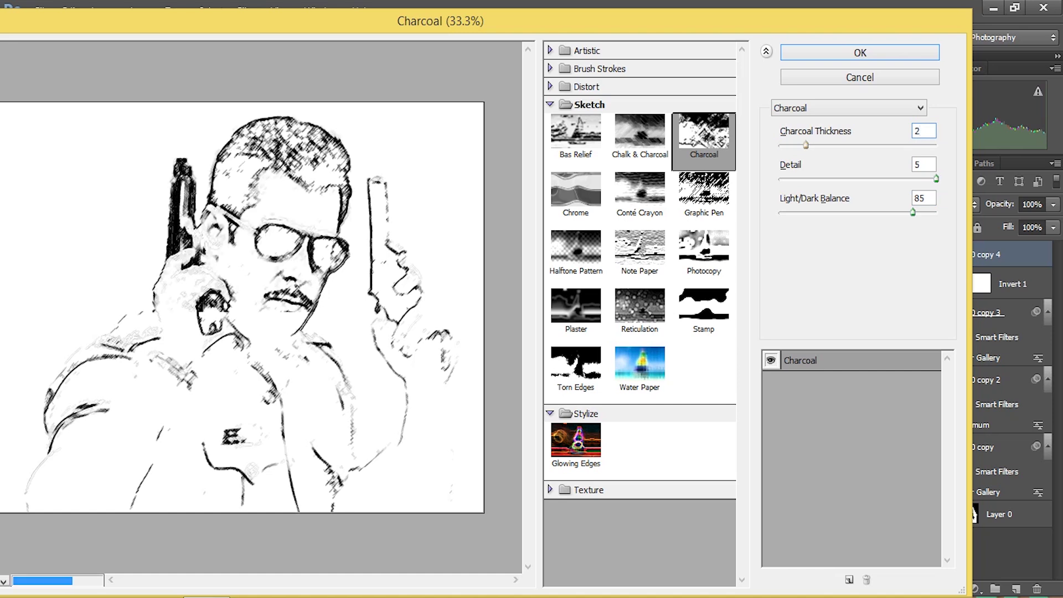
{"action": "key", "text": "Return"}
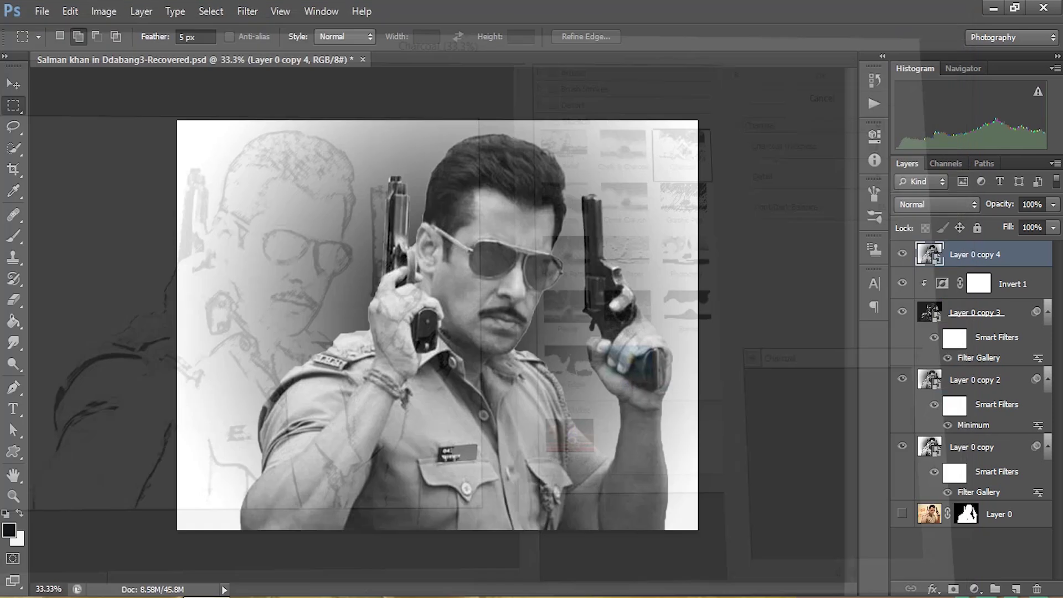
Step: Set the blend mode of Layer 0 copy 4 to Multiply
{"action": "left_click", "coordinate": [935, 205]}
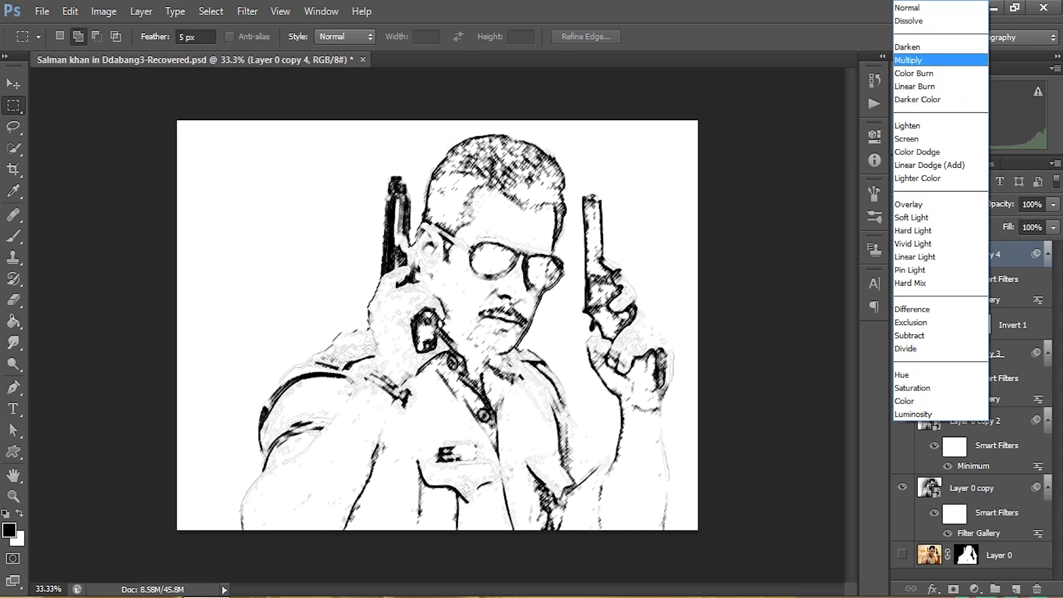
{"action": "left_click", "coordinate": [908, 60]}
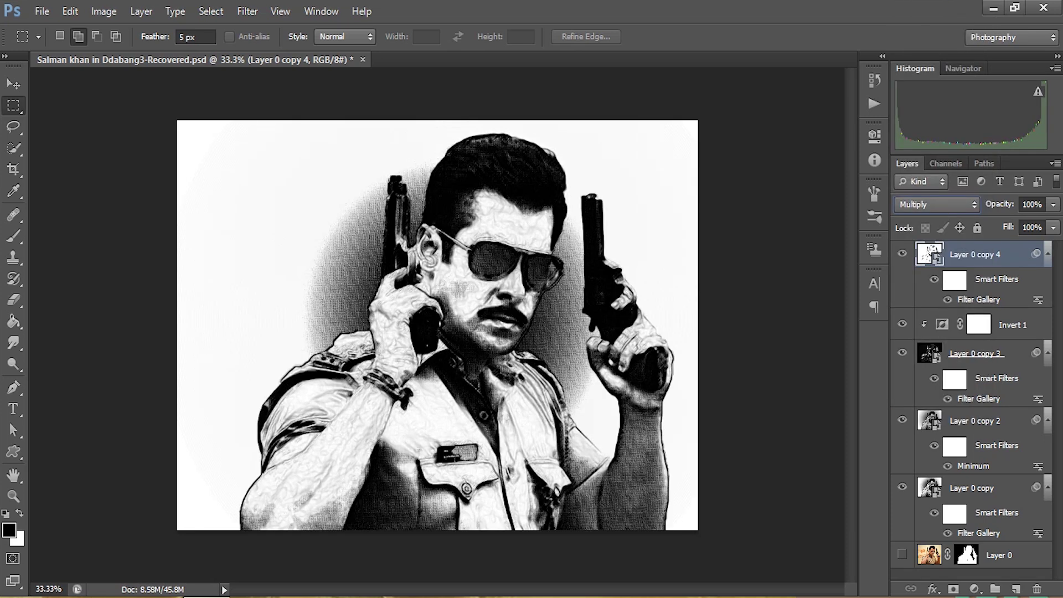
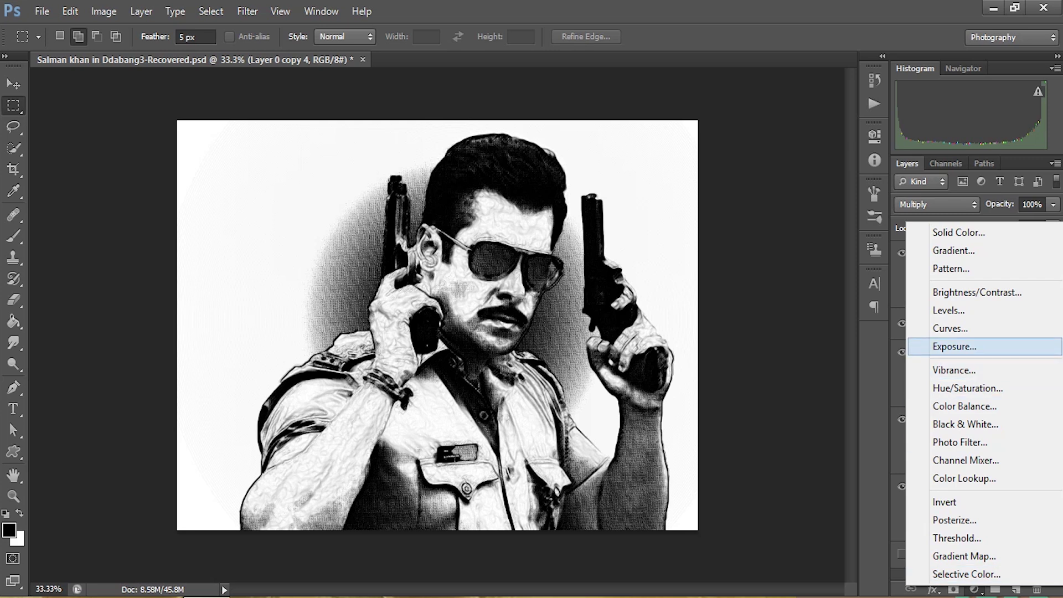
Step: Add a Levels adjustment layer on top, trying Auto and the Midtones Brighter preset, and set midtones to 1.34 and the white point to 228
{"action": "left_click", "coordinate": [948, 310]}
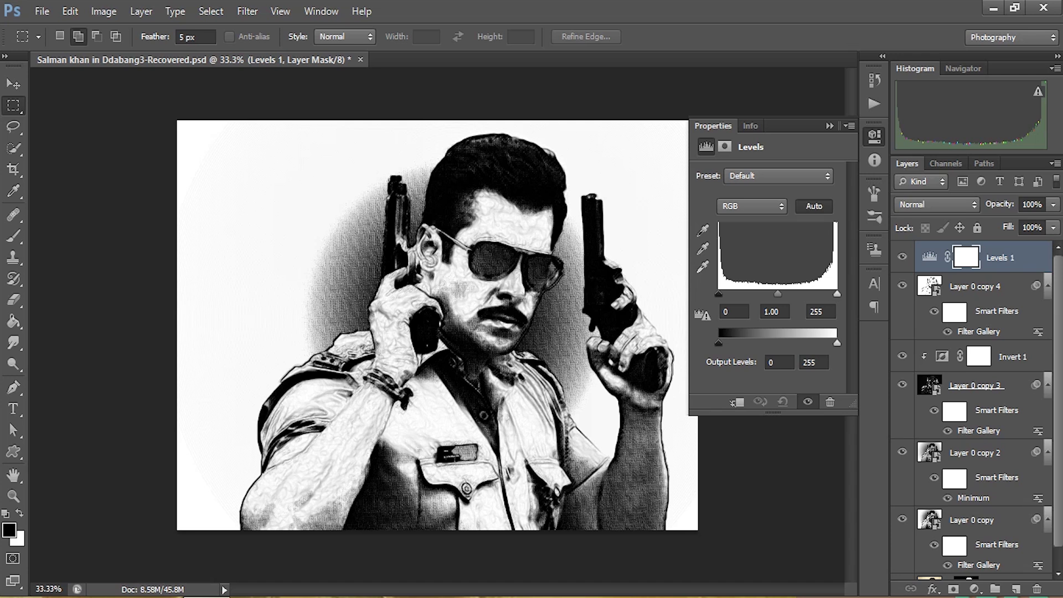
{"action": "left_click", "coordinate": [814, 205]}
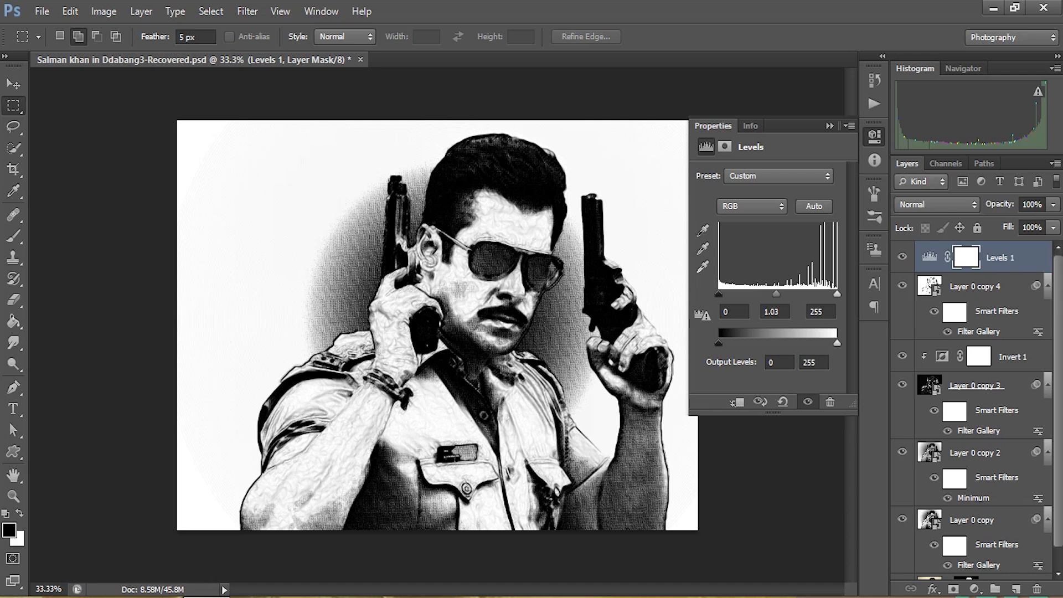
{"action": "left_click", "coordinate": [778, 176]}
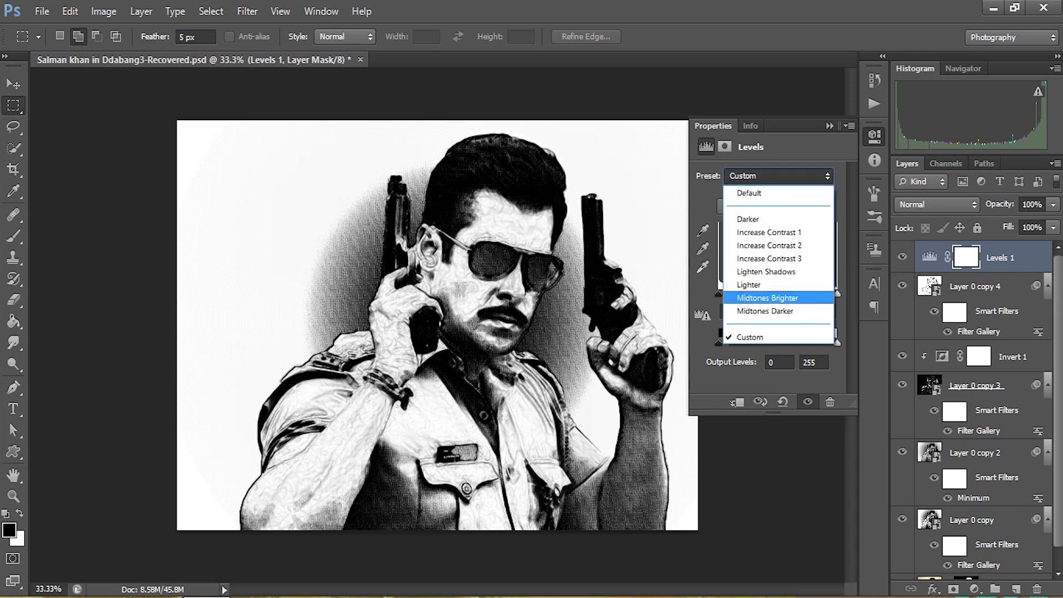
{"action": "left_click", "coordinate": [767, 298]}
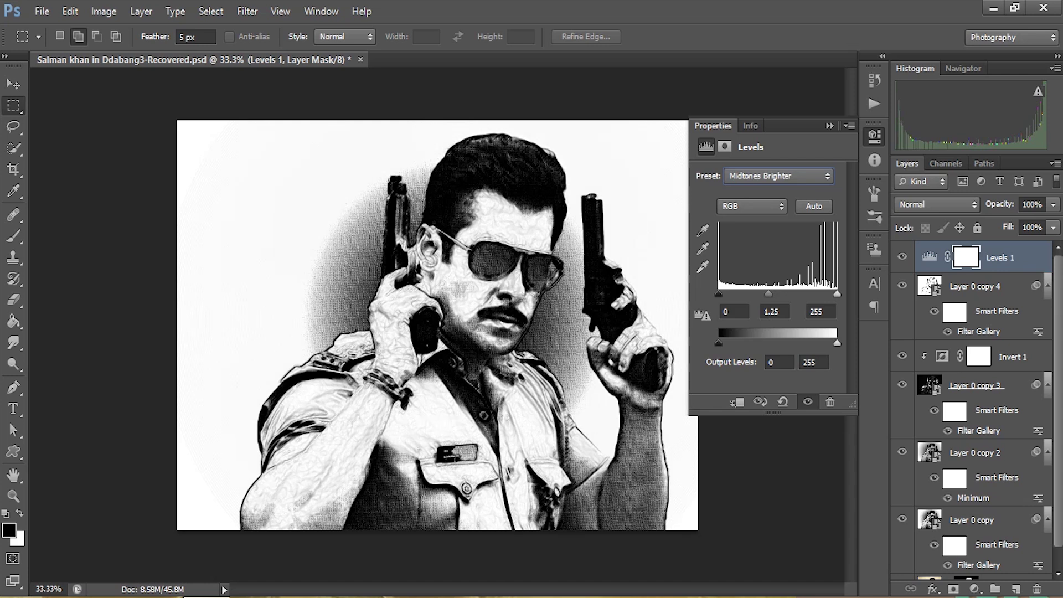
{"action": "left_click_drag", "start_coordinate": [769, 294], "coordinate": [756, 293]}
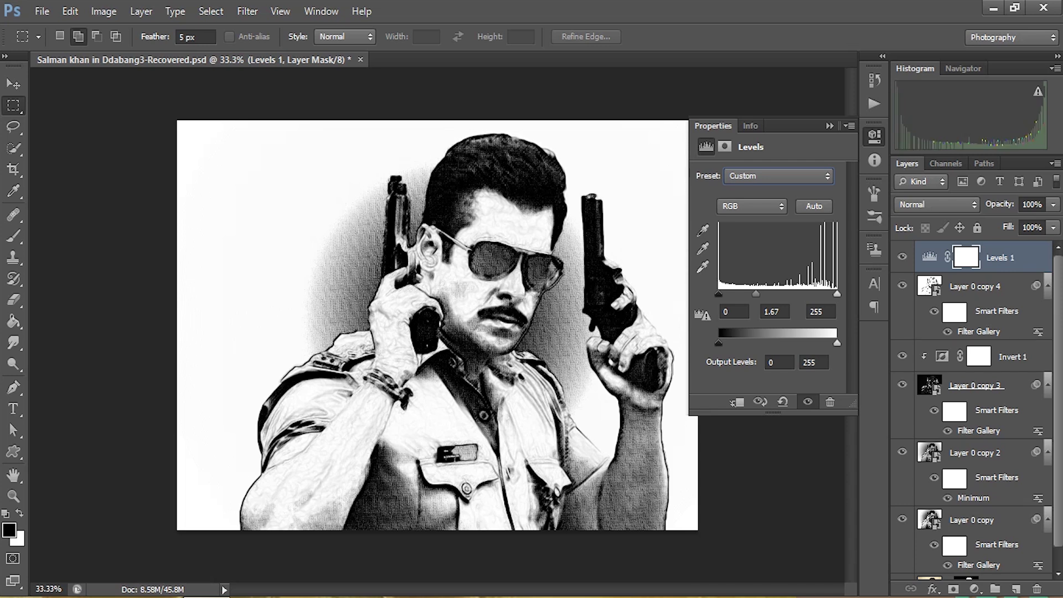
{"action": "left_click_drag", "start_coordinate": [837, 294], "coordinate": [824, 294]}
{"action": "mouse_move", "coordinate": [751, 294]}
{"action": "left_mouse_down"}
{"action": "mouse_move", "coordinate": [799, 293]}
{"action": "mouse_move", "coordinate": [761, 293]}
{"action": "left_mouse_up"}
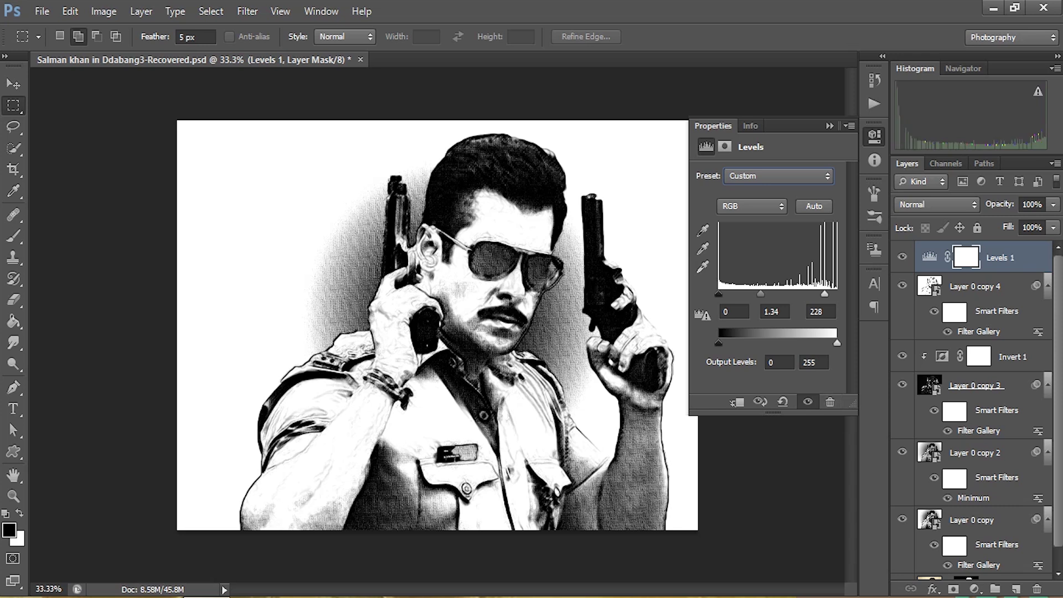
{"action": "left_click", "coordinate": [829, 125]}
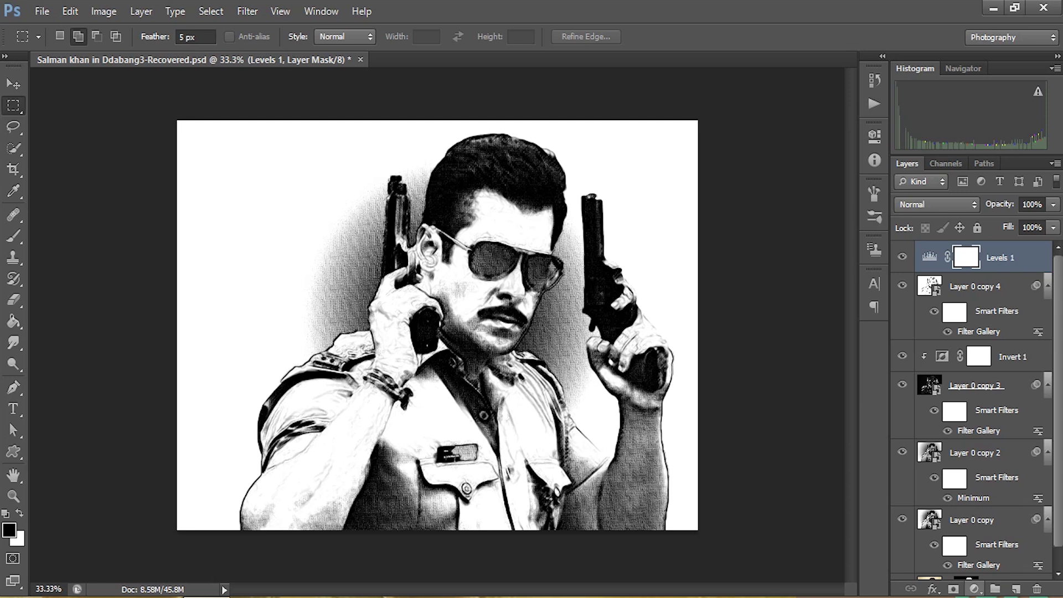
Step: Add a Curves adjustment layer above Levels 1, try the Linear Contrast (RGB) preset and switch it to Lighter (RGB)
{"action": "left_click", "coordinate": [974, 588]}
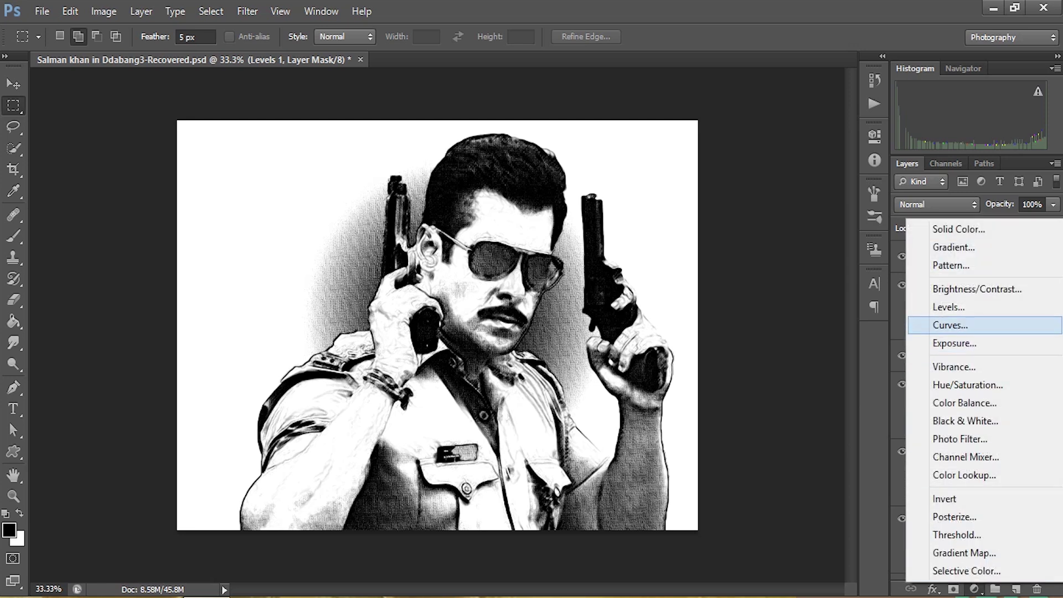
{"action": "left_click", "coordinate": [948, 307]}
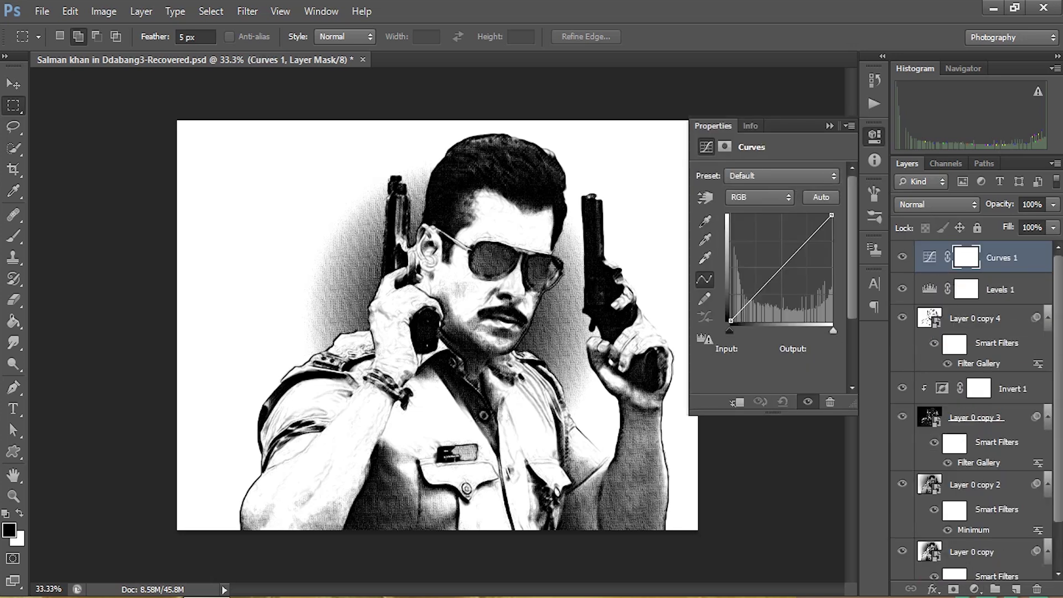
{"action": "left_click", "coordinate": [781, 176]}
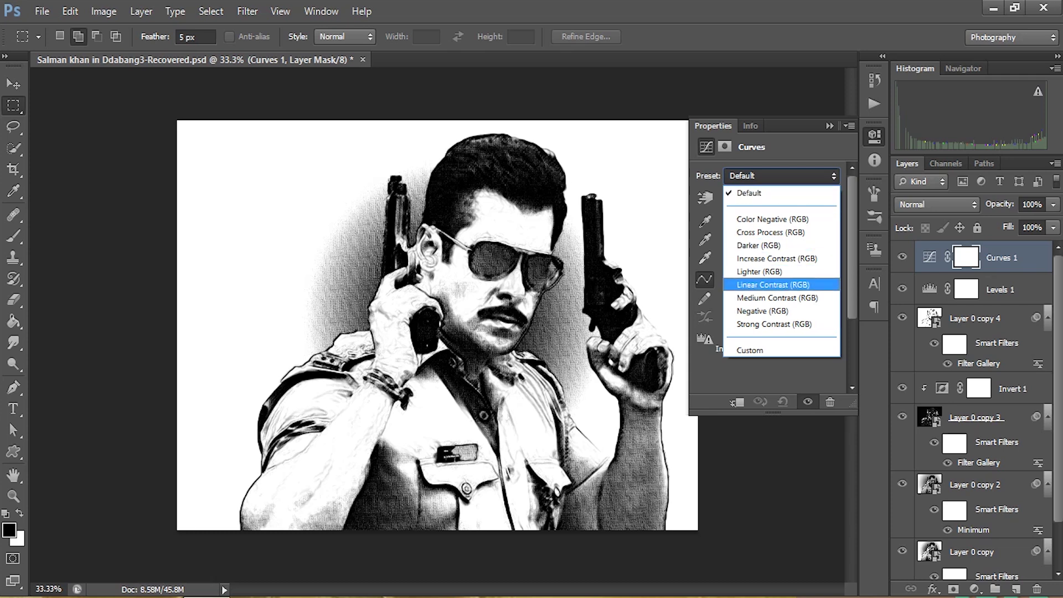
{"action": "left_click", "coordinate": [773, 284]}
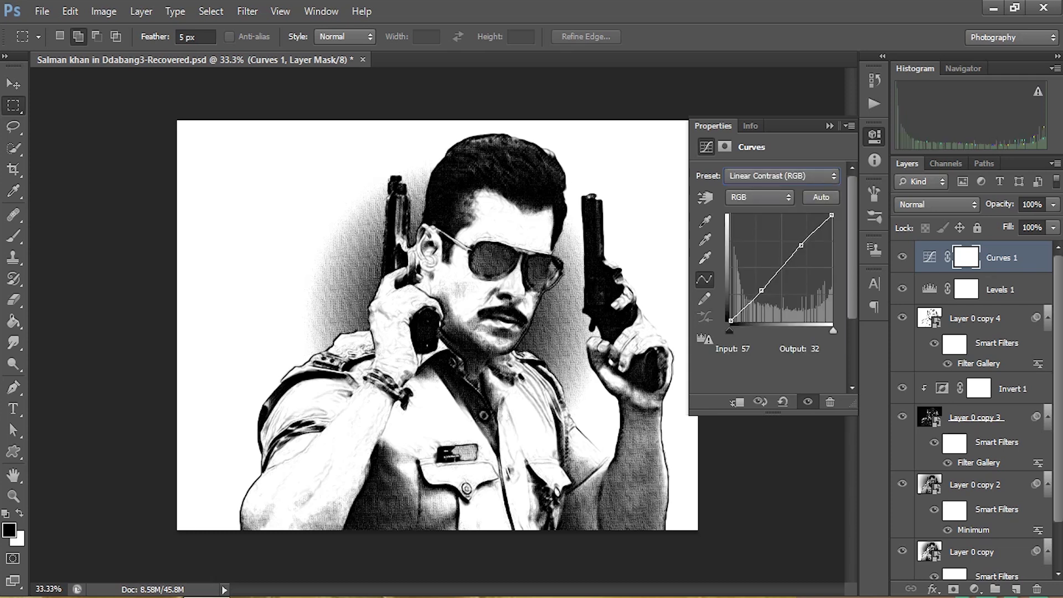
{"action": "left_click", "coordinate": [781, 176]}
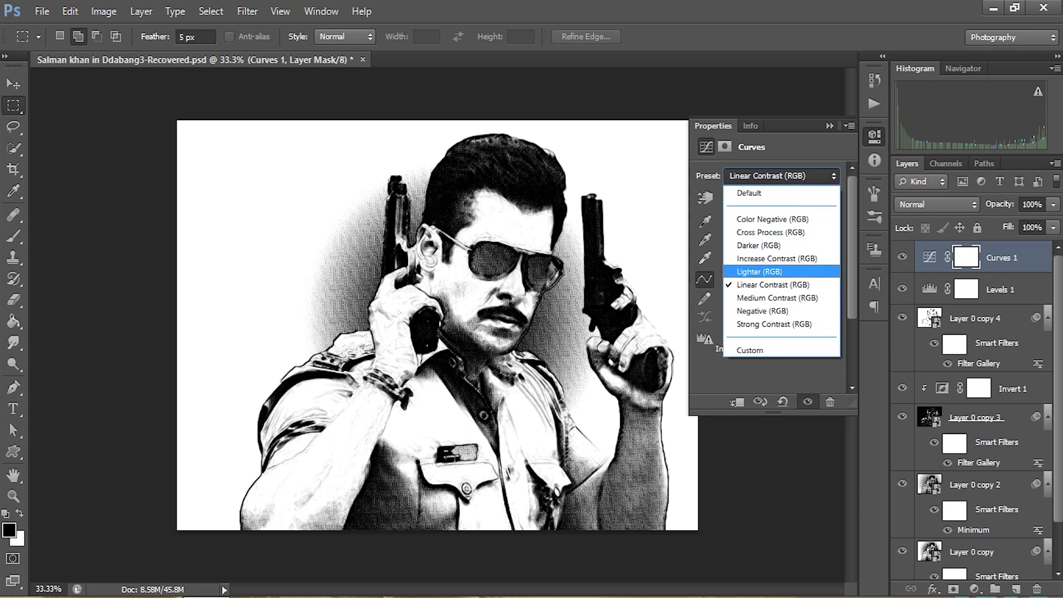
{"action": "left_click", "coordinate": [759, 271]}
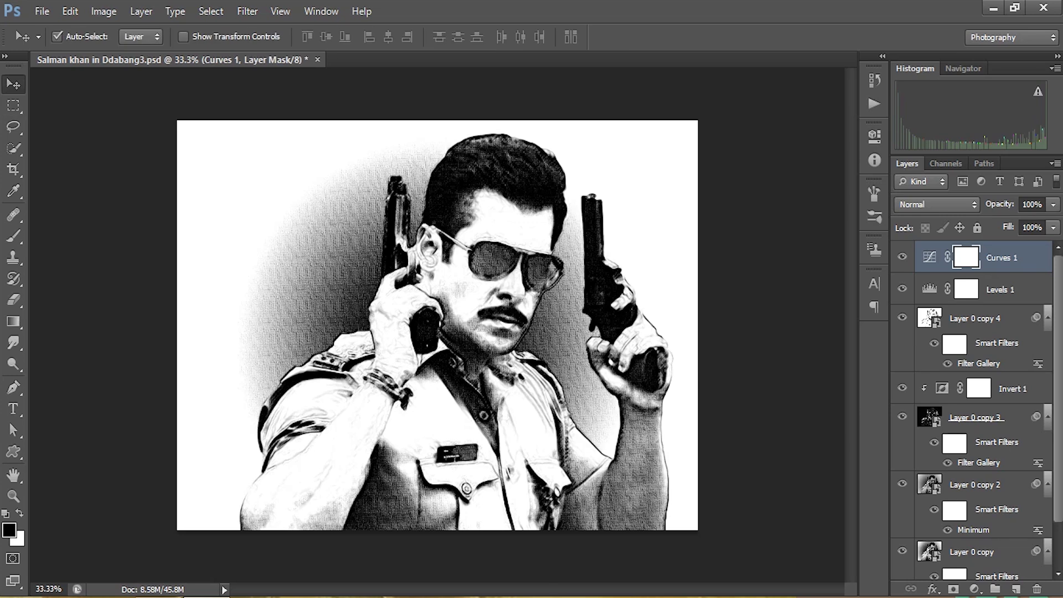
Step: Hide and show the Curves 1 and Levels 1 layers to compare the image with and without them
{"action": "left_click", "coordinate": [902, 257]}
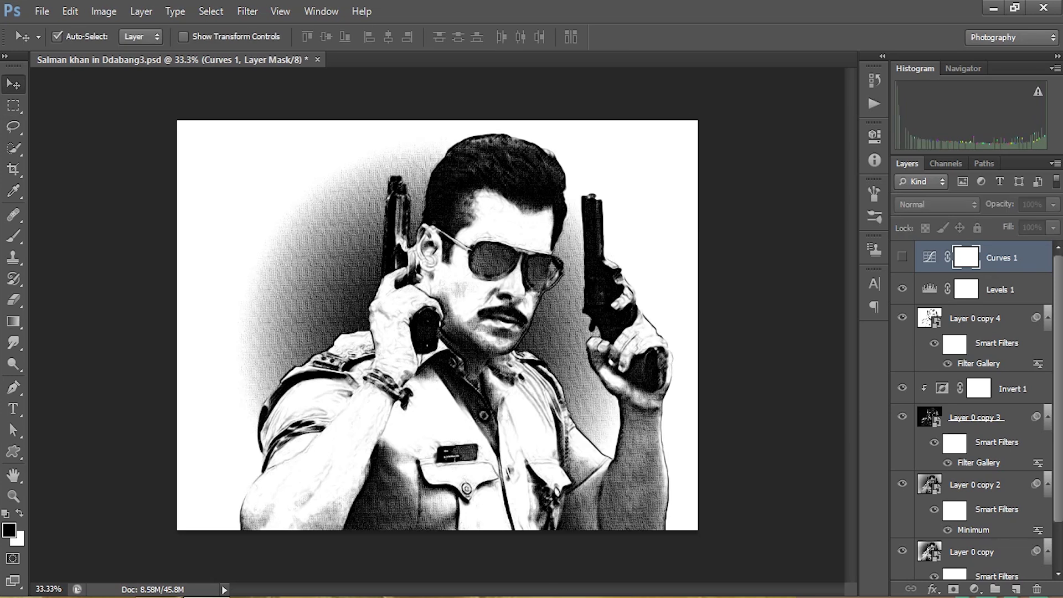
{"action": "left_click", "coordinate": [903, 288]}
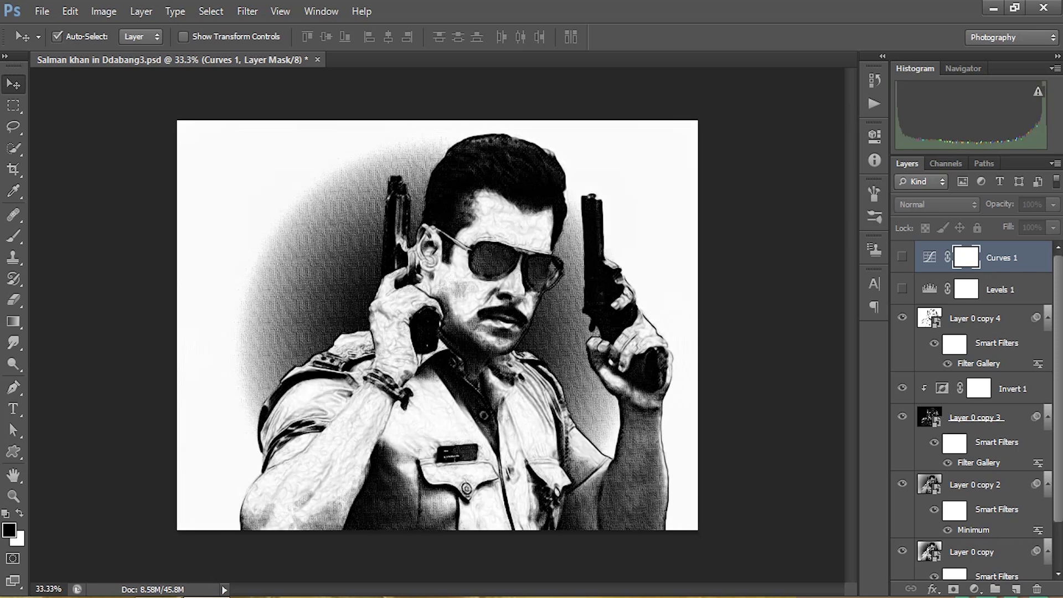
{"action": "left_click", "coordinate": [902, 288]}
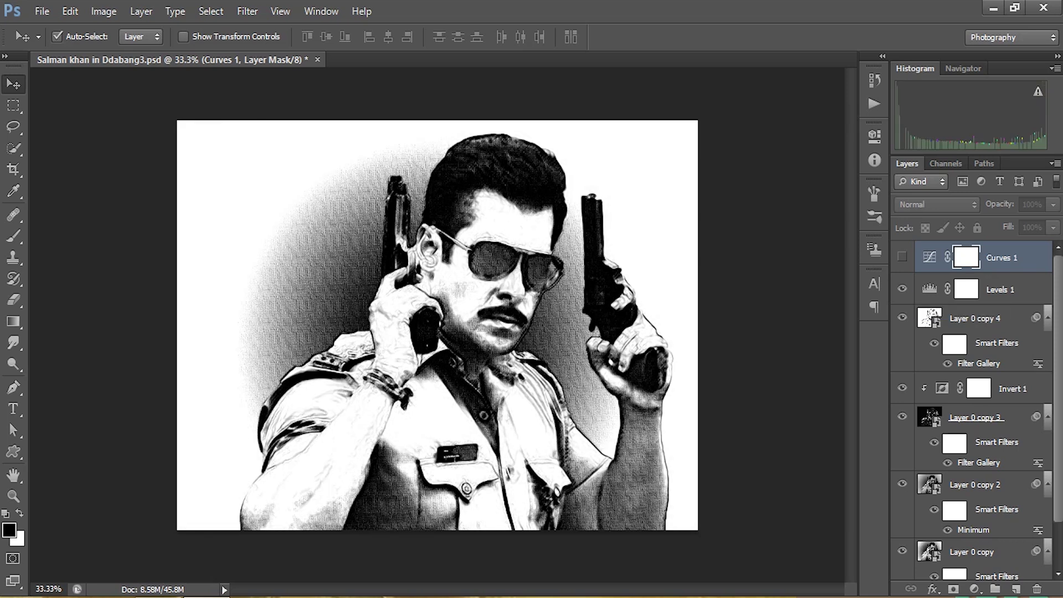
{"action": "left_click", "coordinate": [902, 256]}
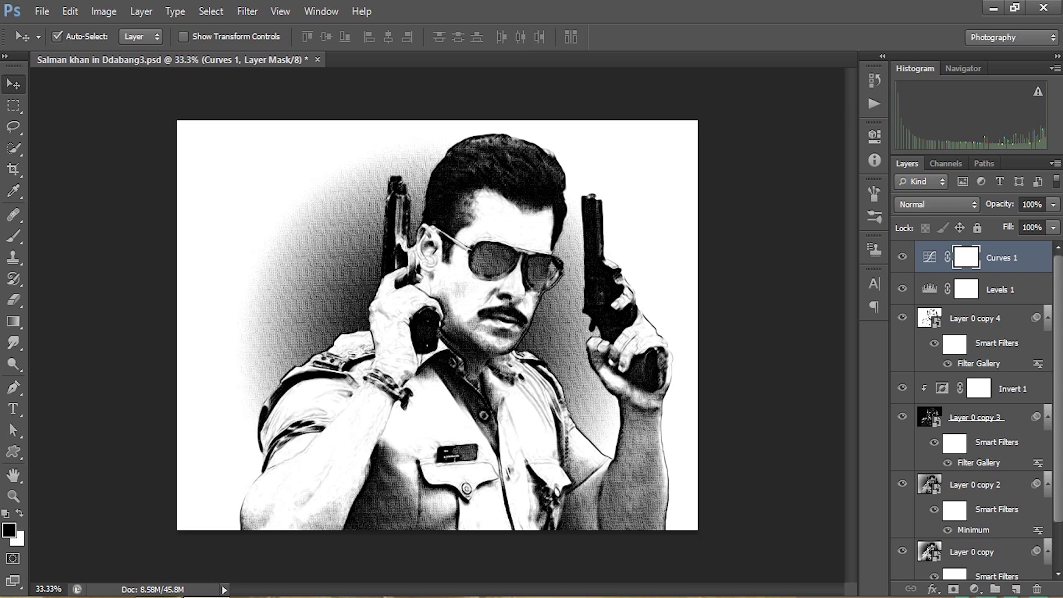
Step: Open the contents of the Layer 0 copy smart object for editing
{"action": "scroll", "coordinate": [974, 410], "scroll_direction": "down", "scroll_amount": 1}
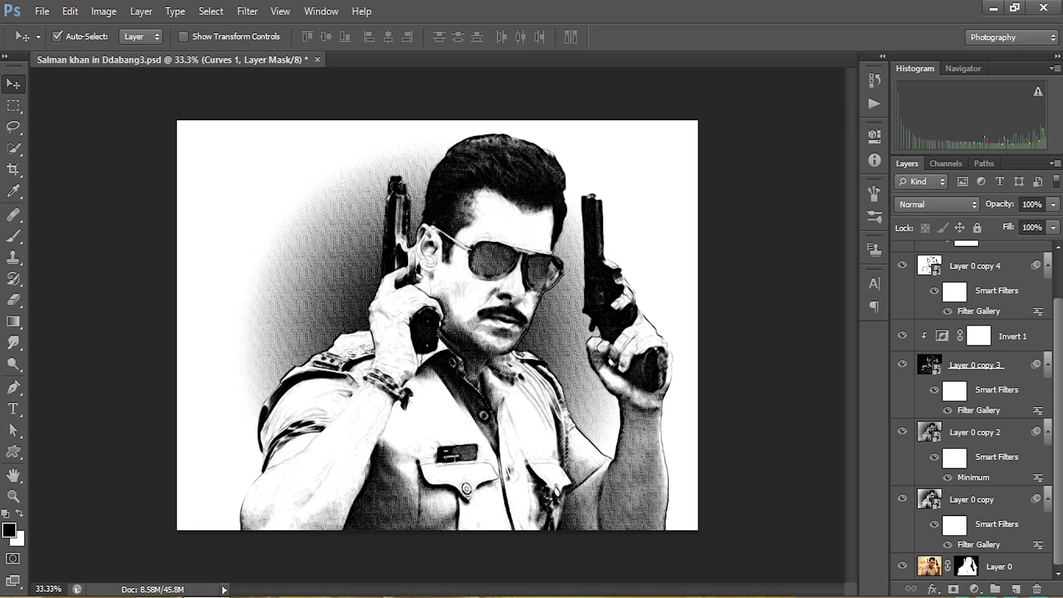
{"action": "left_click", "coordinate": [972, 499]}
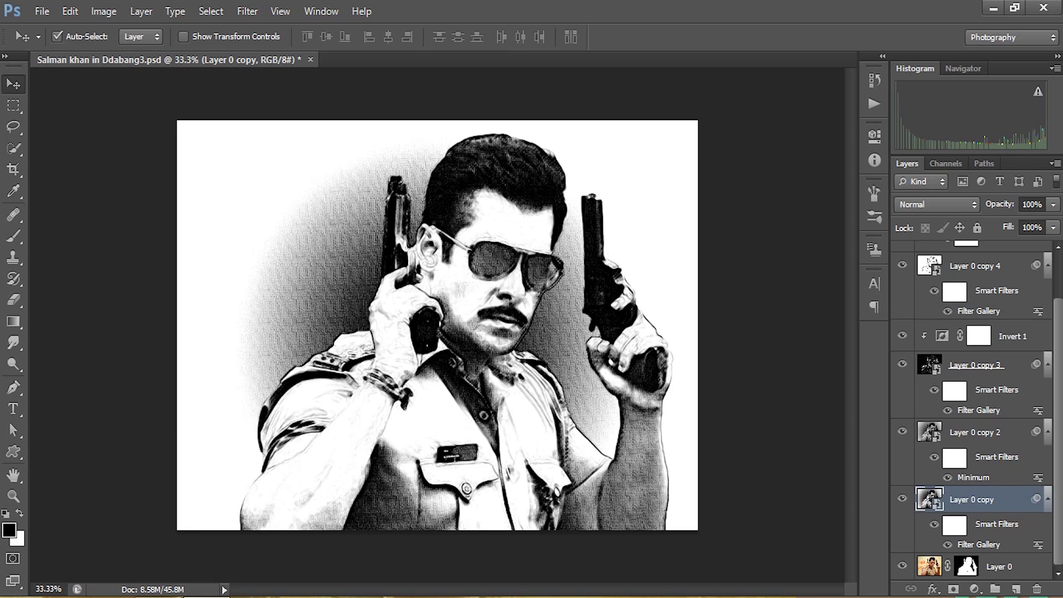
{"action": "double_click", "coordinate": [972, 500]}
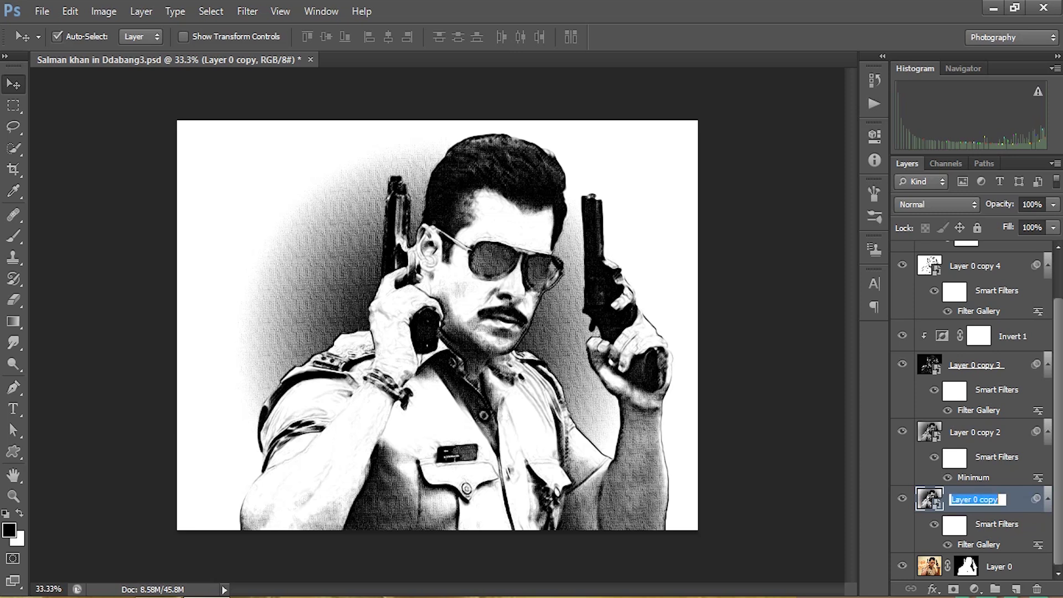
{"action": "double_click", "coordinate": [929, 499]}
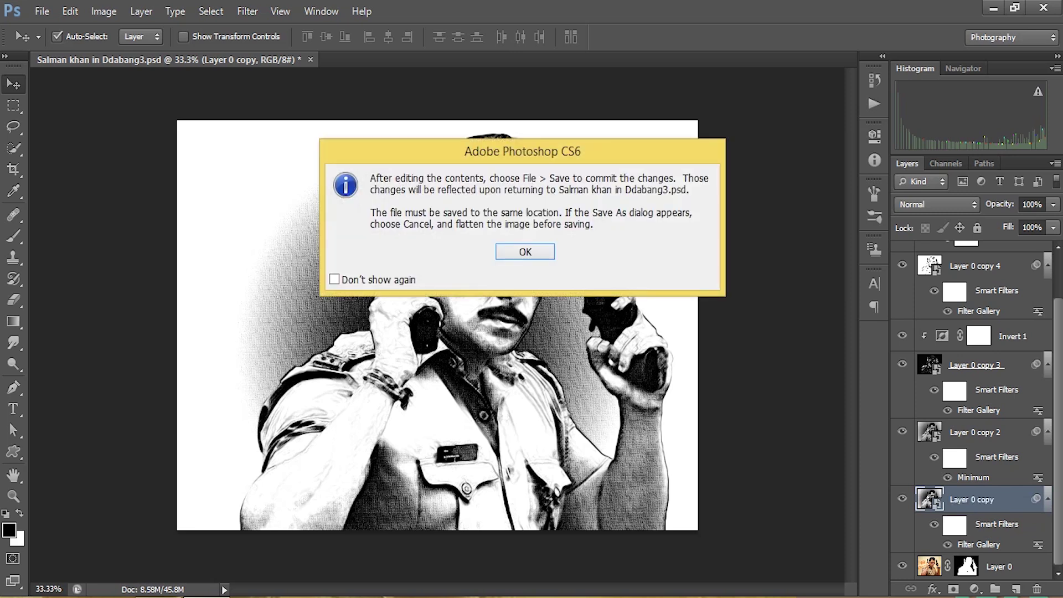
{"action": "key", "text": "Return"}
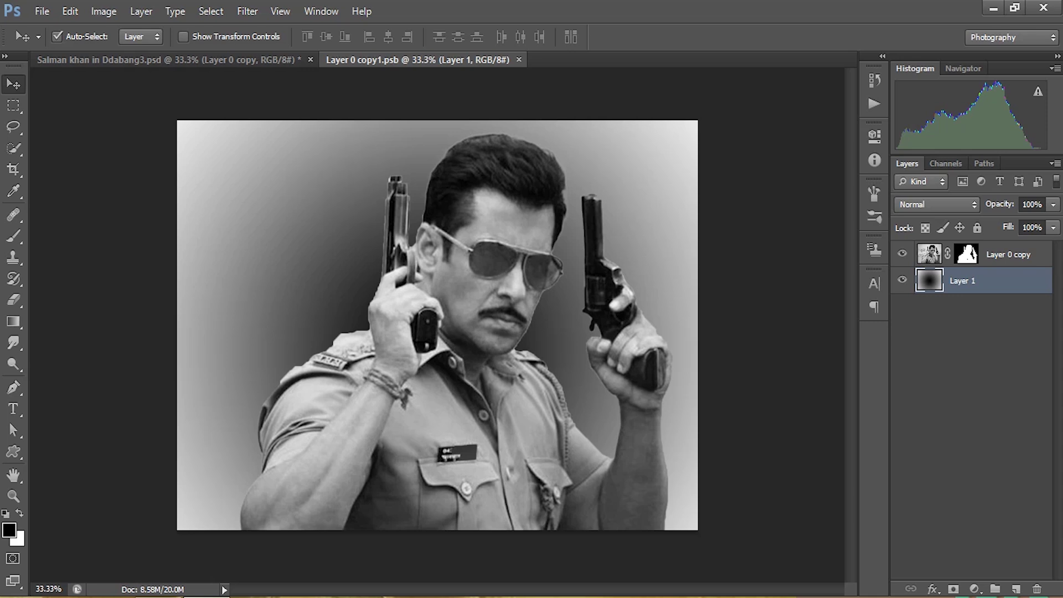
Step: Redraw the radial black-to-white gradient on Layer 1 with a wider spread from behind the man toward the lower-right corner
{"action": "left_click", "coordinate": [14, 321]}
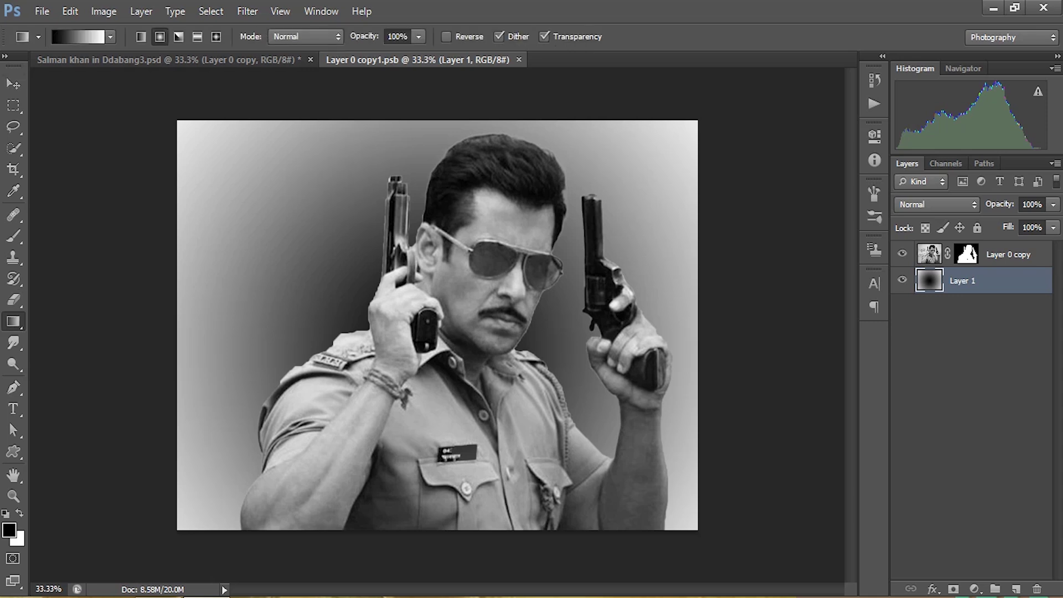
{"action": "left_click_drag", "start_coordinate": [362, 314], "coordinate": [687, 509]}
{"action": "left_click_drag", "start_coordinate": [639, 465], "coordinate": [758, 580]}
{"action": "key", "text": "v"}
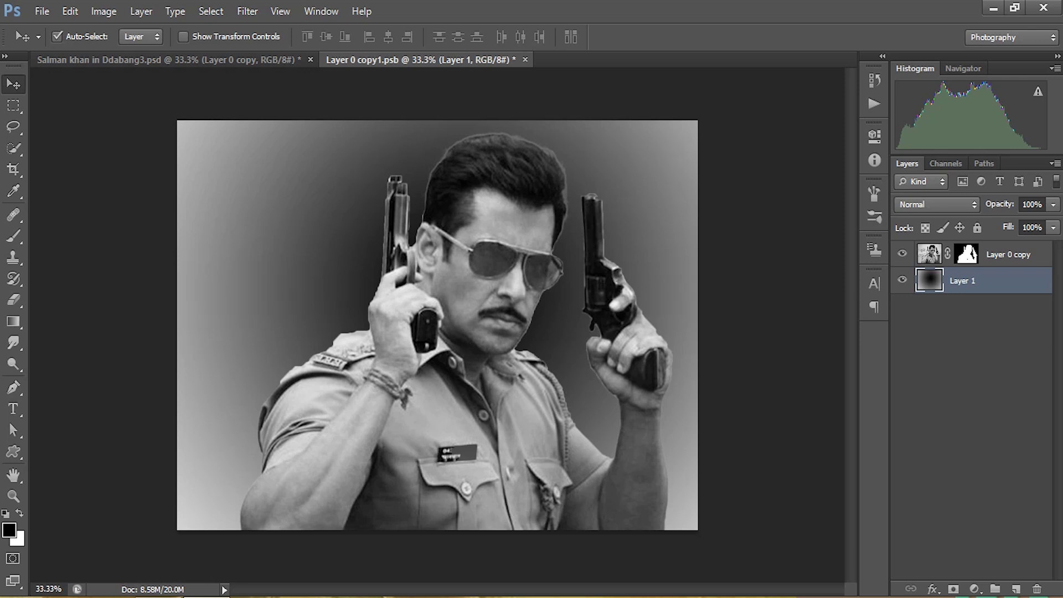
Step: Add a new layer above Layer 1 and set up the 70 px Flat Angle bristle brush with 100% opacity
{"action": "left_click", "coordinate": [1016, 588]}
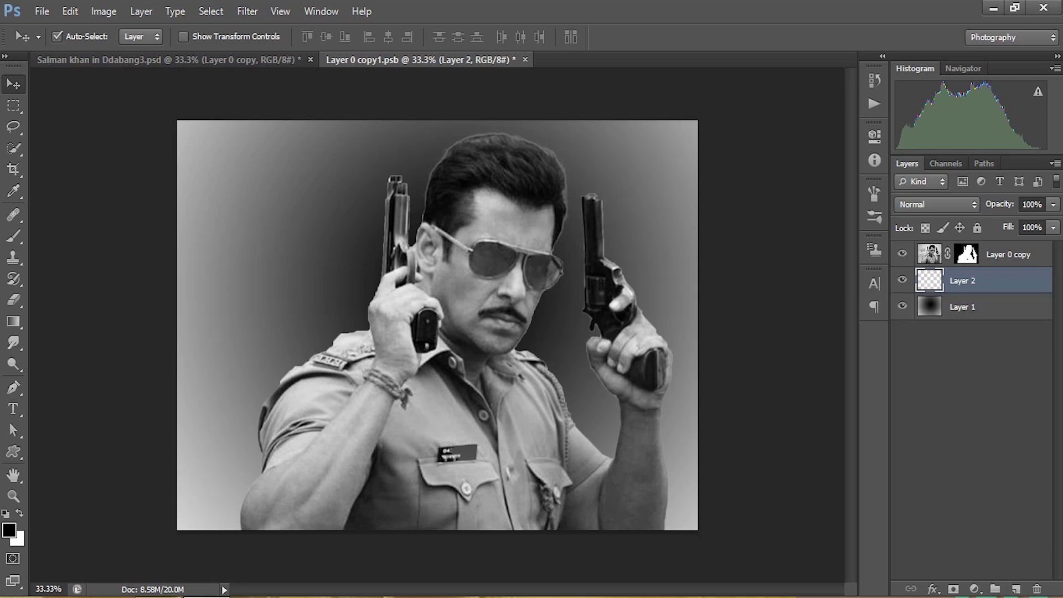
{"action": "left_click", "coordinate": [13, 236]}
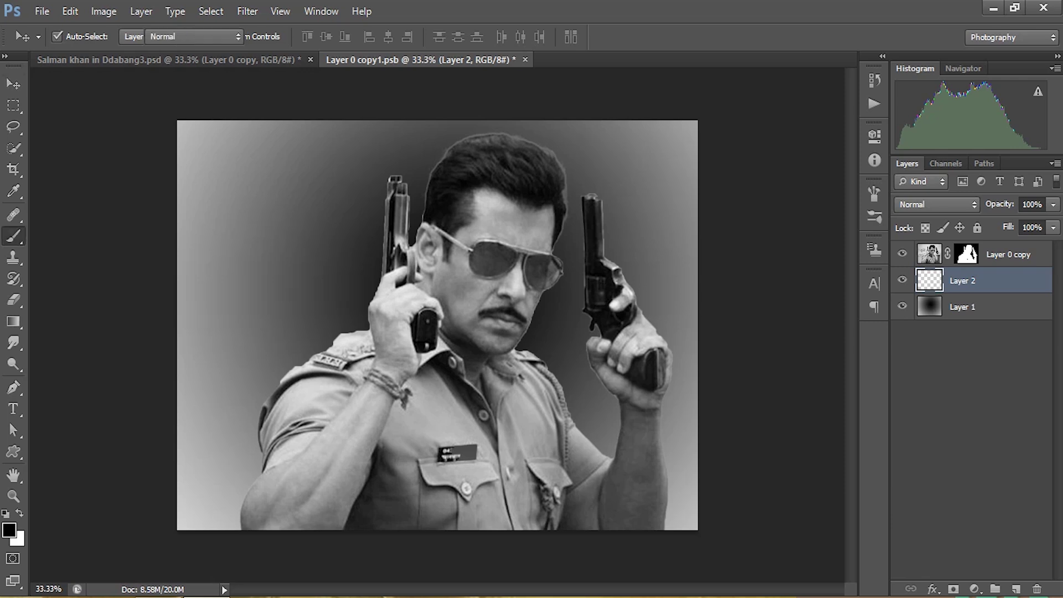
{"action": "left_click", "coordinate": [77, 37]}
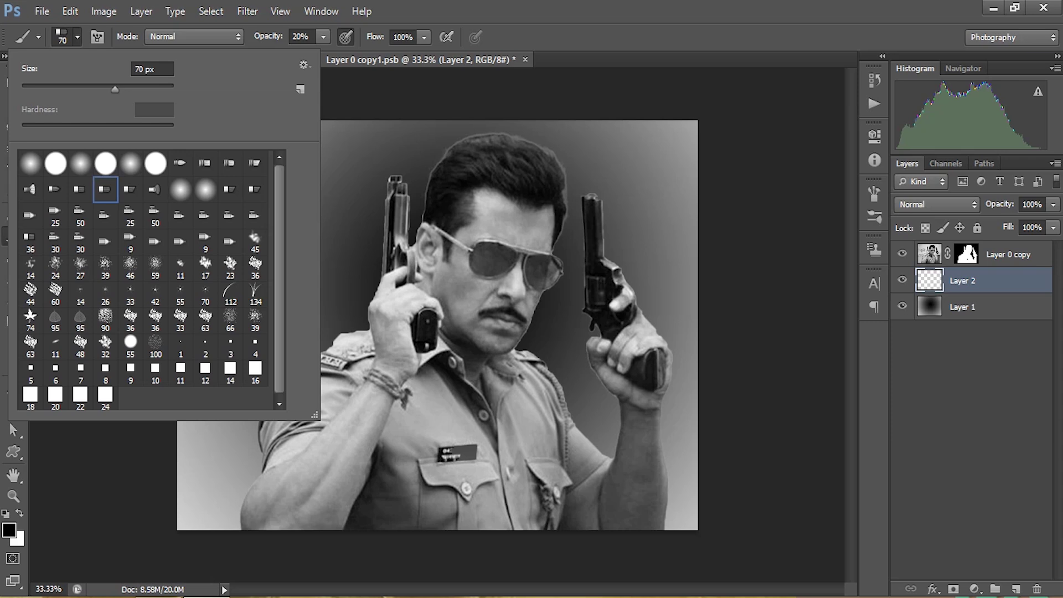
{"action": "left_click", "coordinate": [77, 37]}
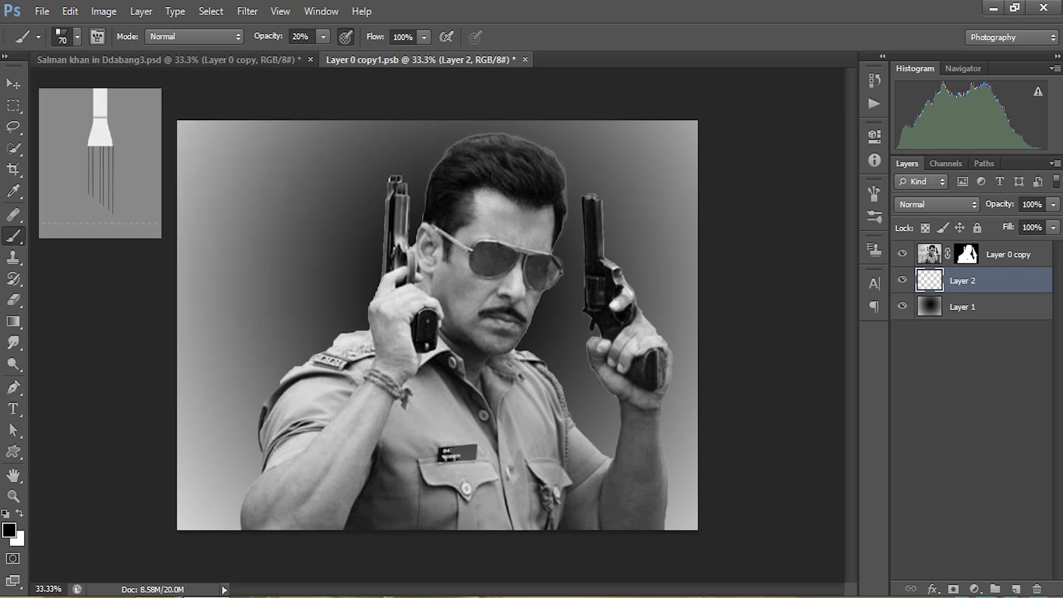
{"action": "key", "text": "F5"}
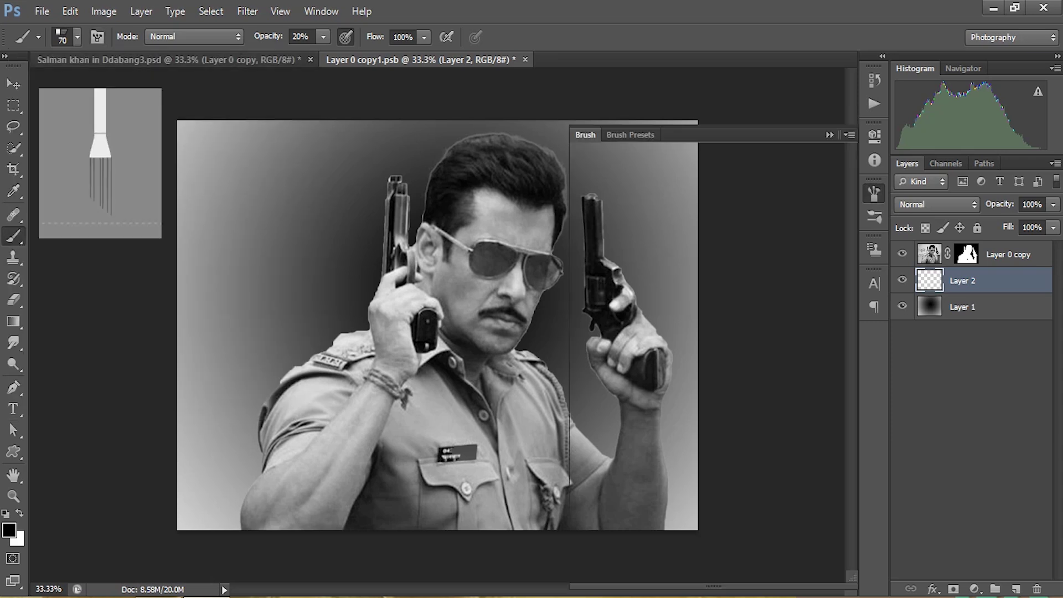
{"action": "mouse_move", "coordinate": [689, 485]}
{"action": "left_mouse_down"}
{"action": "mouse_move", "coordinate": [712, 485]}
{"action": "mouse_move", "coordinate": [700, 485]}
{"action": "left_mouse_up"}
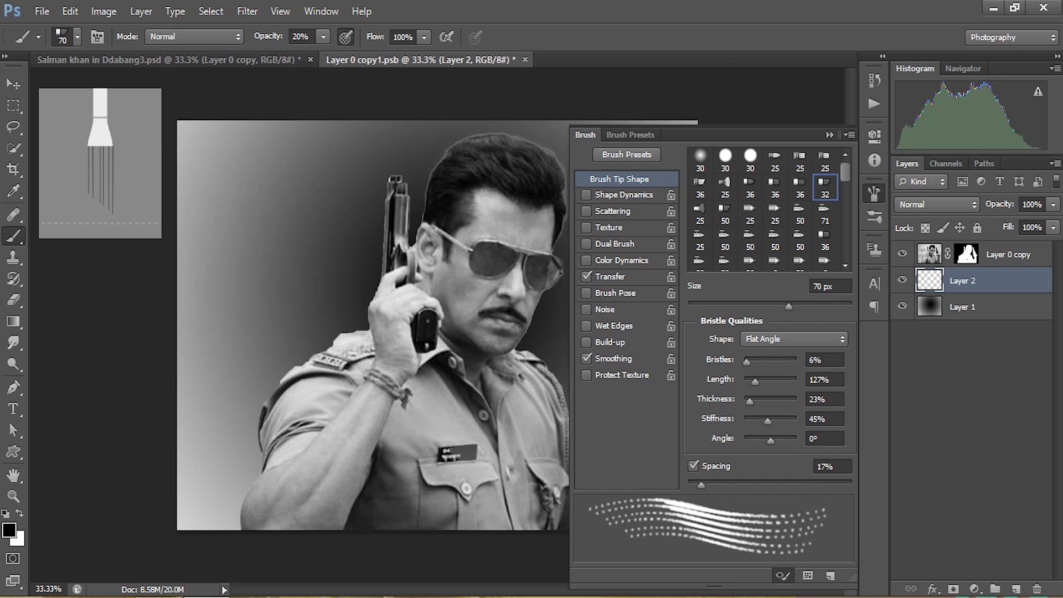
{"action": "key", "text": "F5"}
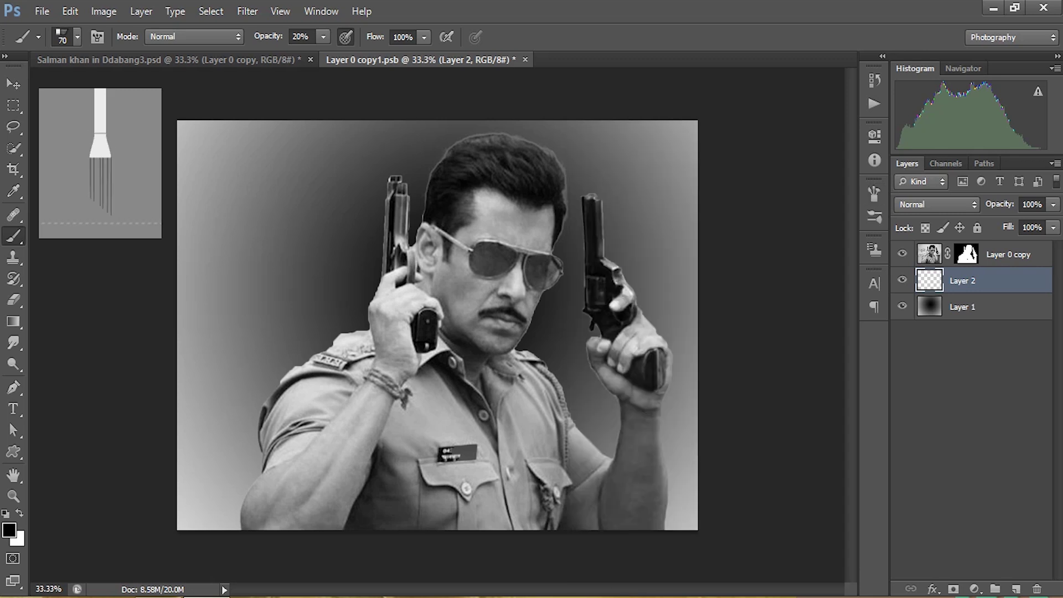
{"action": "left_click", "coordinate": [323, 37]}
{"action": "left_click_drag", "start_coordinate": [323, 54], "coordinate": [387, 54]}
{"action": "left_click", "coordinate": [302, 36]}
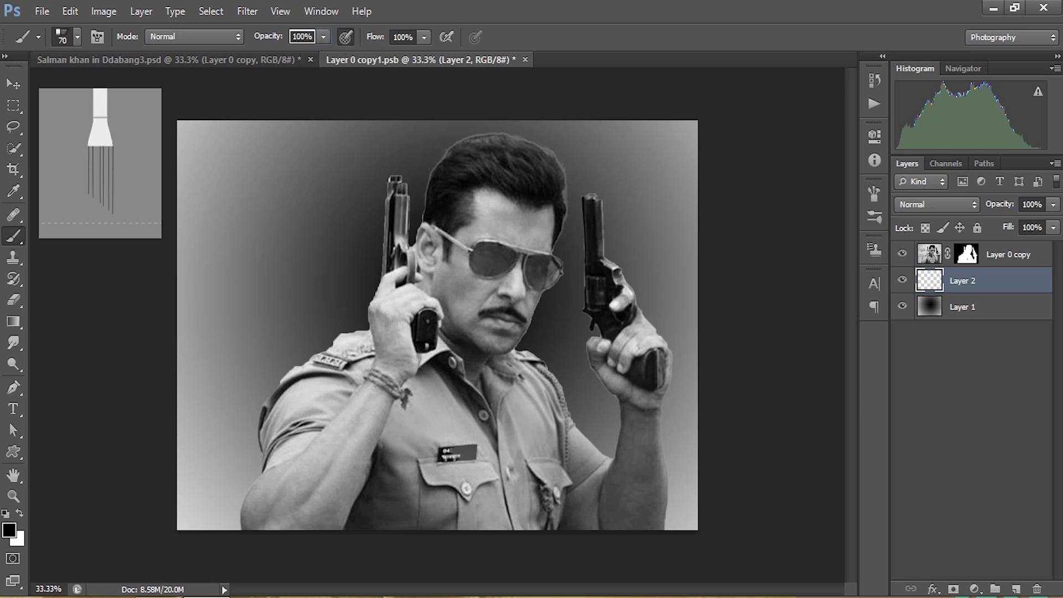
Step: Paint black bristle strokes on Layer 2 around the man's outline, from both arms up over the guns and head
{"action": "mouse_move", "coordinate": [558, 248]}
{"action": "left_mouse_down"}
{"action": "mouse_move", "coordinate": [574, 195]}
{"action": "mouse_move", "coordinate": [553, 150]}
{"action": "mouse_move", "coordinate": [441, 146]}
{"action": "mouse_move", "coordinate": [414, 208]}
{"action": "mouse_move", "coordinate": [316, 328]}
{"action": "mouse_move", "coordinate": [236, 501]}
{"action": "mouse_move", "coordinate": [564, 296]}
{"action": "mouse_move", "coordinate": [581, 408]}
{"action": "mouse_move", "coordinate": [681, 515]}
{"action": "left_mouse_up"}
{"action": "key", "text": "ctrl+z"}
{"action": "left_click_drag", "start_coordinate": [579, 229], "coordinate": [607, 197]}
{"action": "mouse_move", "coordinate": [612, 213]}
{"action": "left_mouse_down"}
{"action": "mouse_move", "coordinate": [654, 310]}
{"action": "mouse_move", "coordinate": [676, 454]}
{"action": "left_mouse_up"}
{"action": "key", "text": "ctrl+z"}
{"action": "mouse_move", "coordinate": [582, 420]}
{"action": "left_mouse_down"}
{"action": "mouse_move", "coordinate": [681, 421]}
{"action": "mouse_move", "coordinate": [672, 349]}
{"action": "mouse_move", "coordinate": [609, 182]}
{"action": "left_mouse_up"}
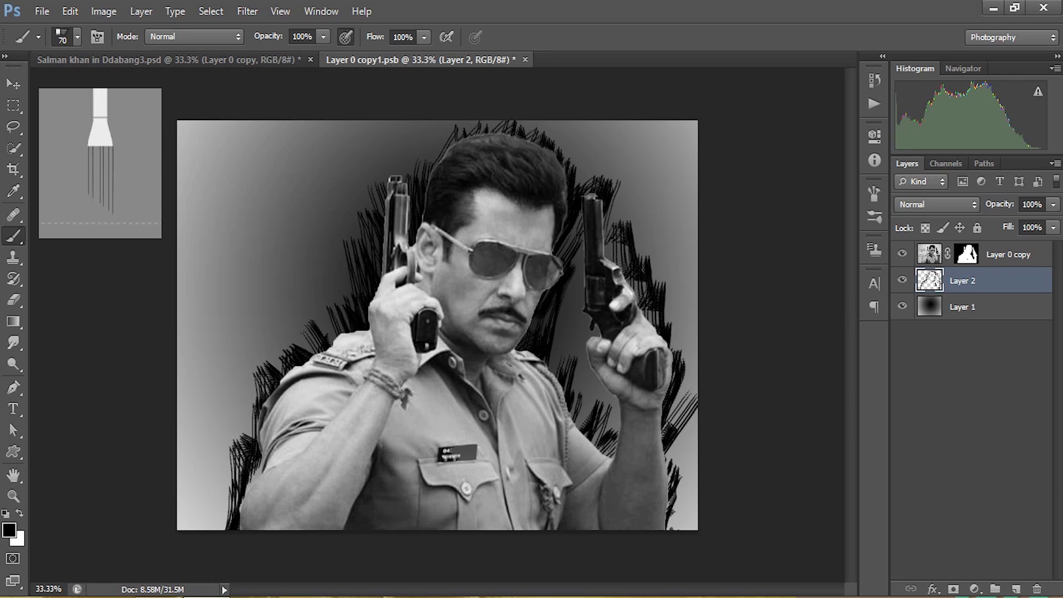
Step: Set the opacity of Layer 2 to 20%
{"action": "left_click_drag", "start_coordinate": [1031, 205], "coordinate": [1022, 205]}
{"action": "type", "text": "50"}
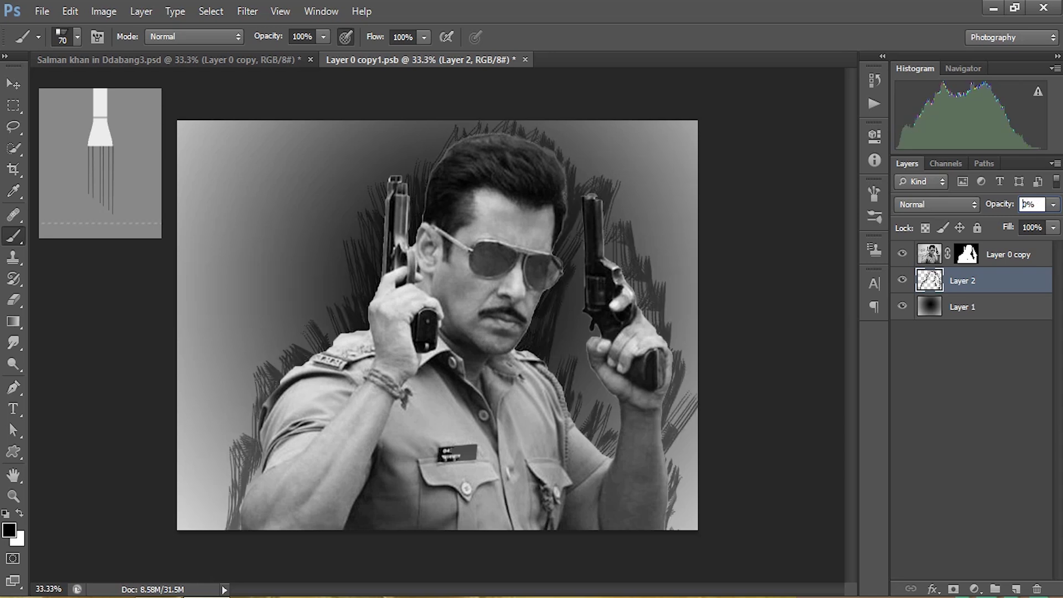
{"action": "key", "text": "BackSpace"}
{"action": "type", "text": "2"}
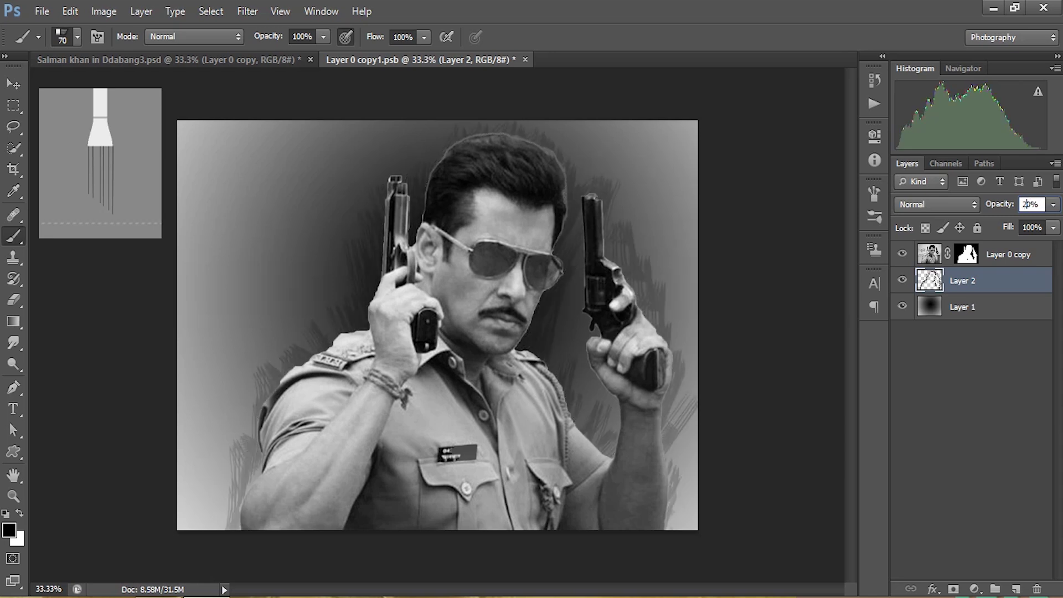
{"action": "type", "text": "v"}
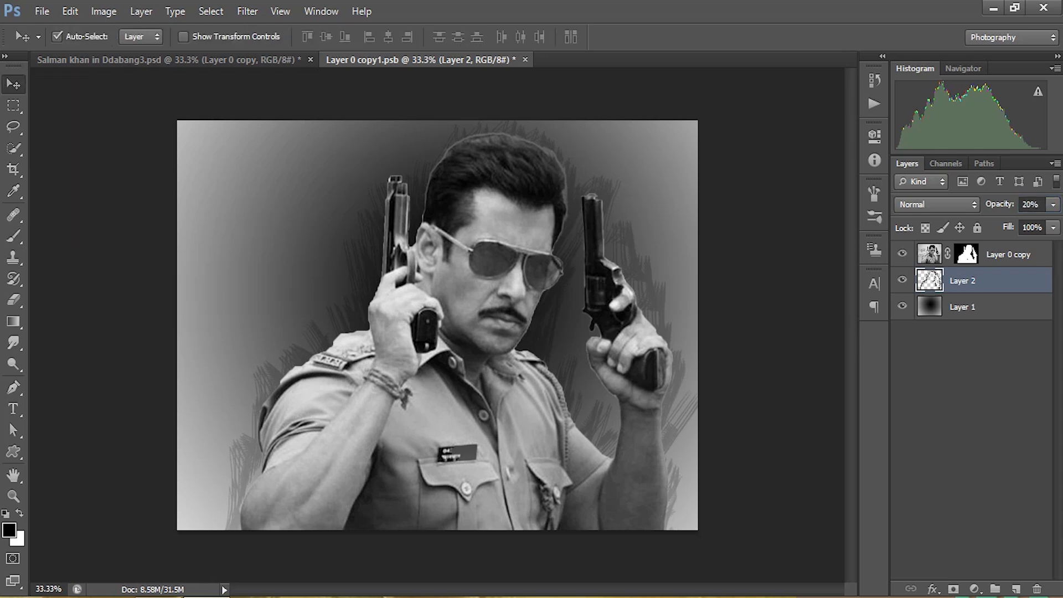
Step: Add a new layer above Layer 0 copy and set the foreground colour to grey 928c8c
{"action": "left_click", "coordinate": [1008, 254]}
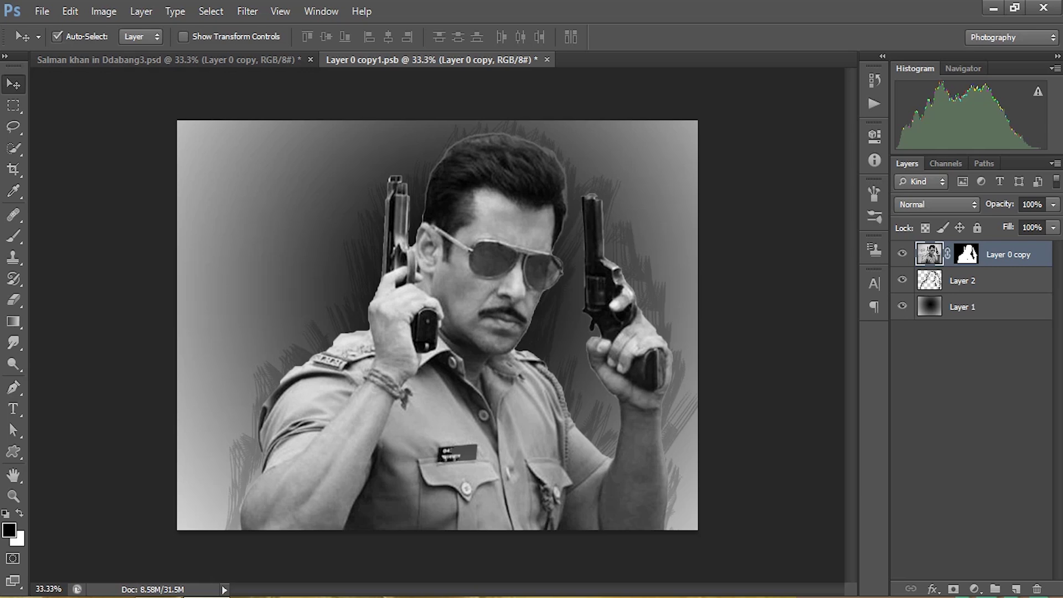
{"action": "left_click", "coordinate": [1016, 589]}
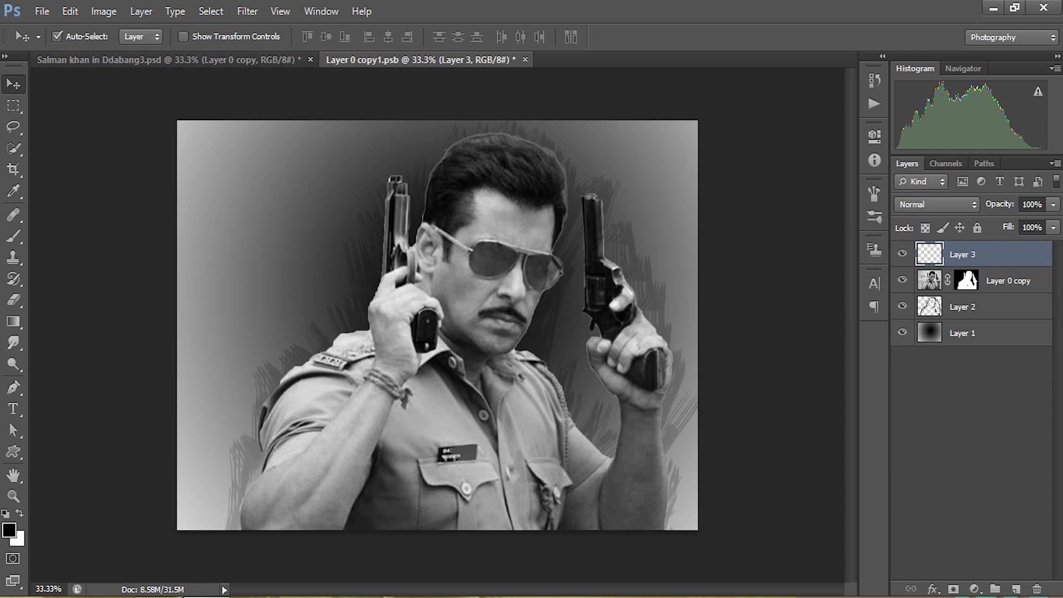
{"action": "left_click", "coordinate": [9, 530]}
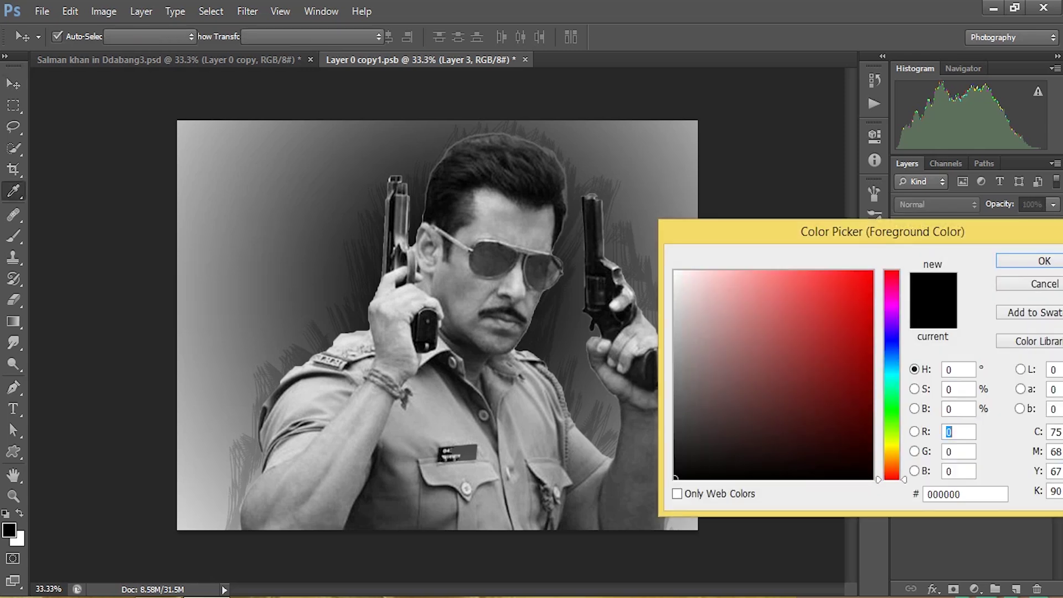
{"action": "left_click", "coordinate": [682, 359]}
{"action": "key", "text": "Return"}
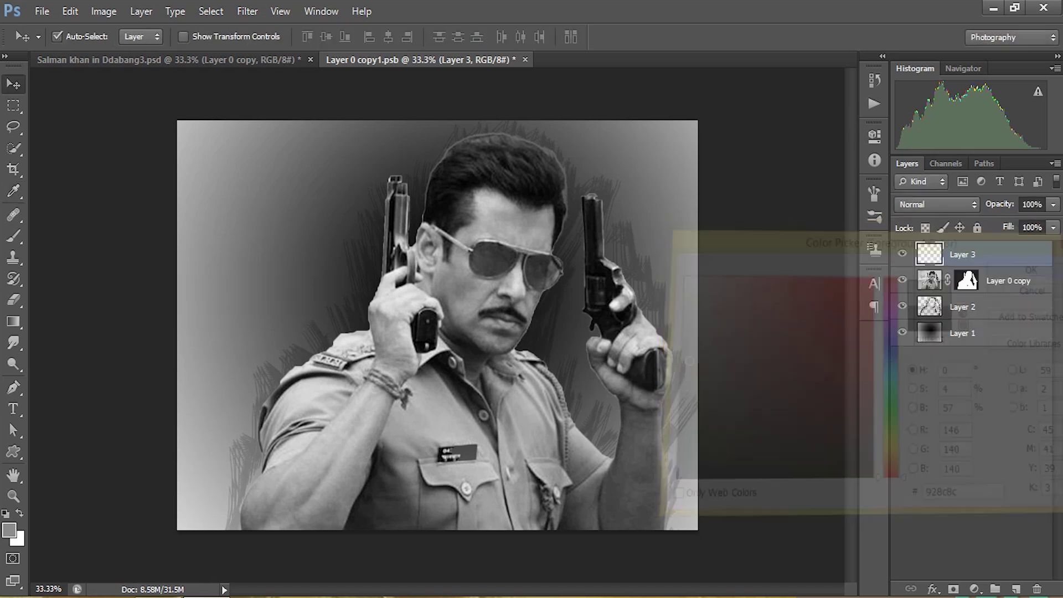
Step: Paint short grey bristle strokes with the 70 px brush on Layer 3 along the edges of the man's hair, guns, shoulders, arms and lower shirt
{"action": "key", "text": "j"}
{"action": "key", "text": "b"}
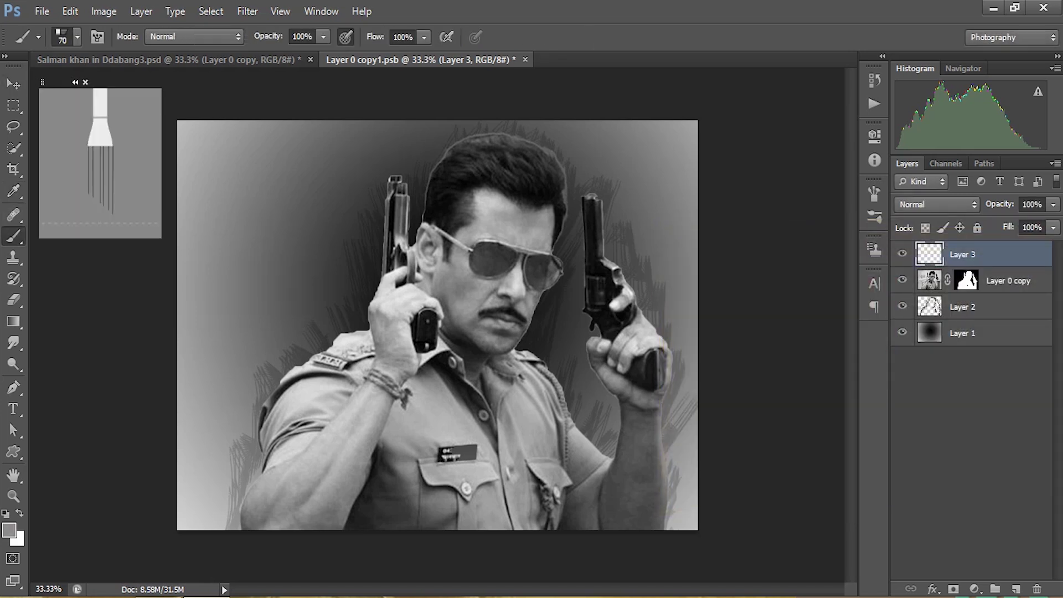
{"action": "left_click", "coordinate": [77, 37]}
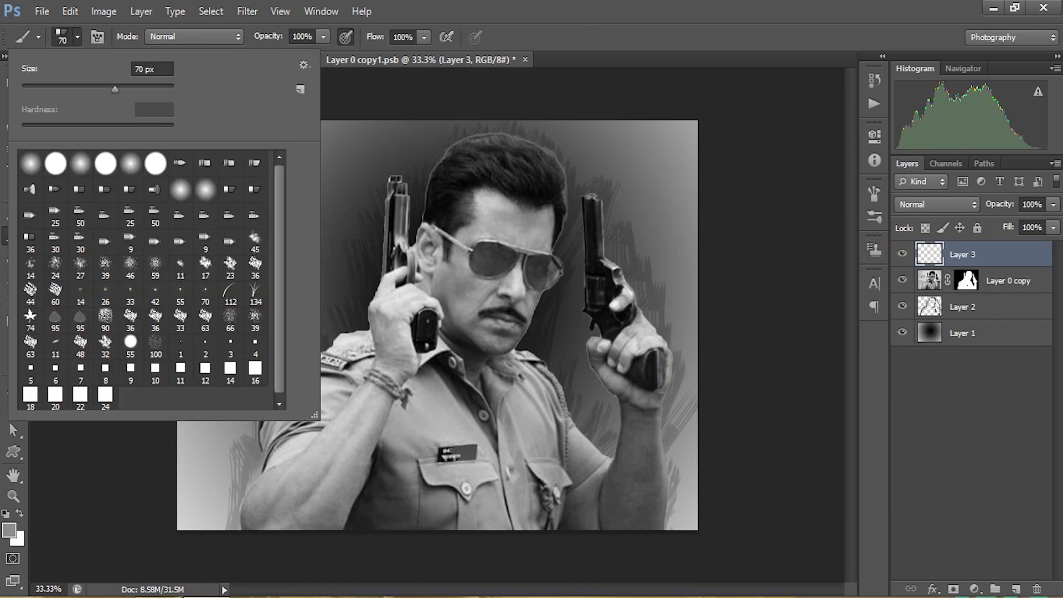
{"action": "left_click", "coordinate": [77, 37]}
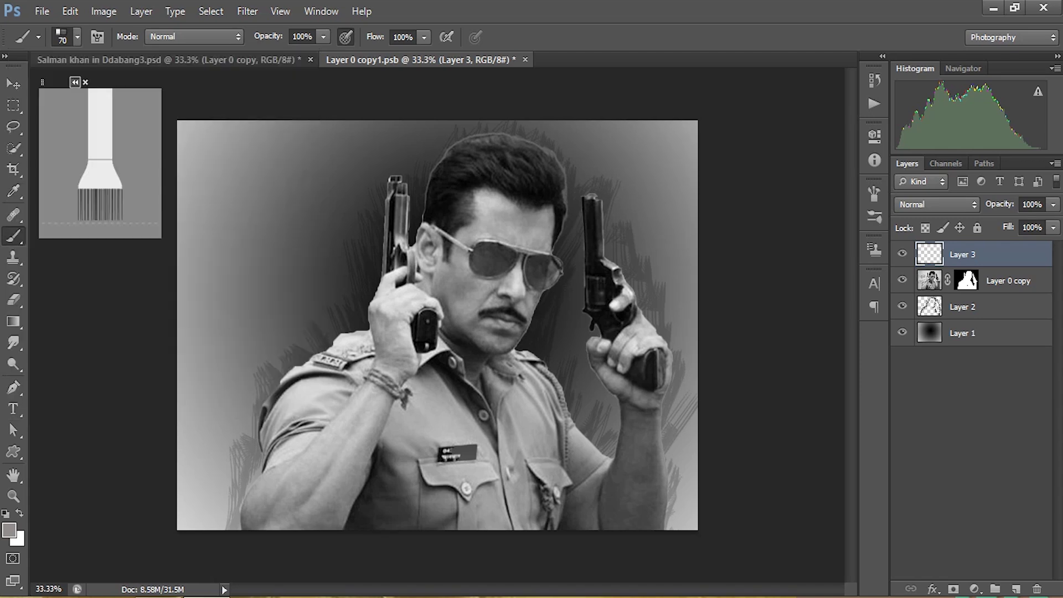
{"action": "left_click", "coordinate": [874, 194]}
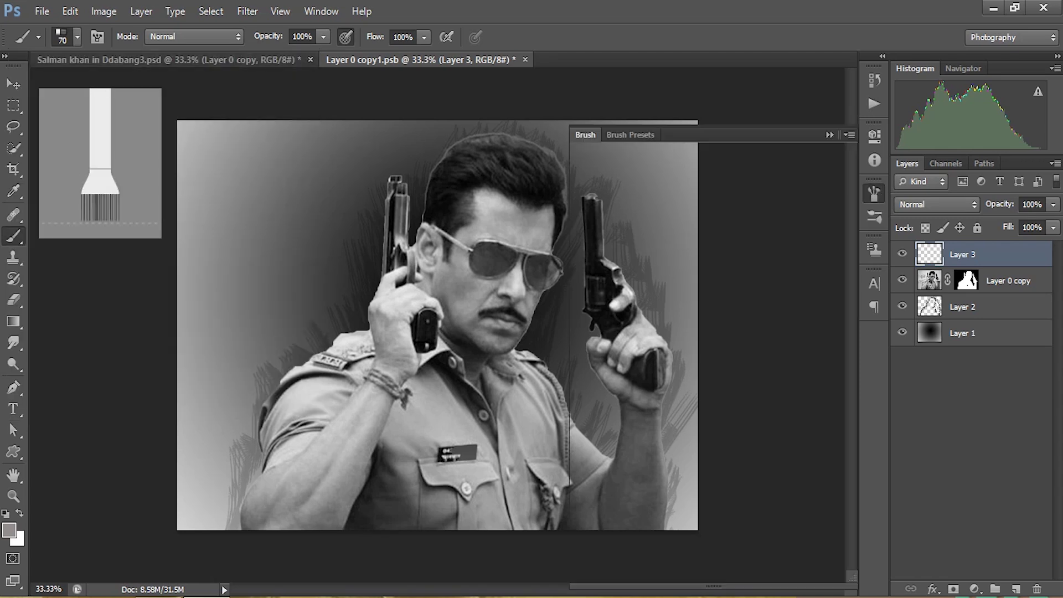
{"action": "mouse_move", "coordinate": [689, 485]}
{"action": "left_mouse_down"}
{"action": "mouse_move", "coordinate": [703, 485]}
{"action": "mouse_move", "coordinate": [690, 485]}
{"action": "left_mouse_up"}
{"action": "mouse_move", "coordinate": [549, 165]}
{"action": "left_mouse_down"}
{"action": "mouse_move", "coordinate": [559, 197]}
{"action": "mouse_move", "coordinate": [487, 139]}
{"action": "mouse_move", "coordinate": [559, 228]}
{"action": "left_mouse_up"}
{"action": "key", "text": "ctrl+alt+z"}
{"action": "left_click_drag", "start_coordinate": [425, 170], "coordinate": [419, 225]}
{"action": "left_click_drag", "start_coordinate": [368, 249], "coordinate": [386, 280]}
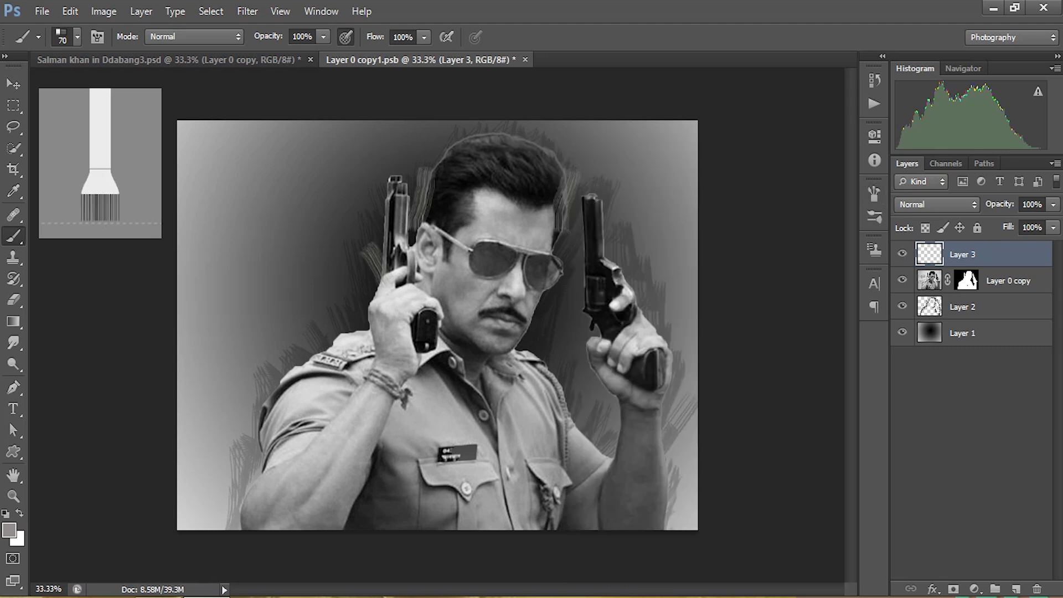
{"action": "left_click_drag", "start_coordinate": [310, 350], "coordinate": [267, 394]}
{"action": "left_click_drag", "start_coordinate": [662, 470], "coordinate": [639, 525]}
{"action": "left_click_drag", "start_coordinate": [664, 390], "coordinate": [644, 427]}
{"action": "left_click_drag", "start_coordinate": [542, 314], "coordinate": [521, 344]}
{"action": "left_click_drag", "start_coordinate": [566, 268], "coordinate": [540, 315]}
{"action": "left_click_drag", "start_coordinate": [422, 219], "coordinate": [416, 241]}
{"action": "left_click_drag", "start_coordinate": [532, 334], "coordinate": [499, 364]}
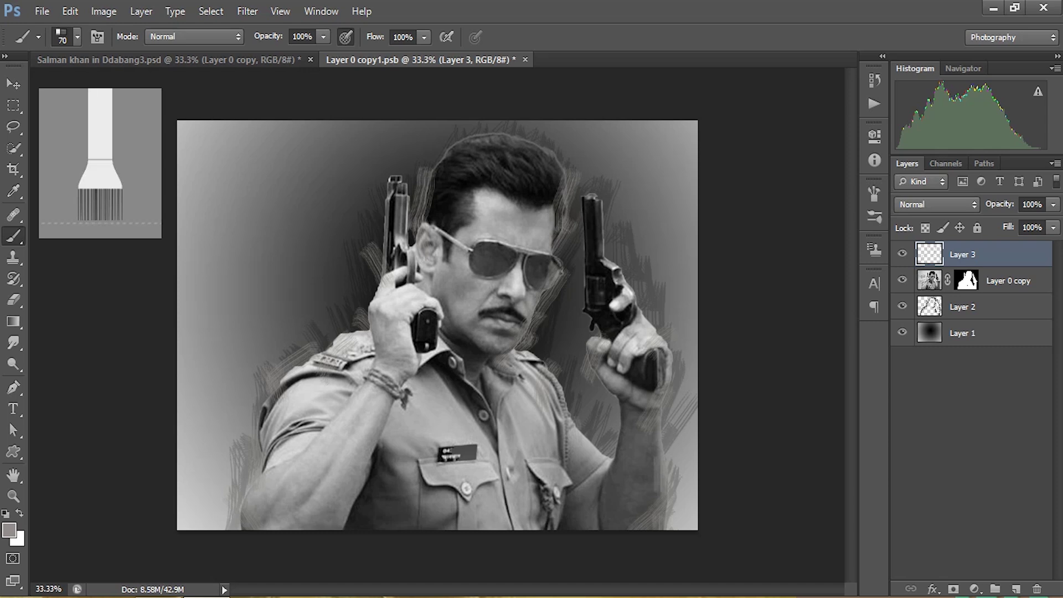
{"action": "left_click_drag", "start_coordinate": [595, 296], "coordinate": [576, 342]}
{"action": "left_click_drag", "start_coordinate": [360, 307], "coordinate": [319, 382]}
{"action": "left_click_drag", "start_coordinate": [362, 511], "coordinate": [345, 527]}
{"action": "mouse_move", "coordinate": [454, 508]}
{"action": "left_mouse_down"}
{"action": "mouse_move", "coordinate": [418, 527]}
{"action": "mouse_move", "coordinate": [349, 524]}
{"action": "left_mouse_up"}
{"action": "left_click_drag", "start_coordinate": [450, 126], "coordinate": [417, 172]}
{"action": "left_click_drag", "start_coordinate": [490, 130], "coordinate": [434, 185]}
{"action": "mouse_move", "coordinate": [536, 136]}
{"action": "left_mouse_down"}
{"action": "mouse_move", "coordinate": [522, 165]}
{"action": "mouse_move", "coordinate": [546, 179]}
{"action": "left_mouse_up"}
{"action": "left_click_drag", "start_coordinate": [617, 170], "coordinate": [581, 194]}
{"action": "left_click_drag", "start_coordinate": [404, 190], "coordinate": [389, 246]}
{"action": "left_click_drag", "start_coordinate": [383, 180], "coordinate": [377, 214]}
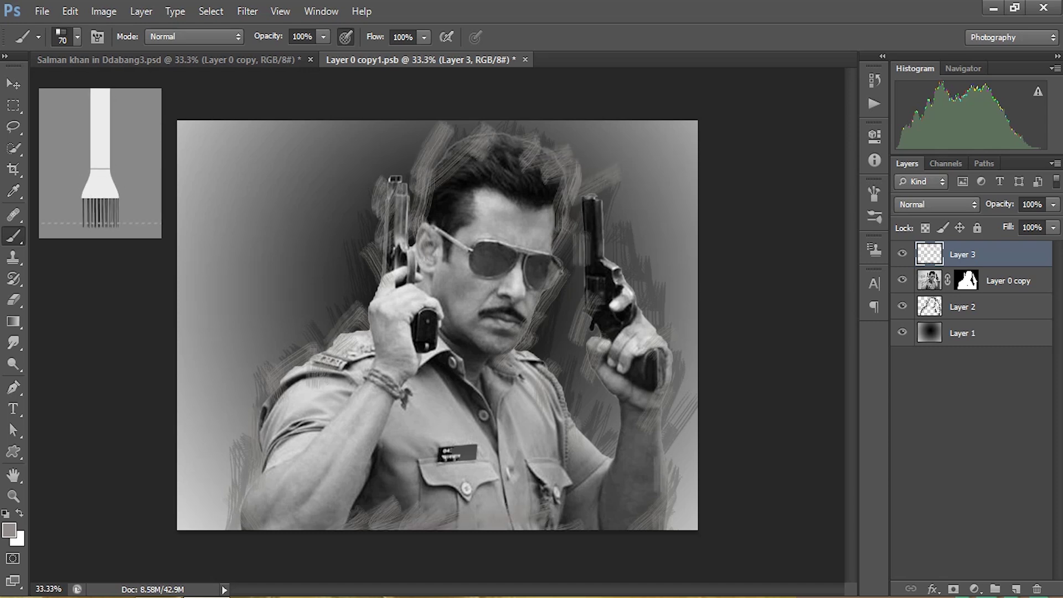
Step: Set the opacity of Layer 3 to 20%, and close the smart object document with its changes saved
{"action": "key", "text": "v"}
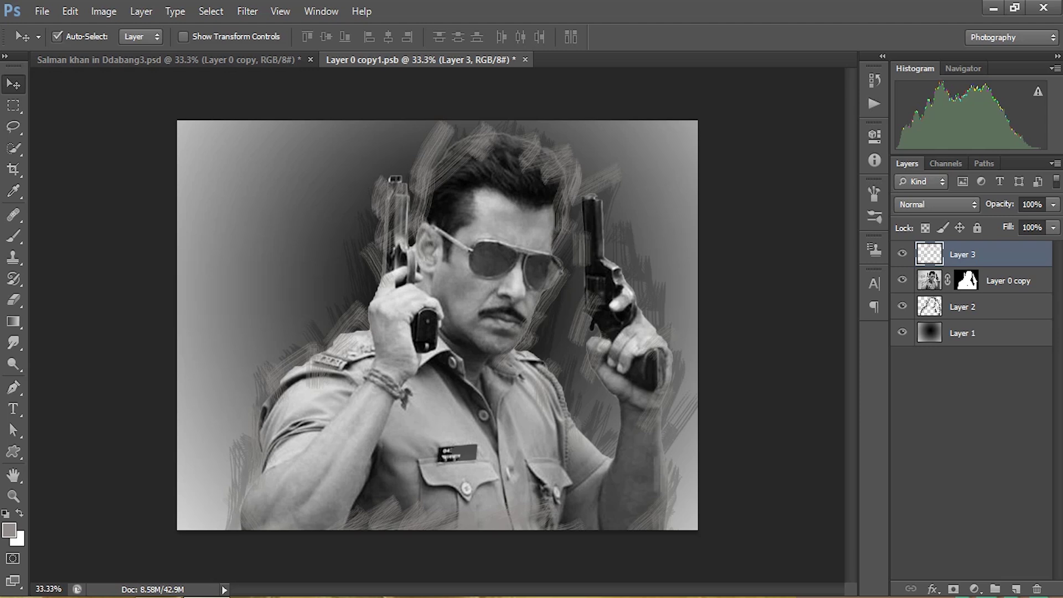
{"action": "left_click_drag", "start_coordinate": [1031, 205], "coordinate": [1021, 204]}
{"action": "type", "text": "20"}
{"action": "key", "text": "Return"}
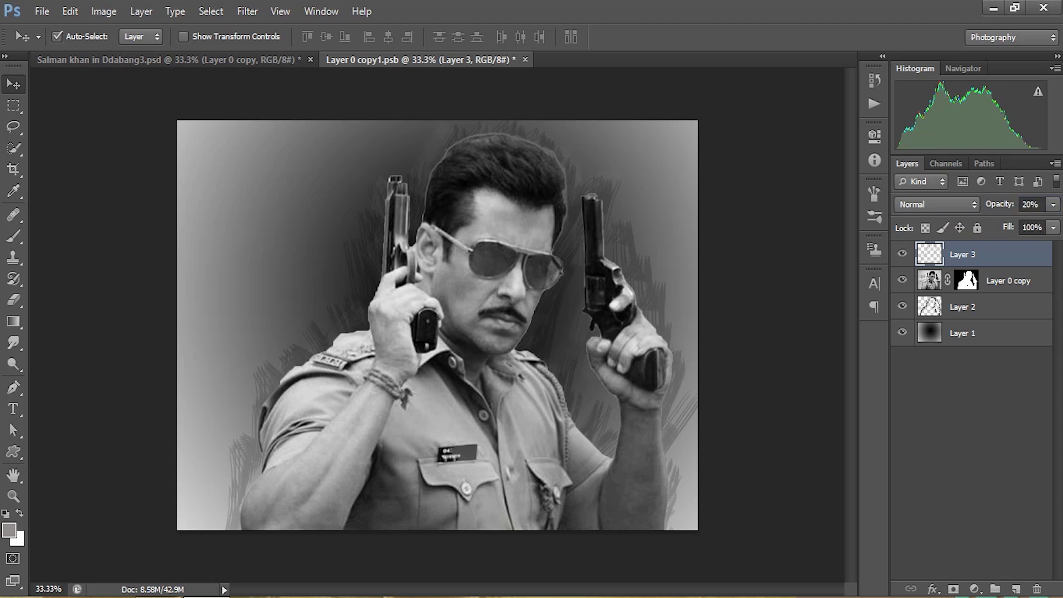
{"action": "left_click", "coordinate": [525, 59]}
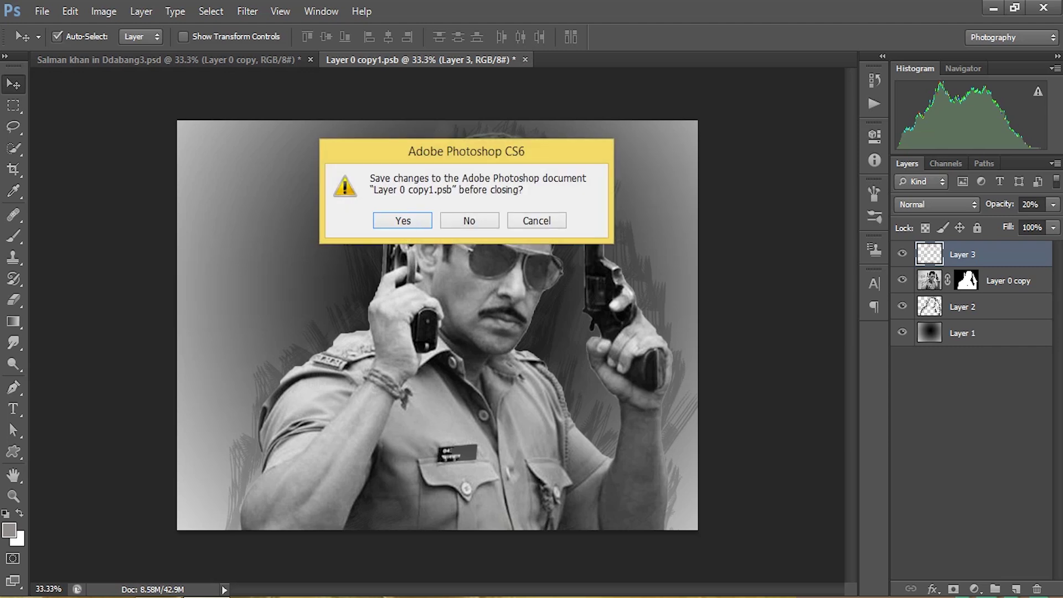
{"action": "key", "text": "Return"}
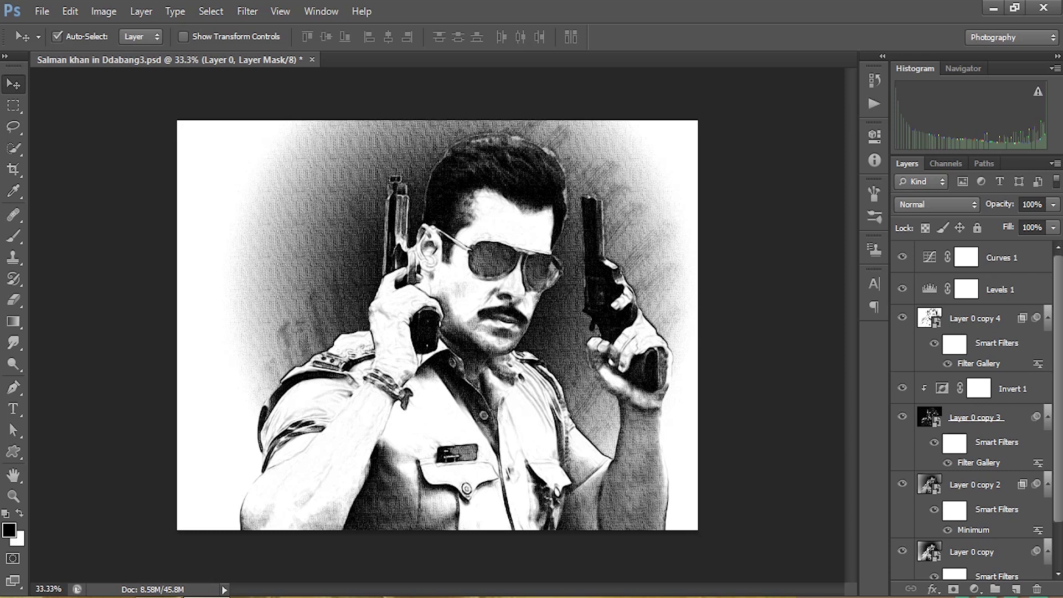
Step: Hide every layer from Curves 1 down to Layer 0 copy to view the original colour photo
{"action": "scroll", "coordinate": [971, 416], "scroll_direction": "down", "scroll_amount": 3}
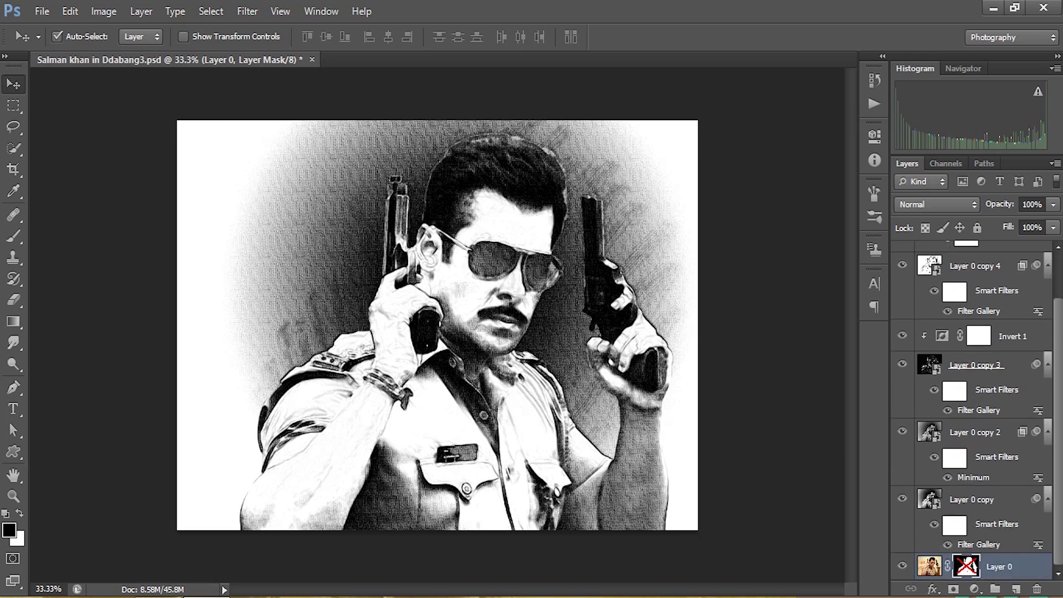
{"action": "scroll", "coordinate": [971, 409], "scroll_direction": "up", "scroll_amount": 2}
{"action": "left_click", "coordinate": [902, 257]}
{"action": "left_click", "coordinate": [902, 289]}
{"action": "left_click", "coordinate": [902, 317]}
{"action": "left_click", "coordinate": [901, 388]}
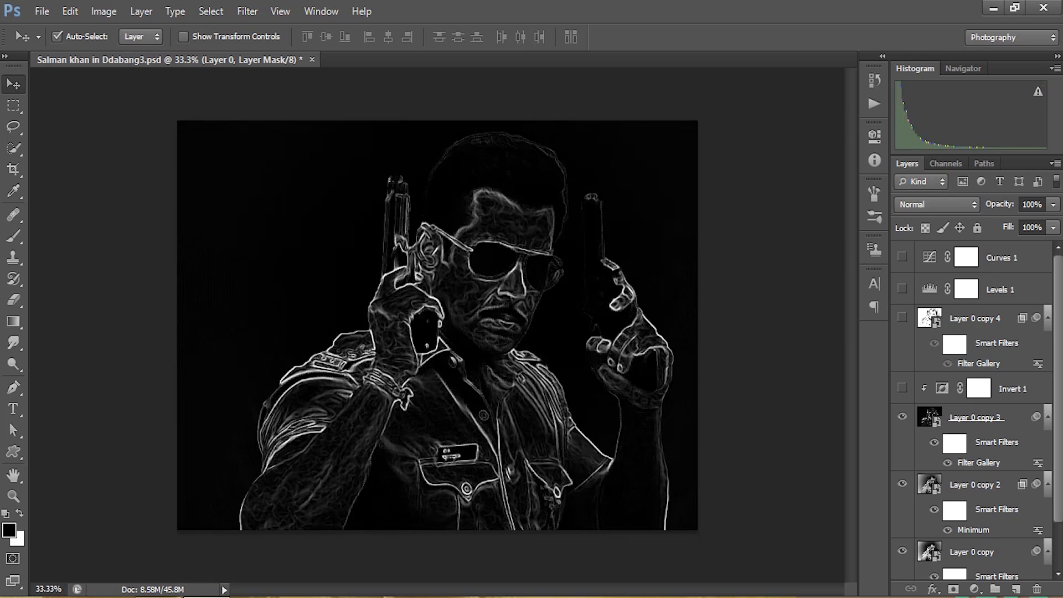
{"action": "left_click", "coordinate": [902, 416]}
{"action": "left_click", "coordinate": [902, 483]}
{"action": "left_click", "coordinate": [901, 551]}
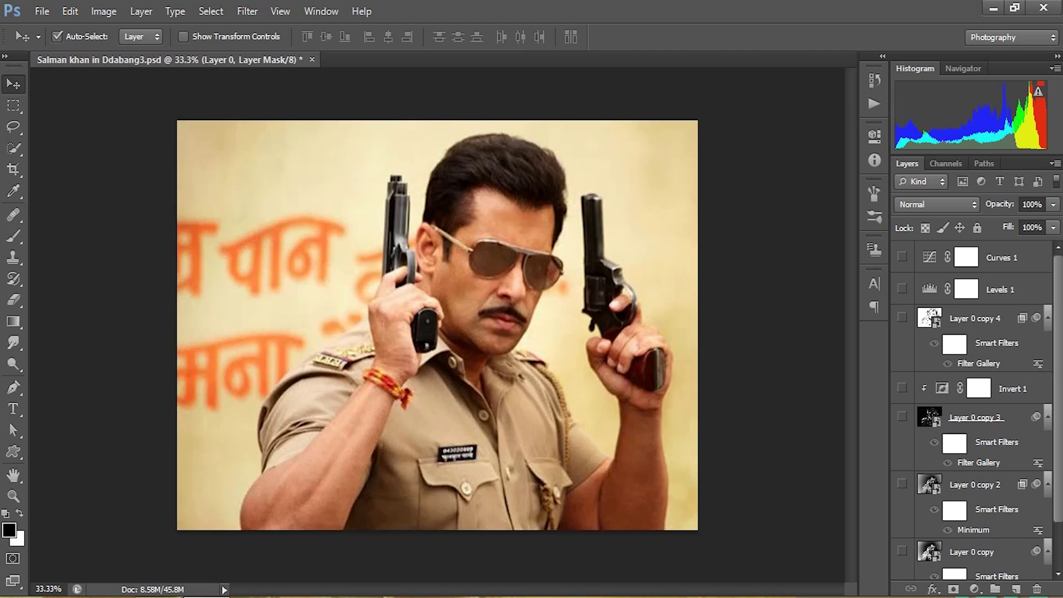
Step: Show the hidden layers again one by one, from Layer 0 copy up to Curves 1, to review how the effect builds
{"action": "scroll", "coordinate": [974, 410], "scroll_direction": "down", "scroll_amount": 2}
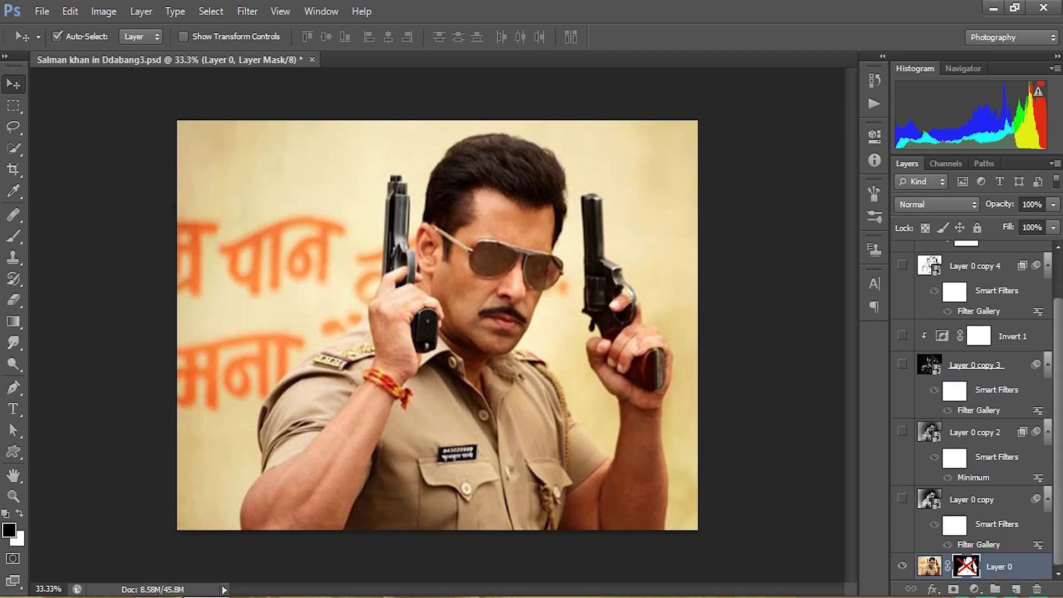
{"action": "left_click", "coordinate": [902, 498]}
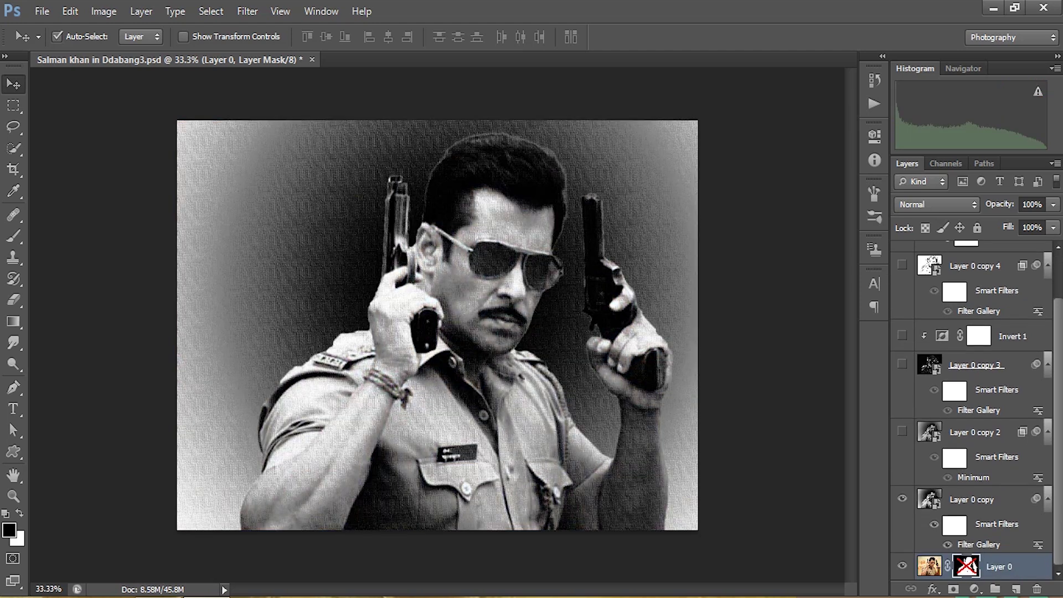
{"action": "left_click", "coordinate": [902, 431]}
{"action": "left_click", "coordinate": [901, 364]}
{"action": "left_click", "coordinate": [902, 336]}
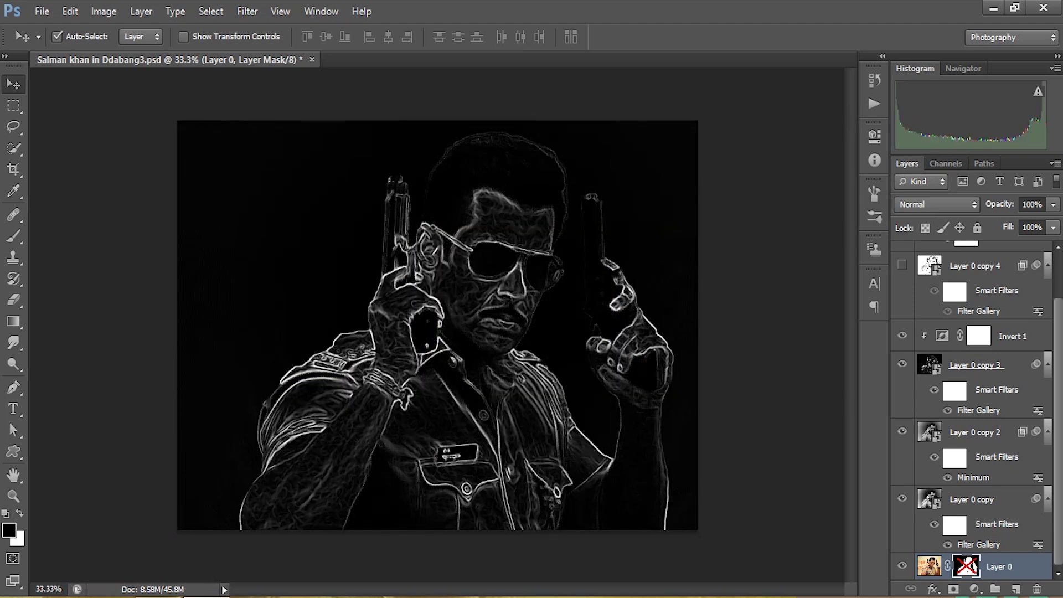
{"action": "left_click", "coordinate": [901, 264]}
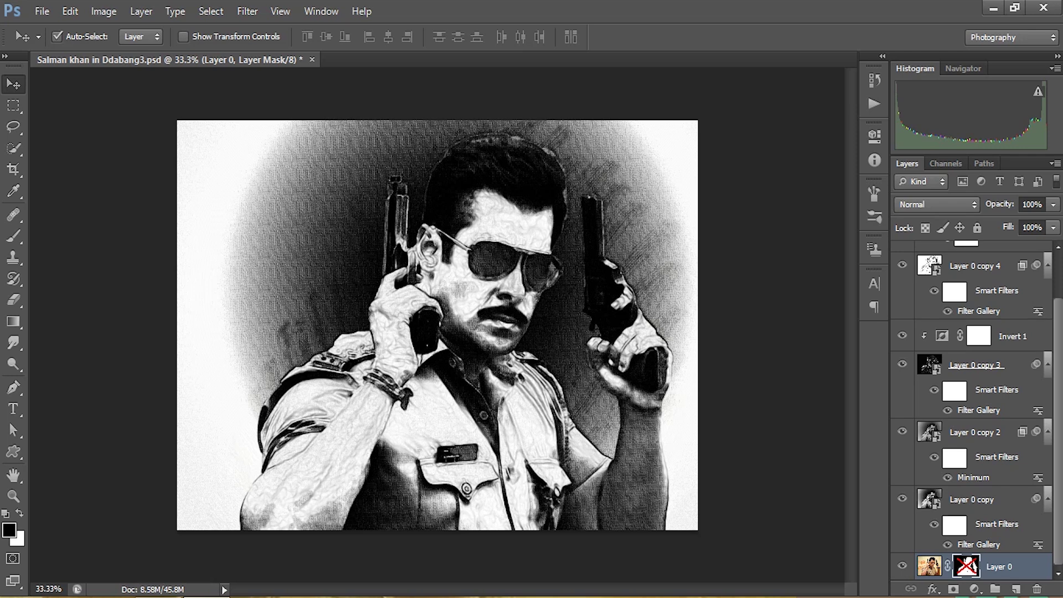
{"action": "scroll", "coordinate": [974, 410], "scroll_direction": "up", "scroll_amount": 2}
{"action": "left_click", "coordinate": [902, 288]}
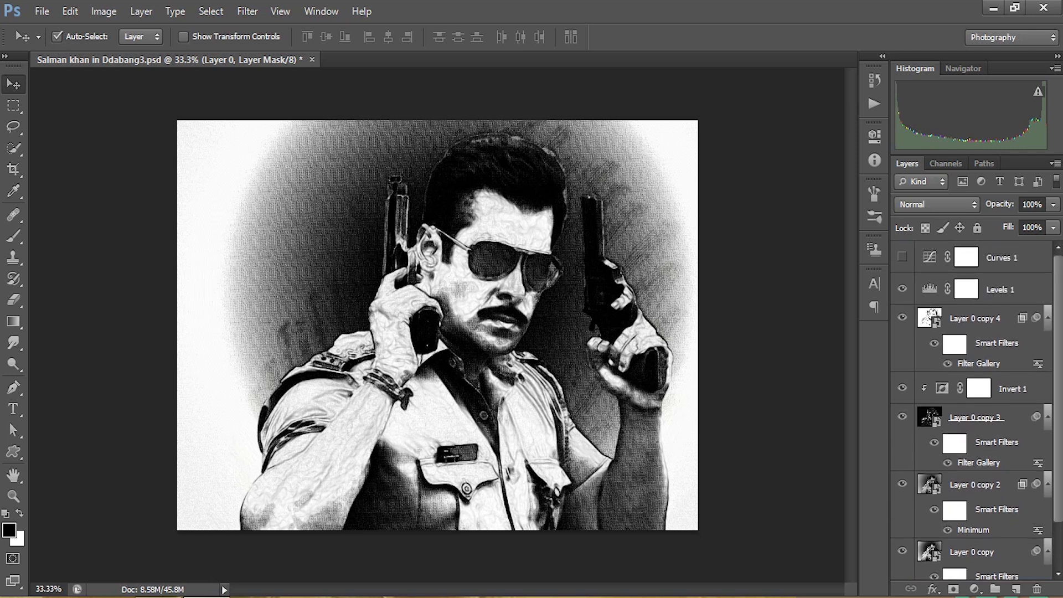
{"action": "left_click", "coordinate": [902, 256]}
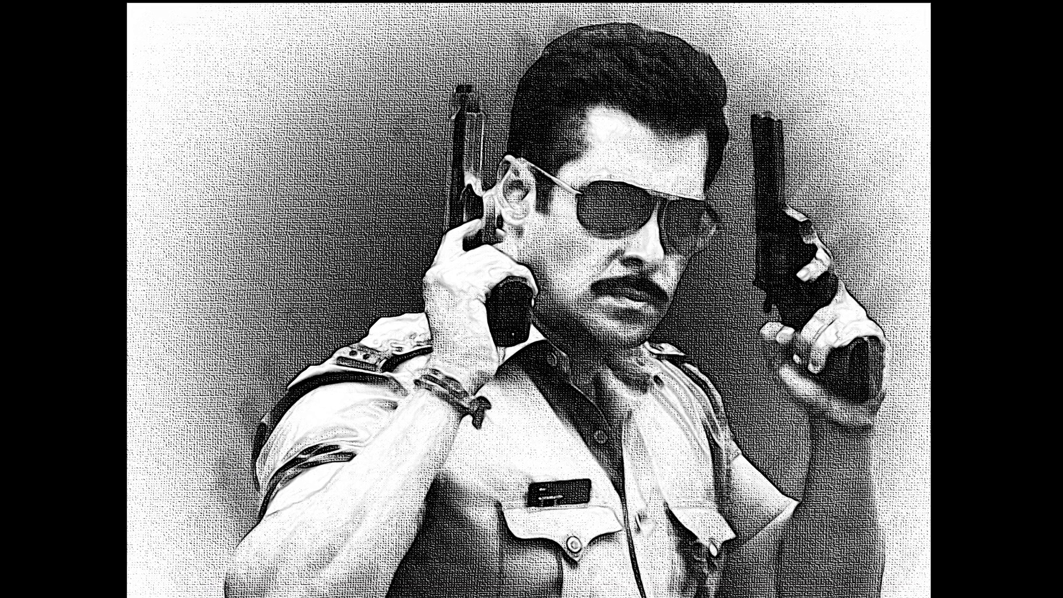